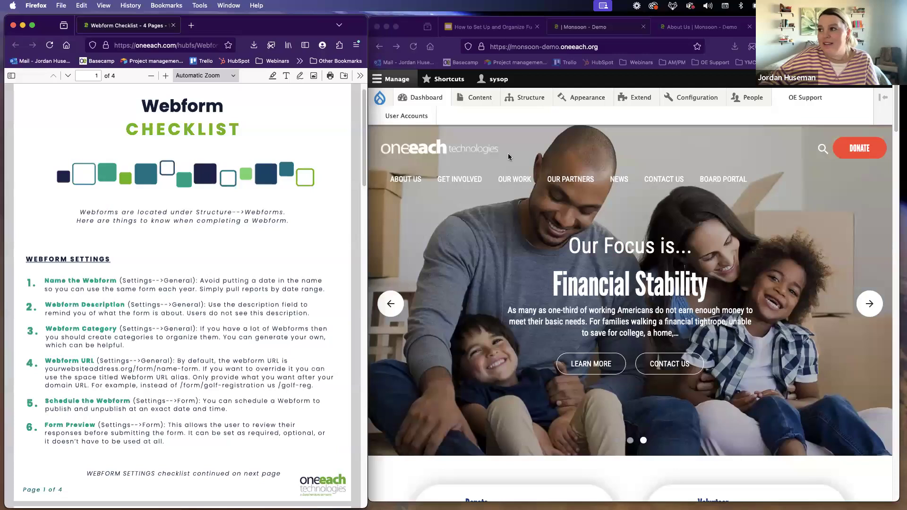
# Step: Open the Monsoon demo site's webforms administration list and look through the listed forms
pyautogui.click(594, 30)
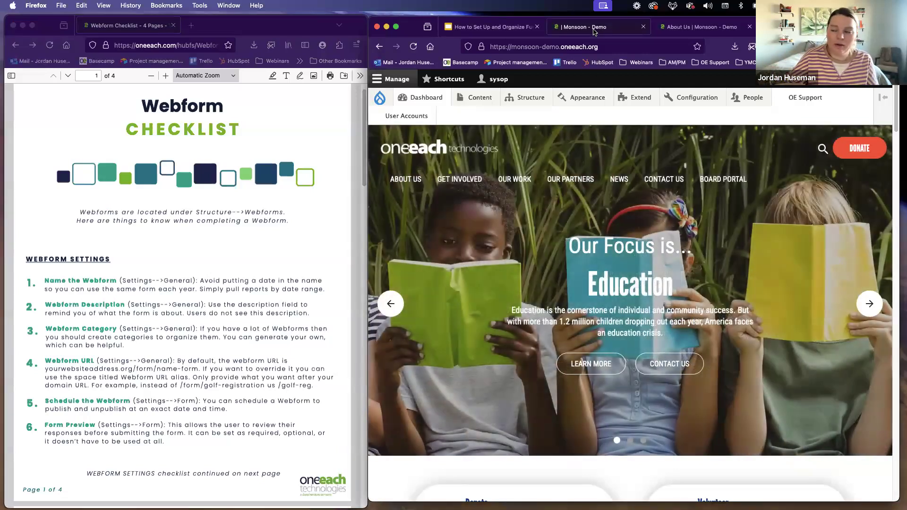
pyautogui.moveTo(534, 97)
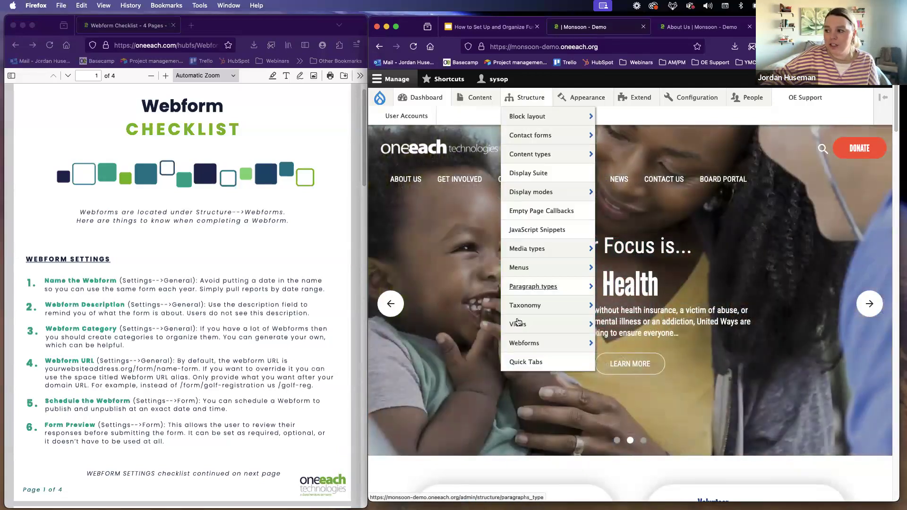
pyautogui.click(527, 346)
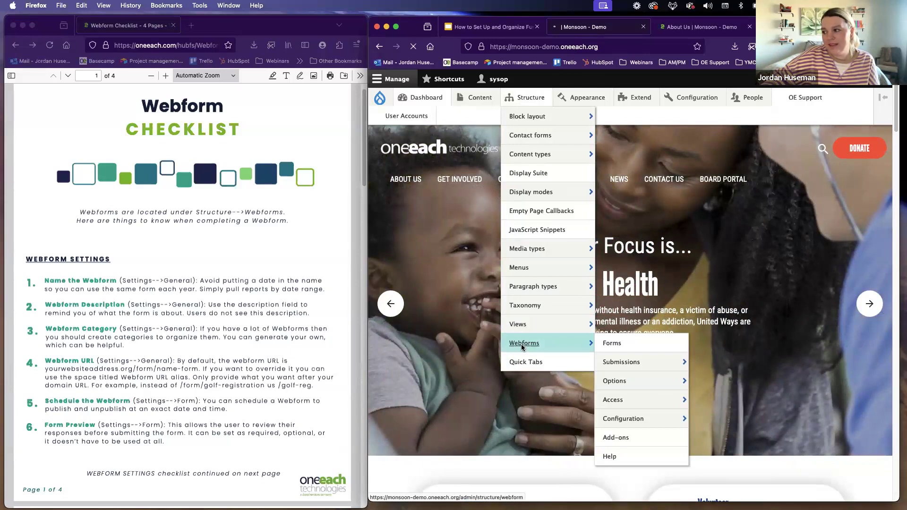
pyautogui.scroll(-3, 676, 285)
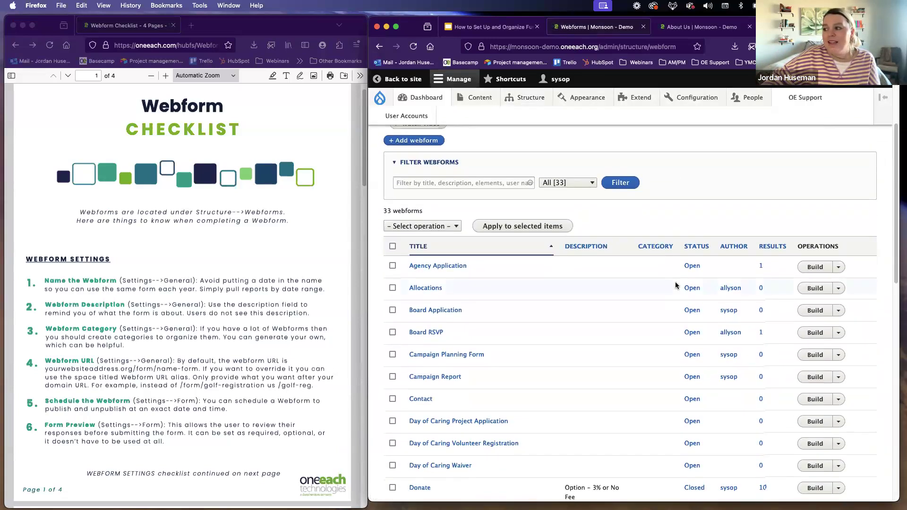
pyautogui.scroll(-2, 676, 286)
pyautogui.scroll(-1, 633, 321)
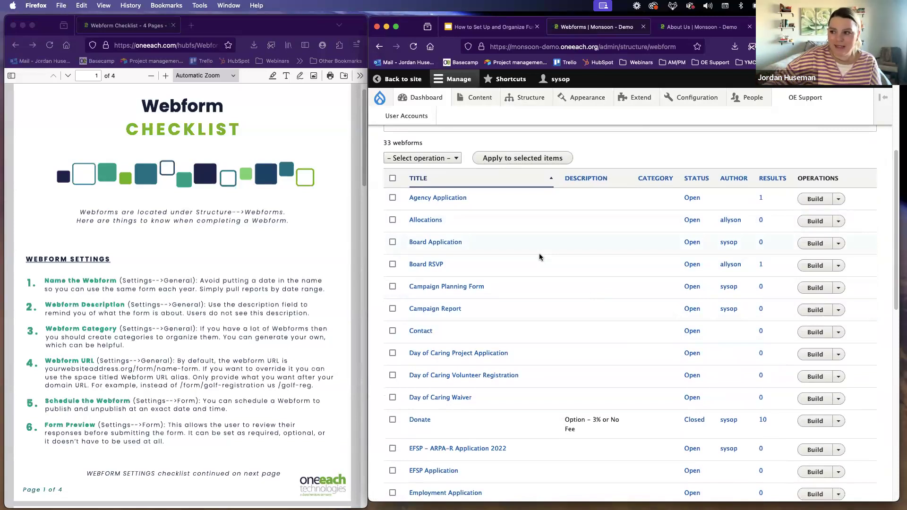
pyautogui.scroll(-3, 539, 256)
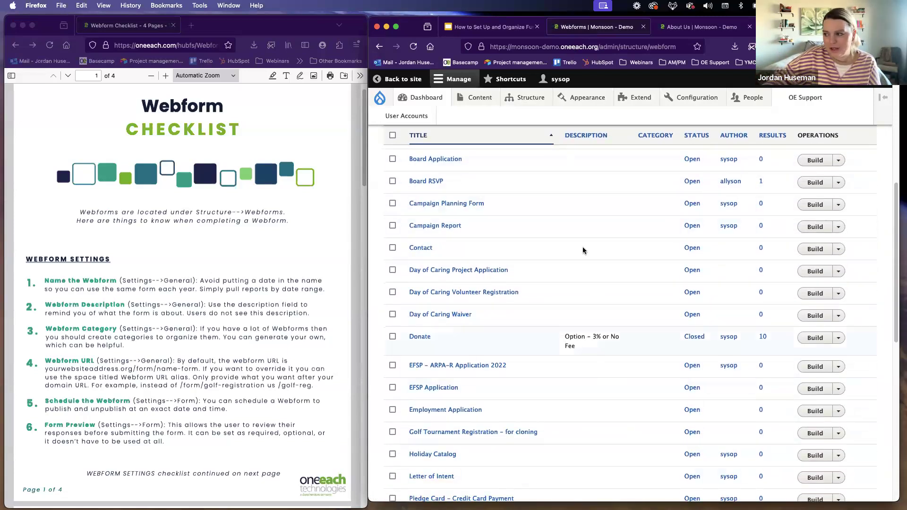
pyautogui.scroll(6, 423, 322)
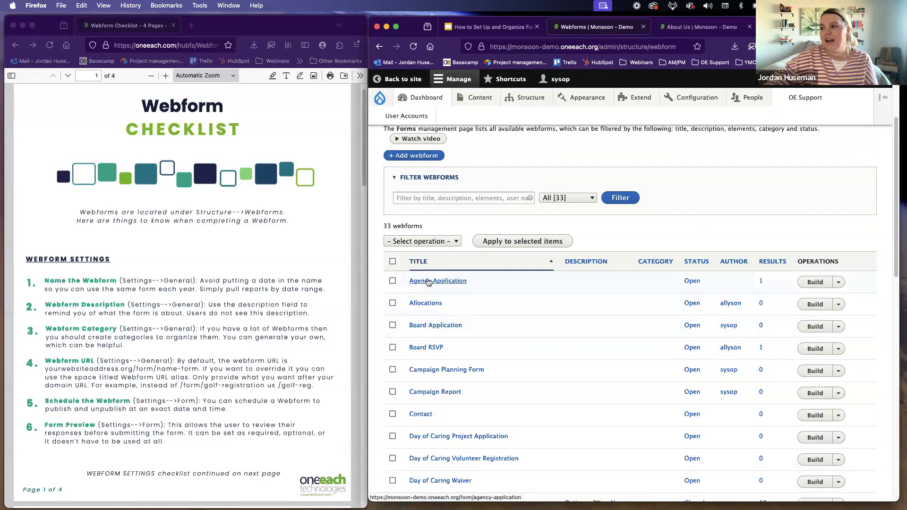
# Step: Open the Agency Application webform's general settings, marking the checklist's "Name the Webform" item for reference
pyautogui.click(806, 284)
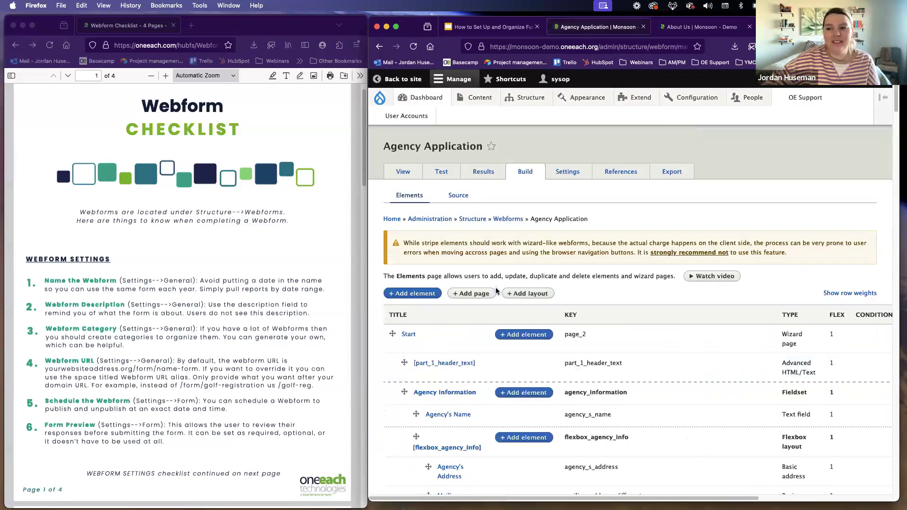
pyautogui.click(91, 253)
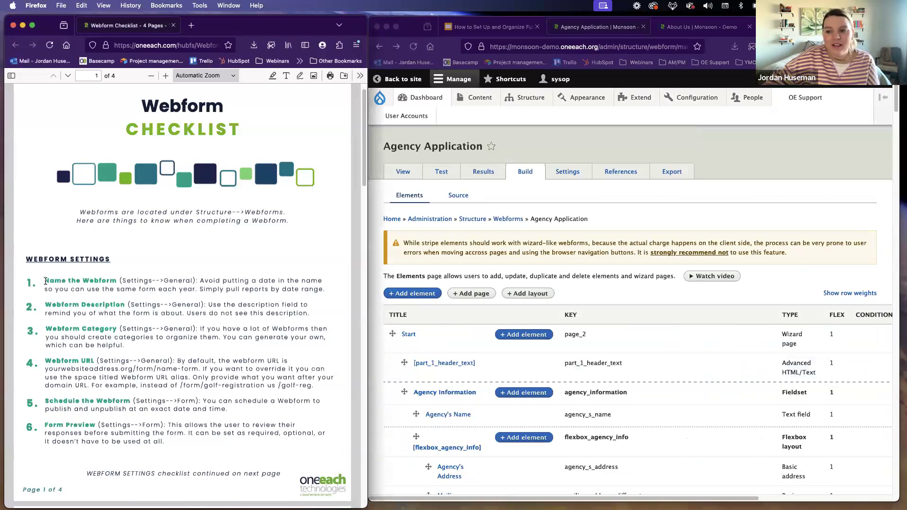
pyautogui.moveTo(44, 281); pyautogui.dragTo(117, 279)
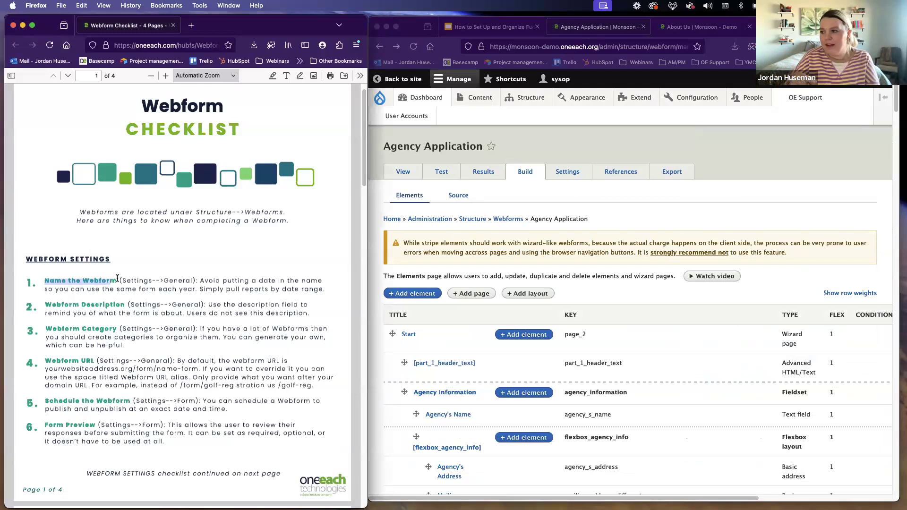
pyautogui.click(570, 174)
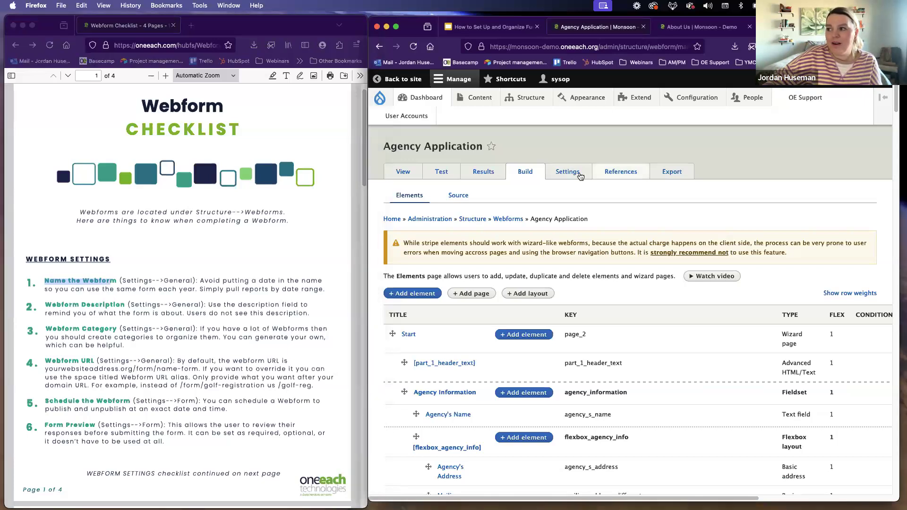
pyautogui.click(570, 175)
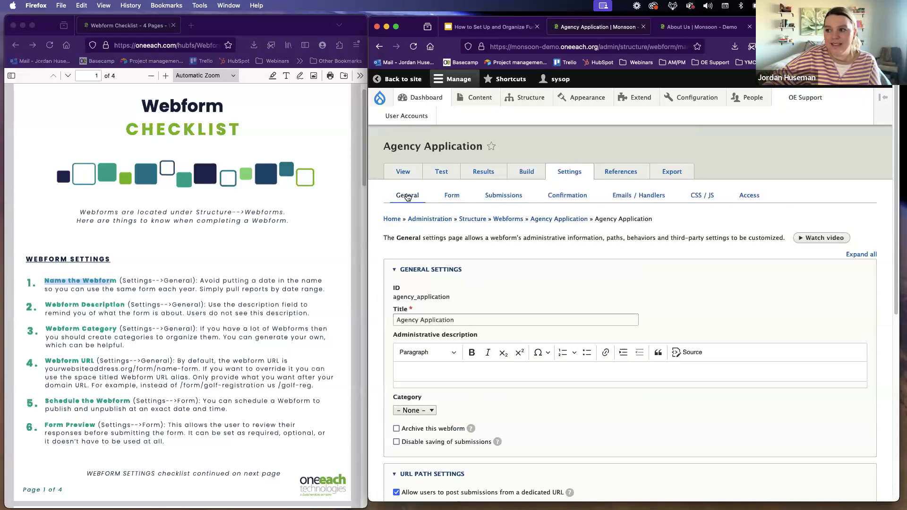
# Step: Examine the Agency Application webform's title field in the general settings
pyautogui.moveTo(398, 321); pyautogui.dragTo(472, 321)
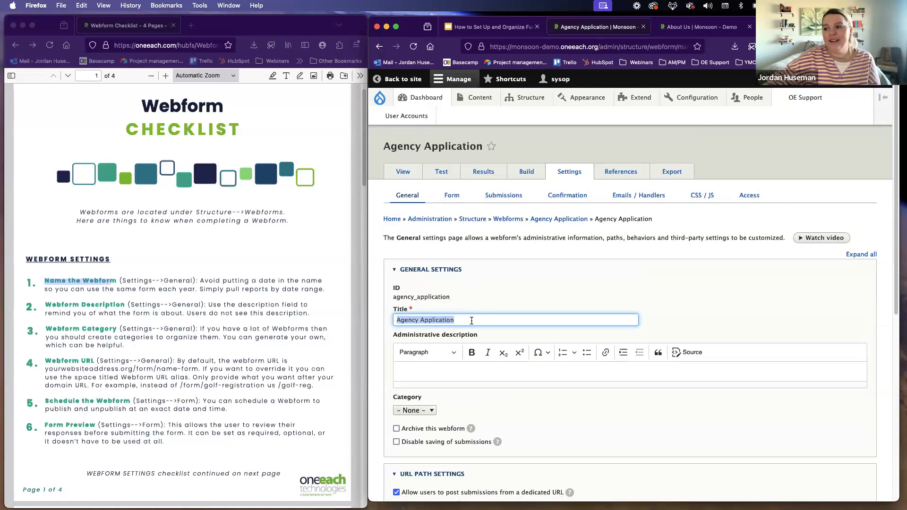
pyautogui.click(471, 322)
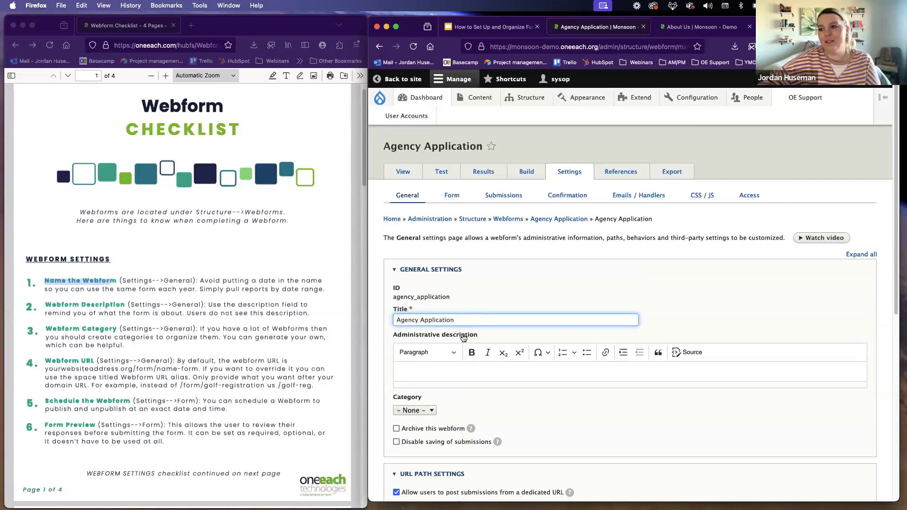
pyautogui.scroll(-2, 525, 317)
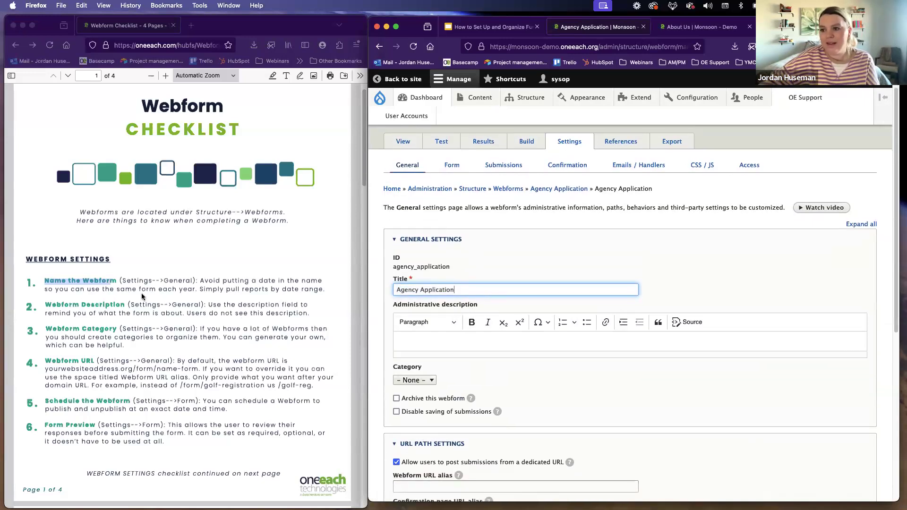
# Step: Compare the checklist's "Webform Description" item with the webform's Administrative description field
pyautogui.click(60, 306)
pyautogui.moveTo(45, 309); pyautogui.dragTo(124, 303)
pyautogui.click(125, 305)
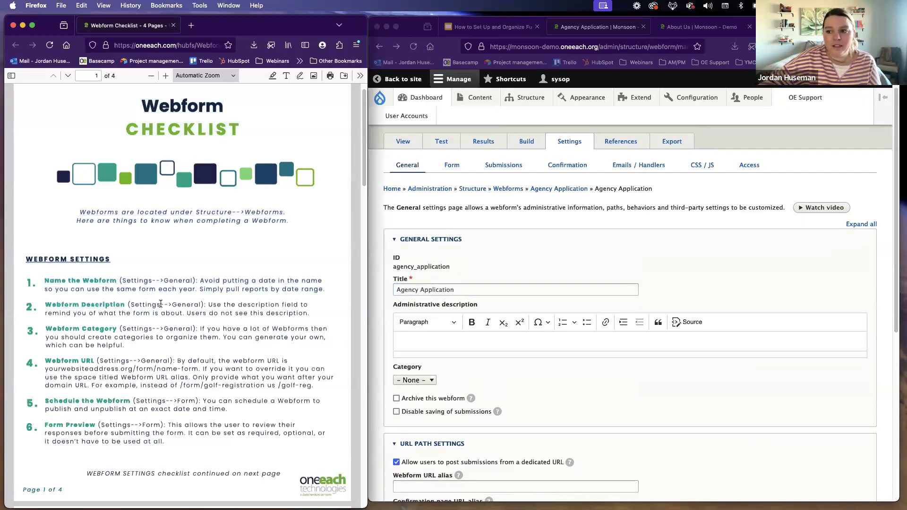
pyautogui.click(436, 341)
pyautogui.moveTo(397, 305); pyautogui.dragTo(476, 308)
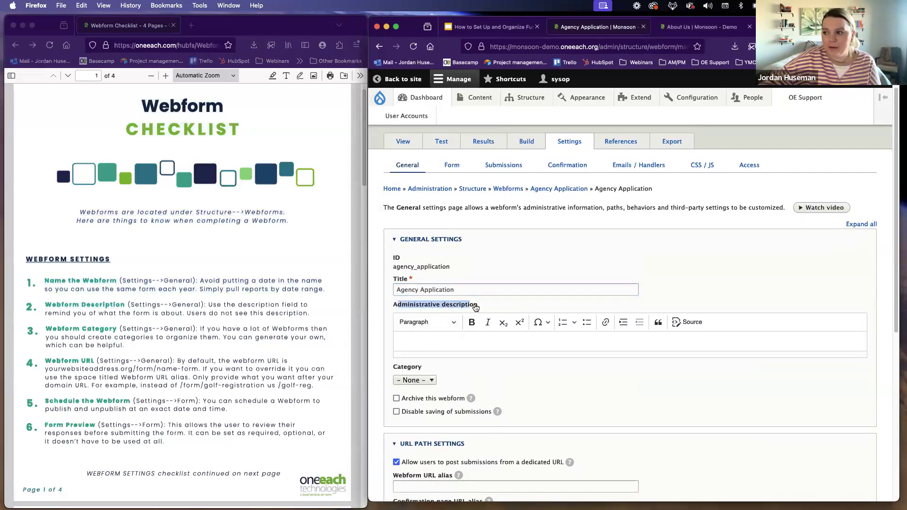
pyautogui.click(473, 339)
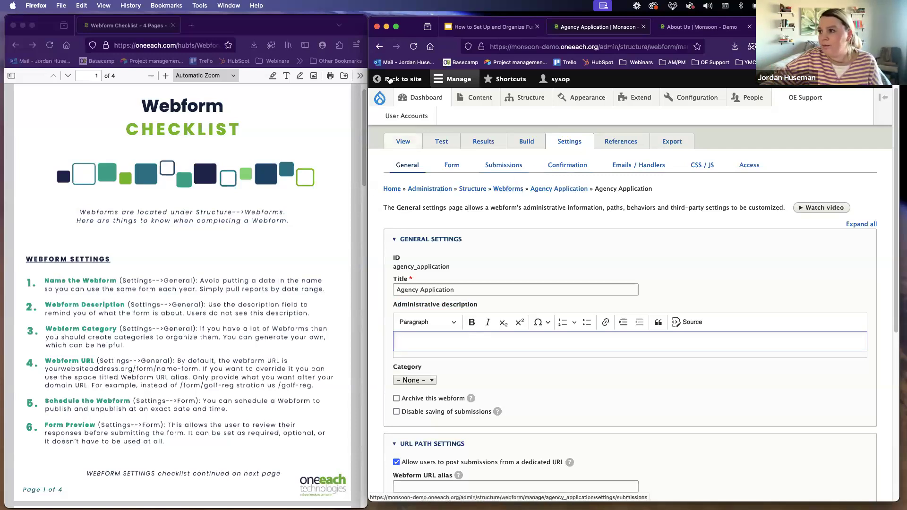
# Step: Go back to the webforms list and examine the administrative description shown for the Donate form
pyautogui.click(381, 47)
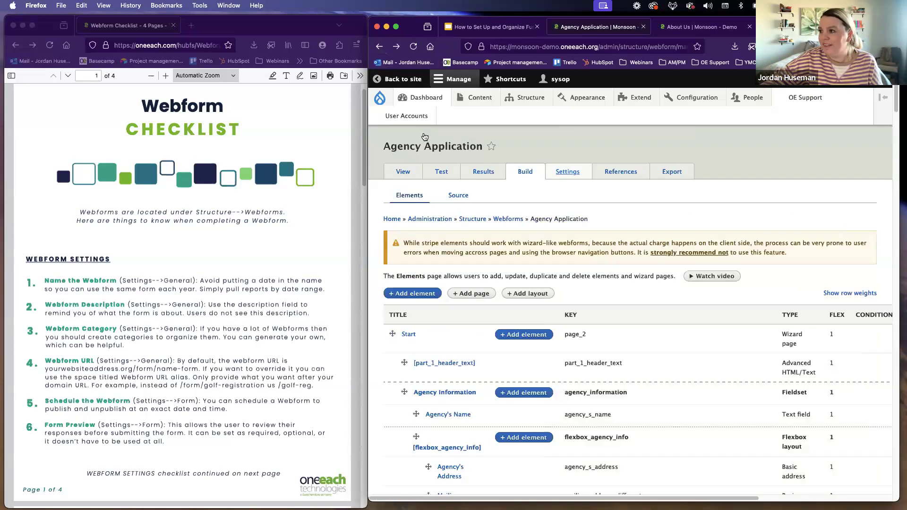
pyautogui.click(382, 46)
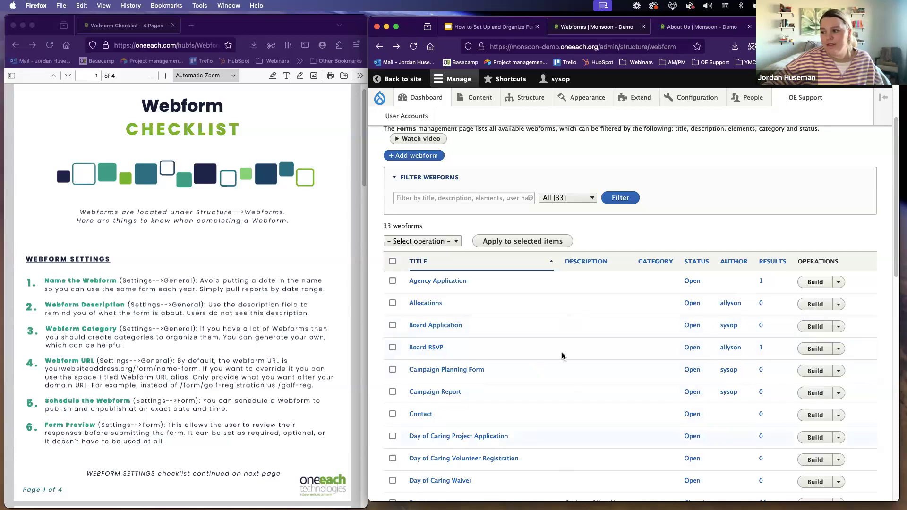
pyautogui.scroll(-3, 561, 352)
pyautogui.moveTo(572, 363); pyautogui.dragTo(589, 396)
pyautogui.scroll(-4, 589, 396)
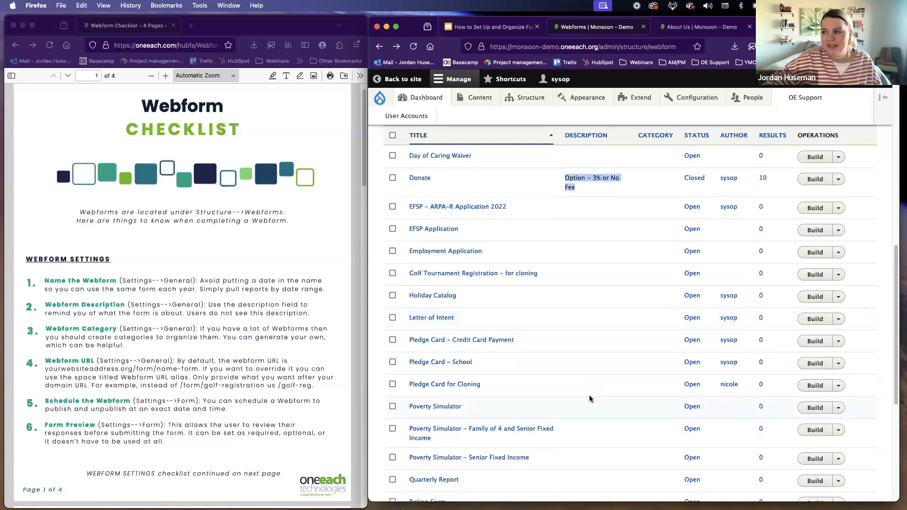
pyautogui.scroll(8, 580, 394)
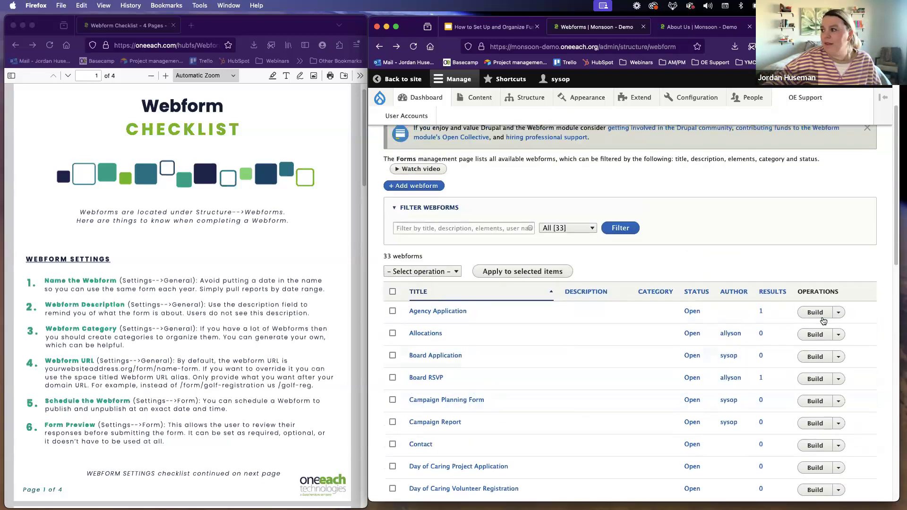
# Step: Try giving the Agency Application webform a custom "Other" category named Pledge Cards in its general settings
pyautogui.click(814, 312)
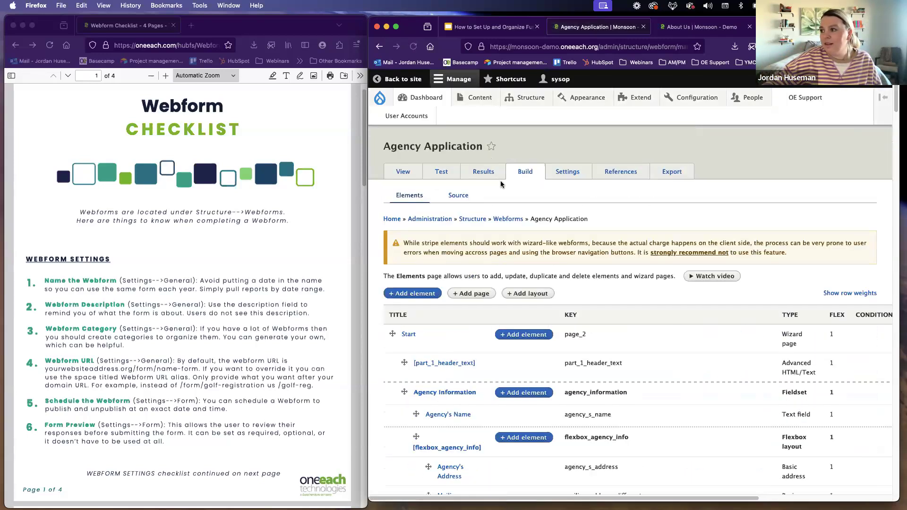
pyautogui.click(559, 175)
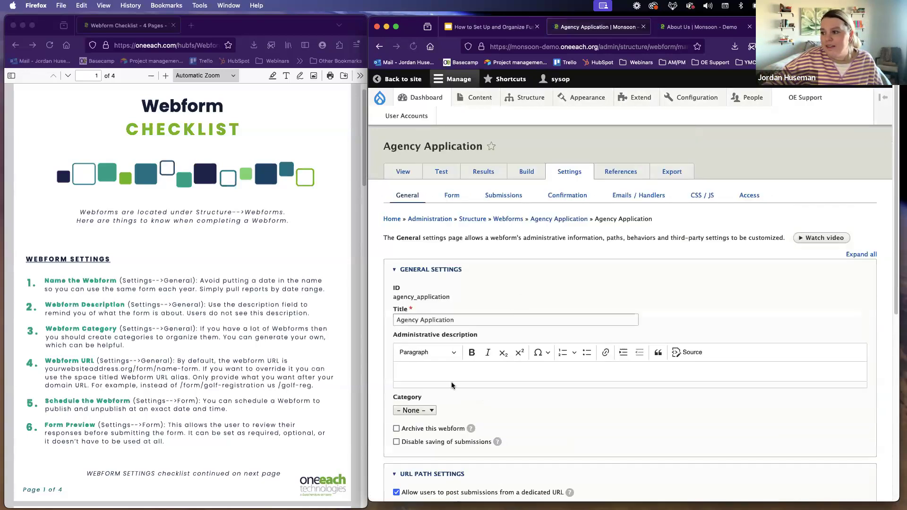
pyautogui.scroll(-1, 425, 422)
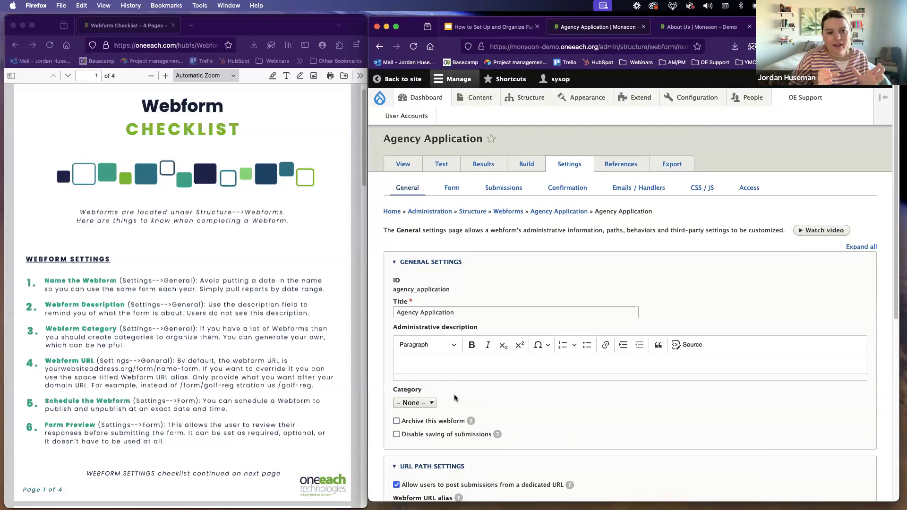
pyautogui.click(431, 404)
pyautogui.click(416, 414)
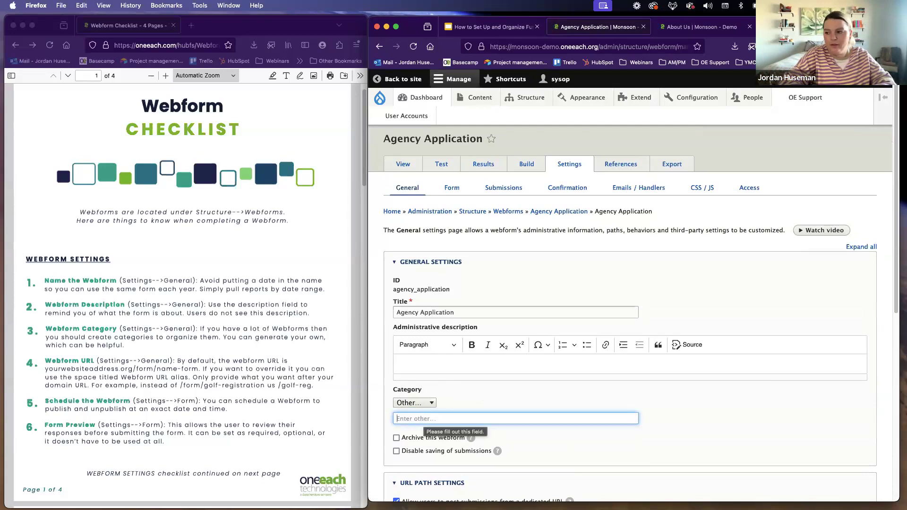
pyautogui.write('Pledge Cards')
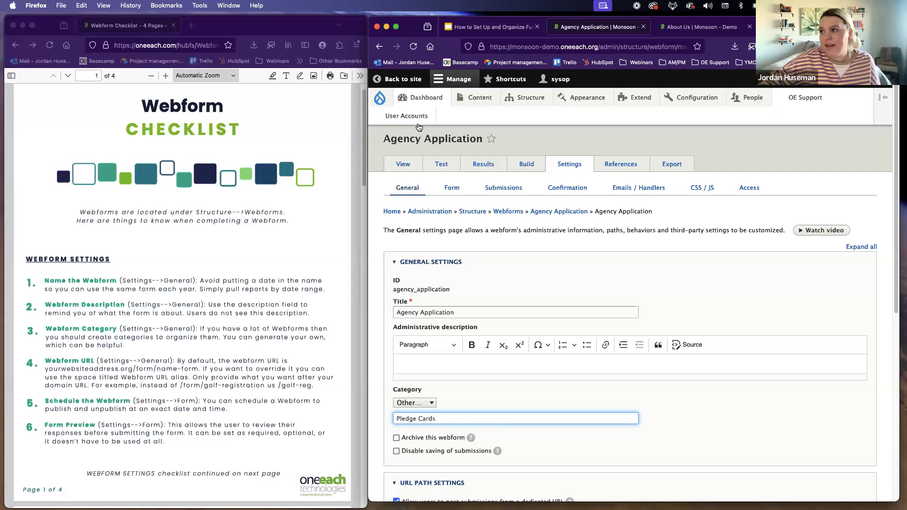
# Step: Return to the webforms list and try the "Other" category option for a new webform, closing the form without saving
pyautogui.click(379, 47)
pyautogui.click(380, 47)
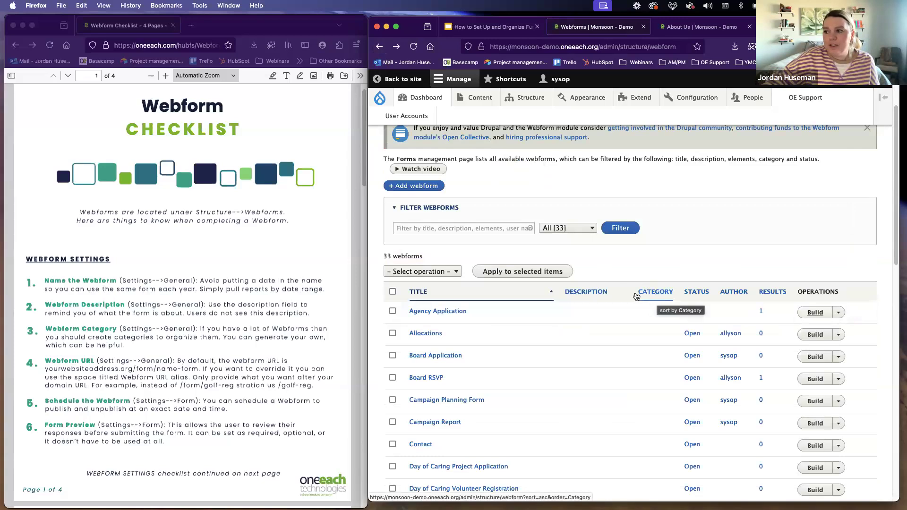
pyautogui.click(430, 187)
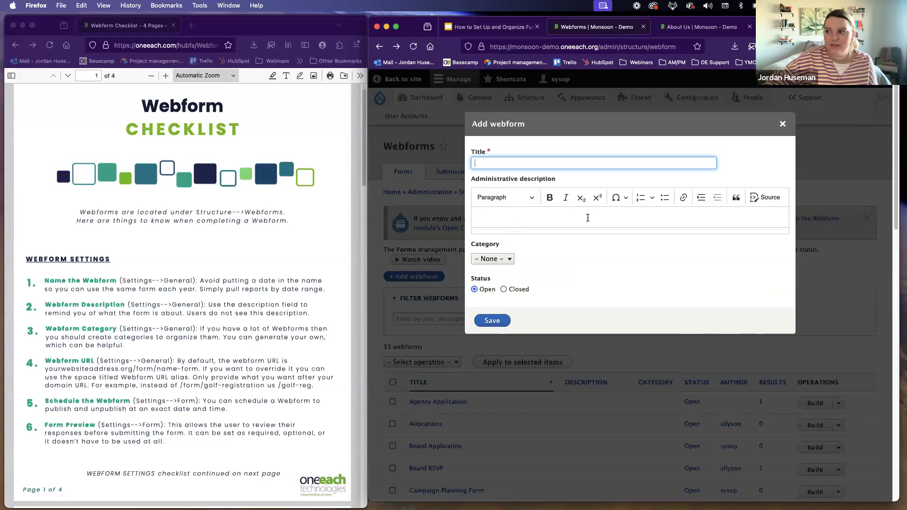
pyautogui.click(499, 261)
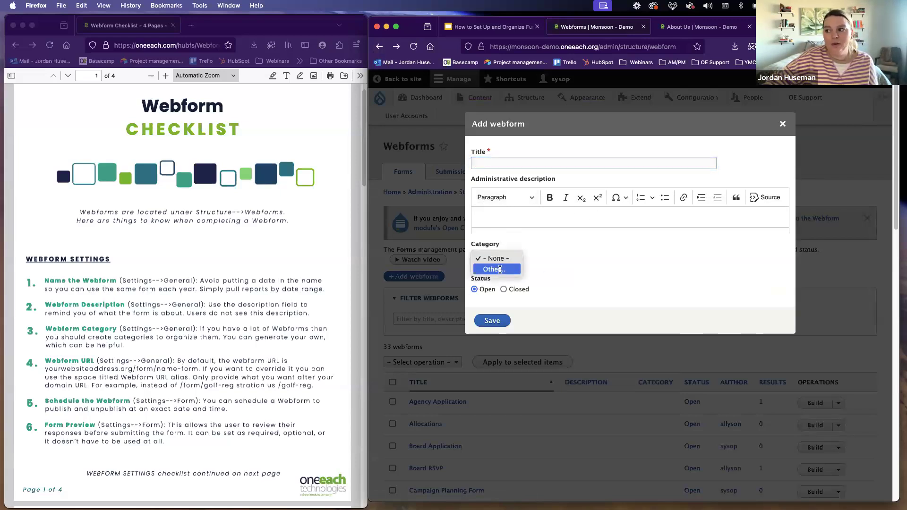
pyautogui.click(502, 270)
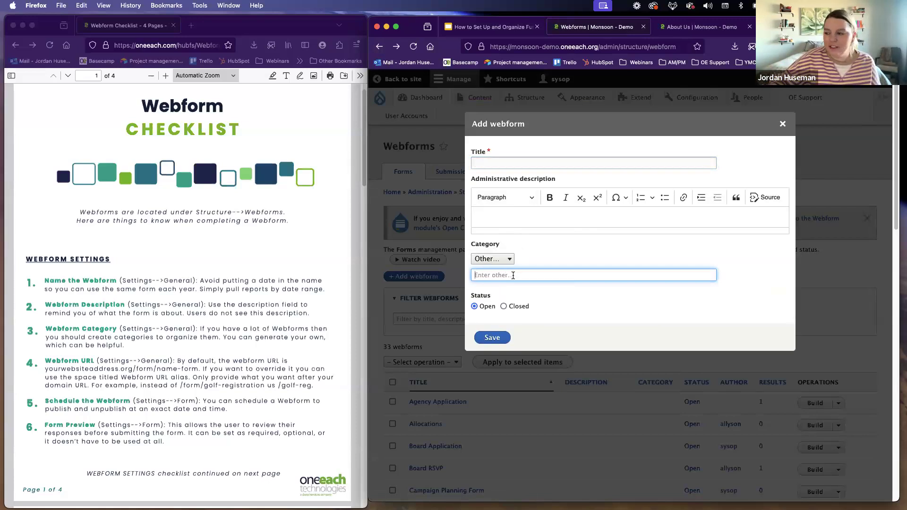
pyautogui.click(782, 124)
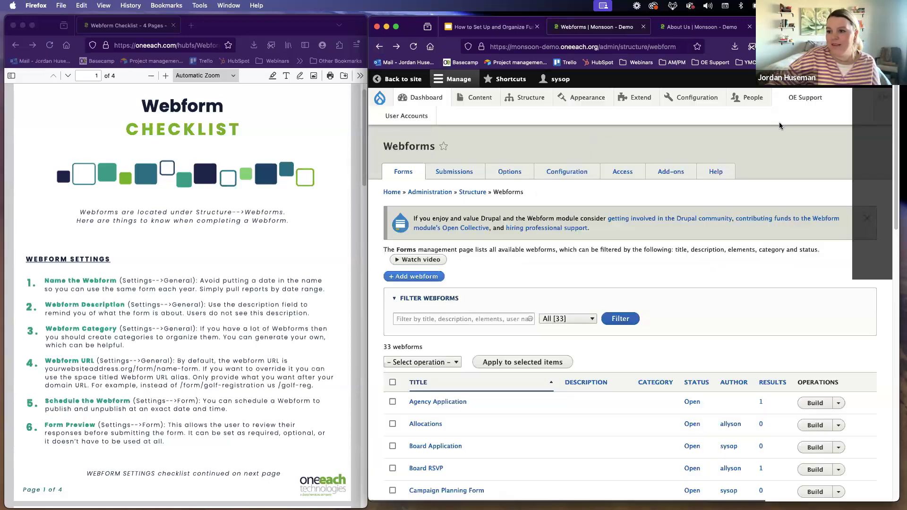
# Step: Reopen the Agency Application webform's general settings and return to the checklist's "Webform Category" item
pyautogui.click(814, 403)
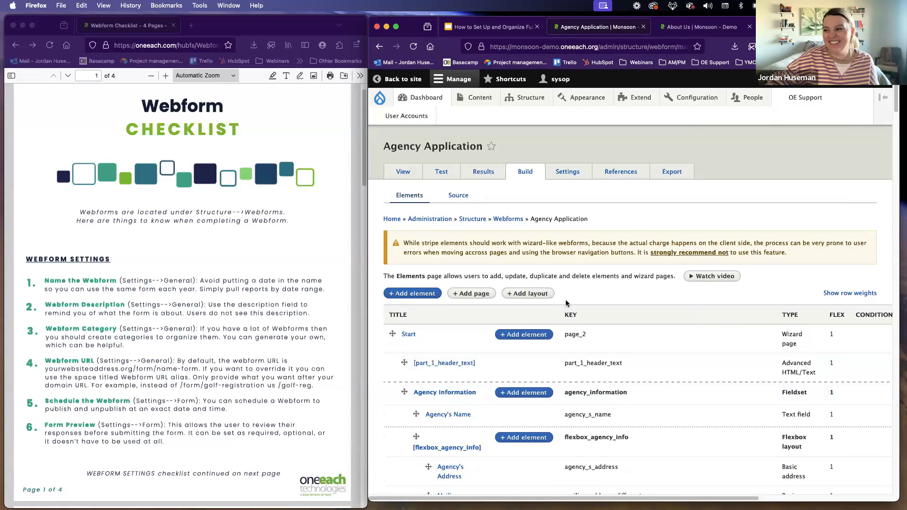
pyautogui.click(559, 180)
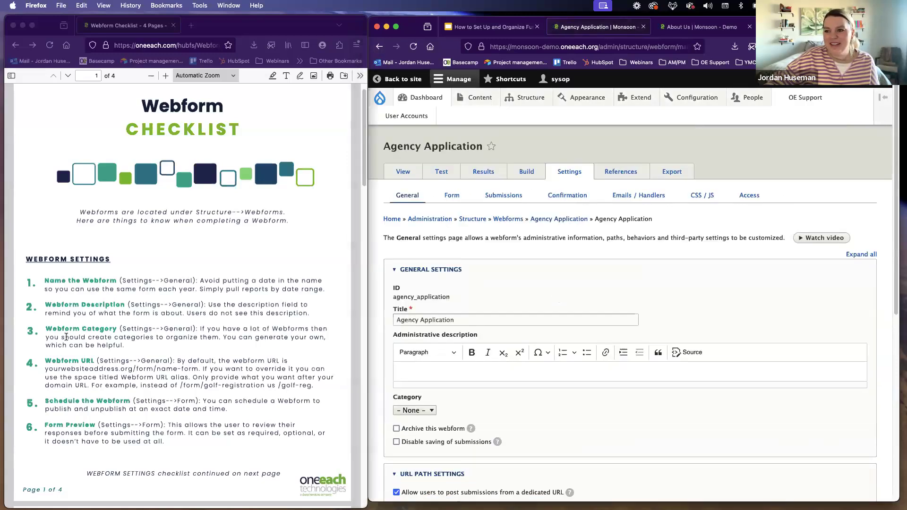
pyautogui.click(66, 336)
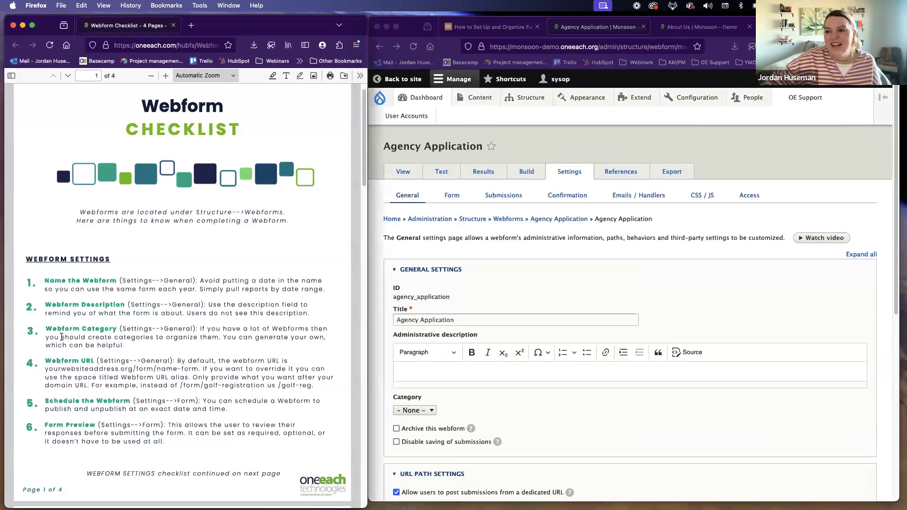
# Step: View the live Agency Application form page to examine its default URL, and return to the webform's settings
pyautogui.click(403, 173)
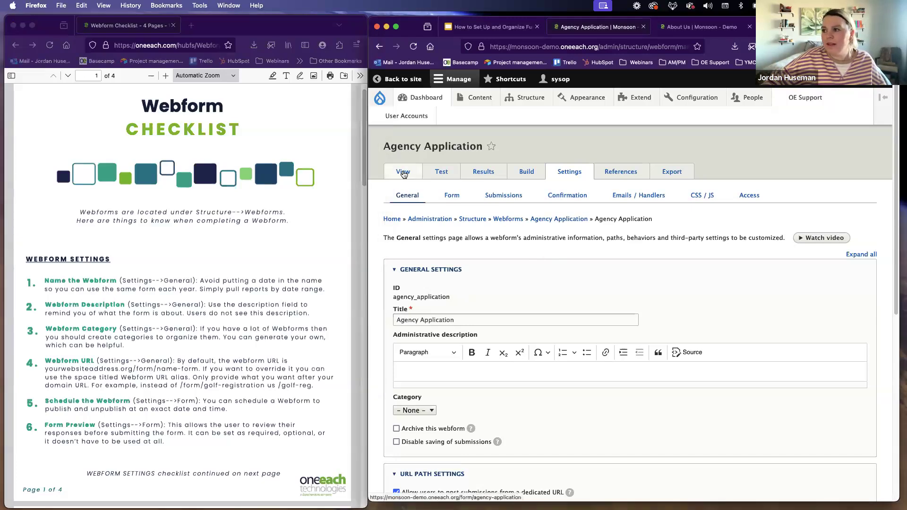
pyautogui.click(407, 172)
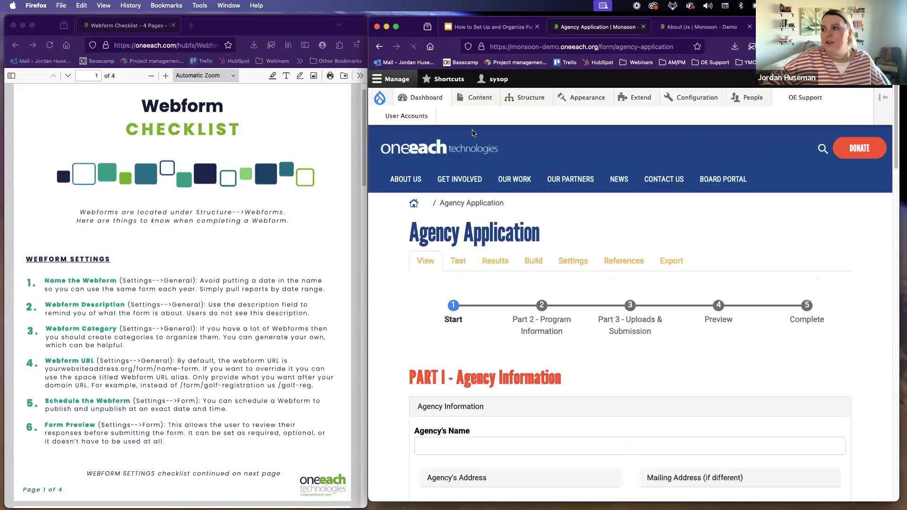
pyautogui.moveTo(598, 46); pyautogui.dragTo(686, 45)
pyautogui.click(840, 204)
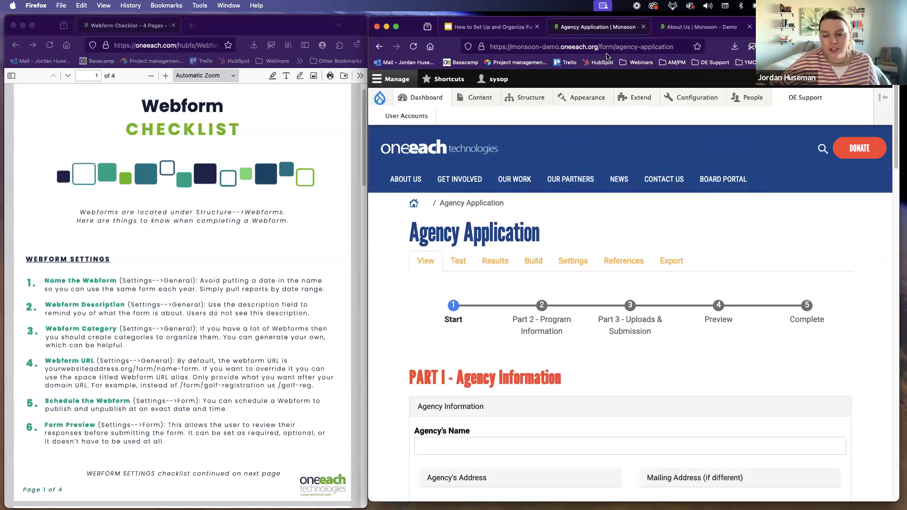
pyautogui.click(572, 264)
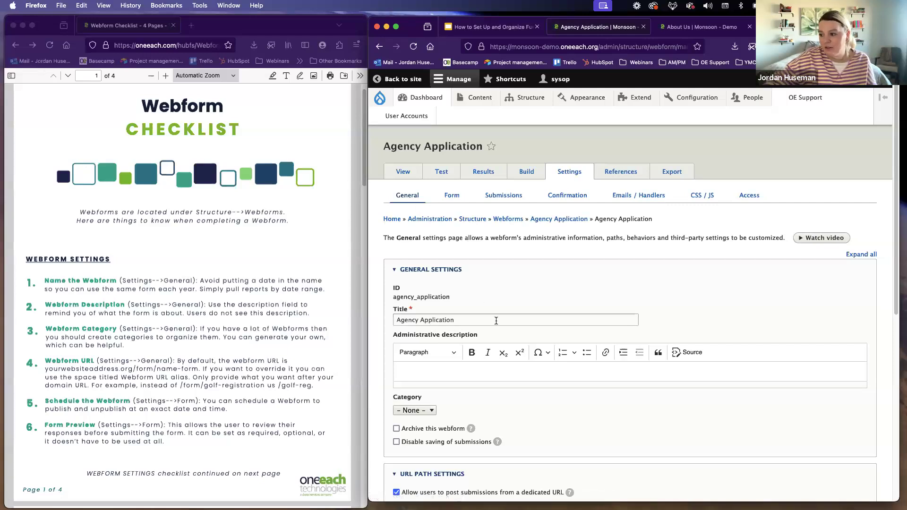
# Step: Try entering /pledge as the webform URL alias in the URL path settings, clearing the field again
pyautogui.scroll(-5, 492, 315)
pyautogui.scroll(-4, 489, 316)
pyautogui.click(473, 274)
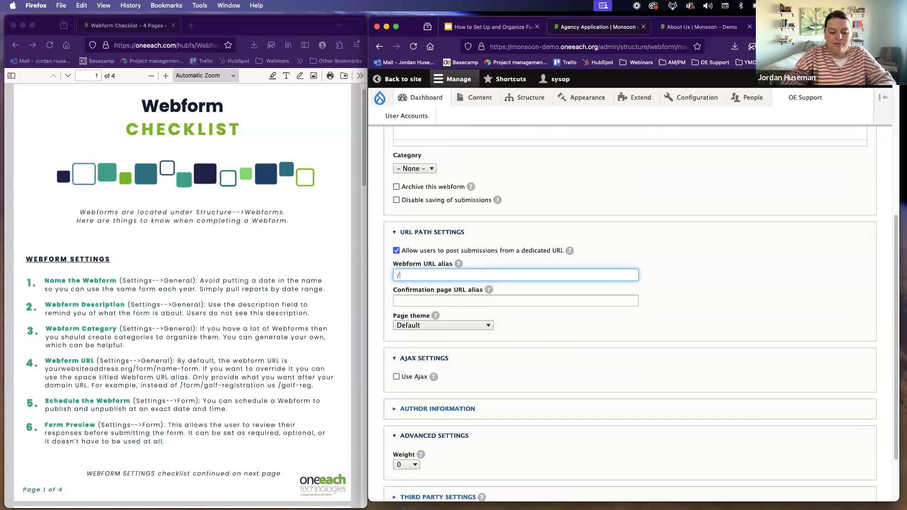
pyautogui.write('pledge')
pyautogui.press('BackSpace')
pyautogui.press('BackSpace')
pyautogui.press('BackSpace')
pyautogui.press('BackSpace')
pyautogui.press('BackSpace')
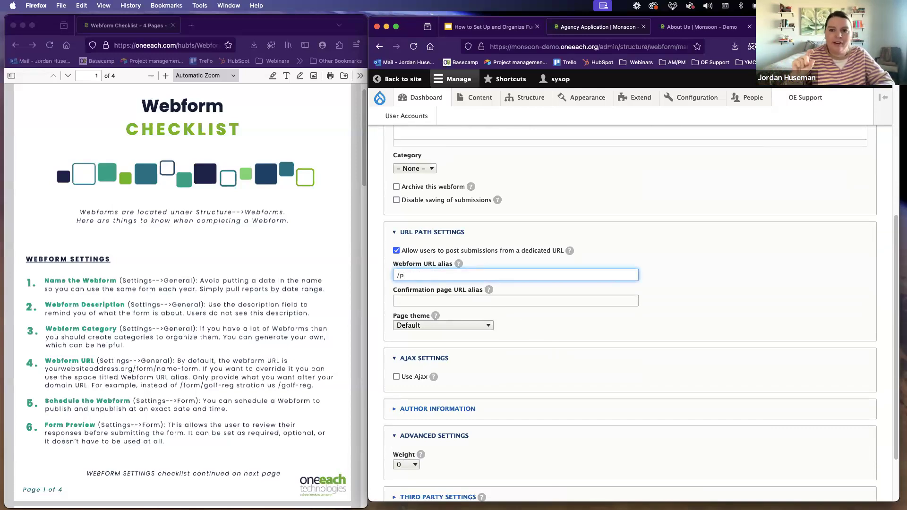
pyautogui.press('BackSpace')
pyautogui.press('BackSpace')
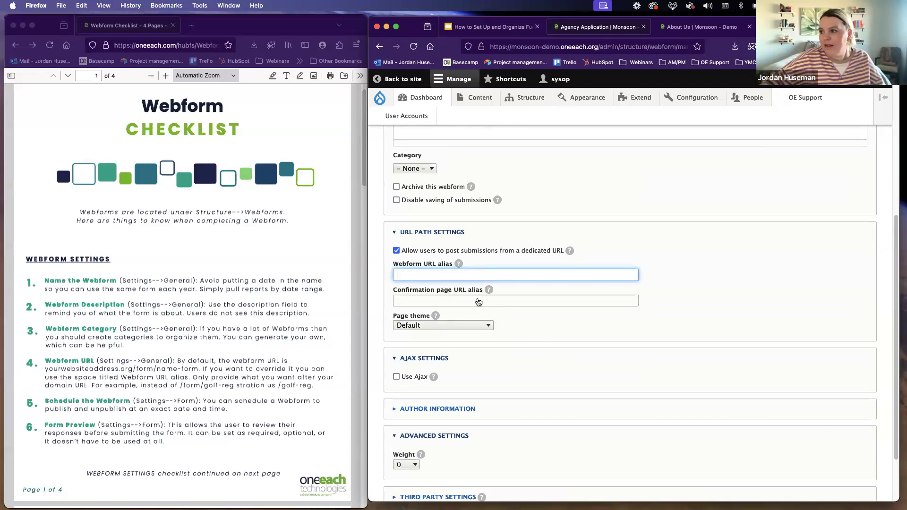
# Step: Refer to the checklist's "Schedule the Webform" item and open the Agency Application webform's Form settings
pyautogui.scroll(5, 478, 300)
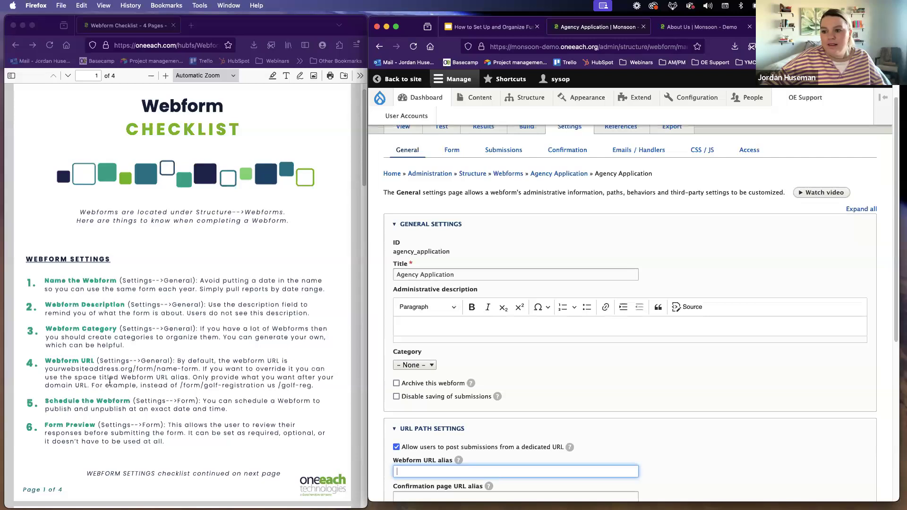
pyautogui.click(105, 385)
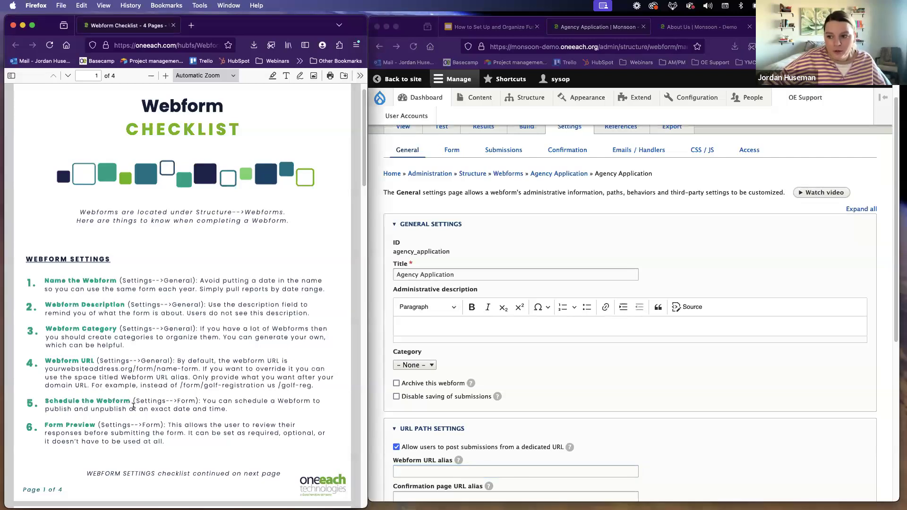
pyautogui.scroll(2, 457, 253)
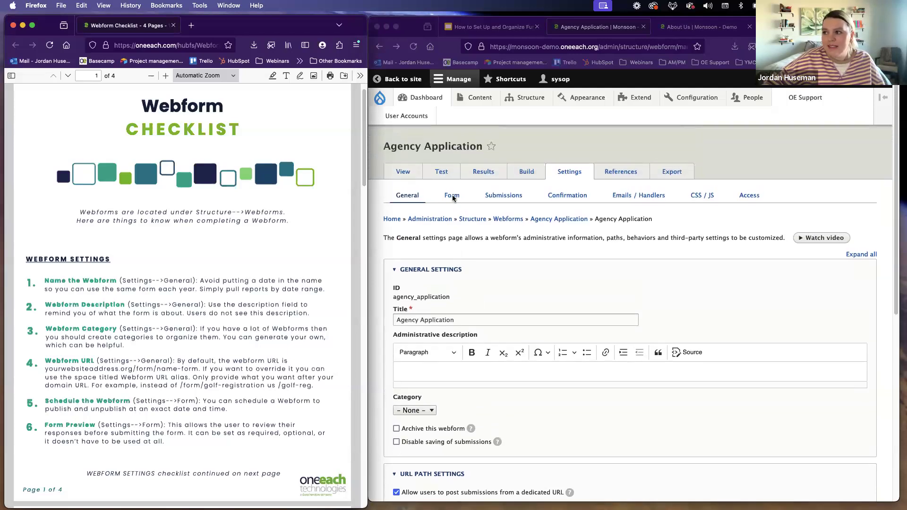
pyautogui.click(564, 177)
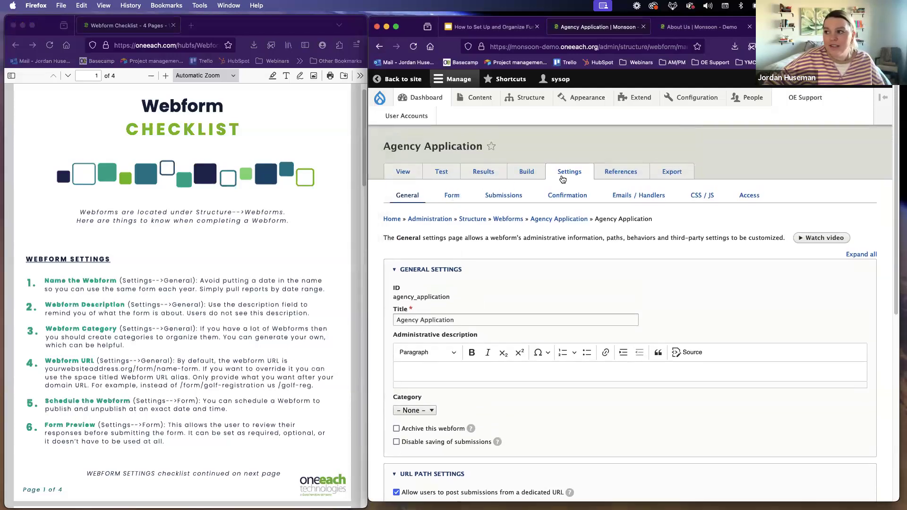
pyautogui.click(453, 199)
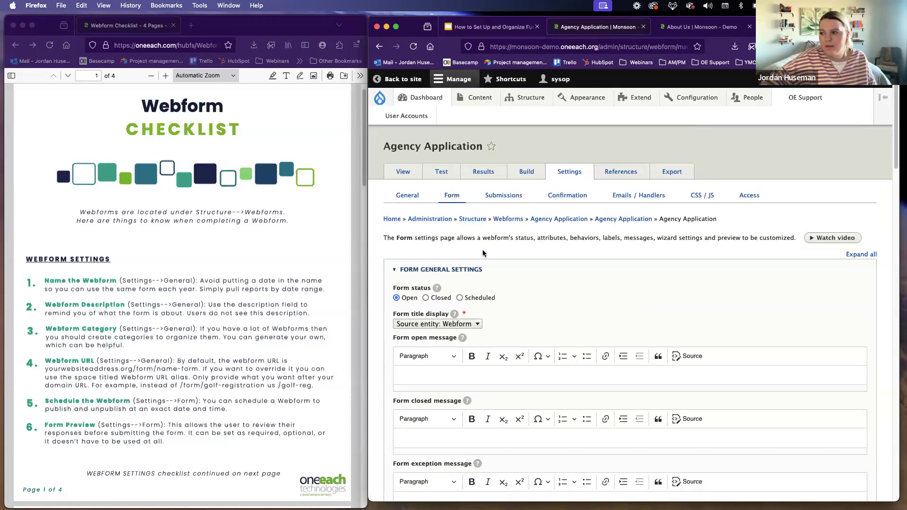
# Step: Set the form status to Scheduled with an opening date of 01/20/2025 at 12:00:00 PM
pyautogui.scroll(-2, 483, 250)
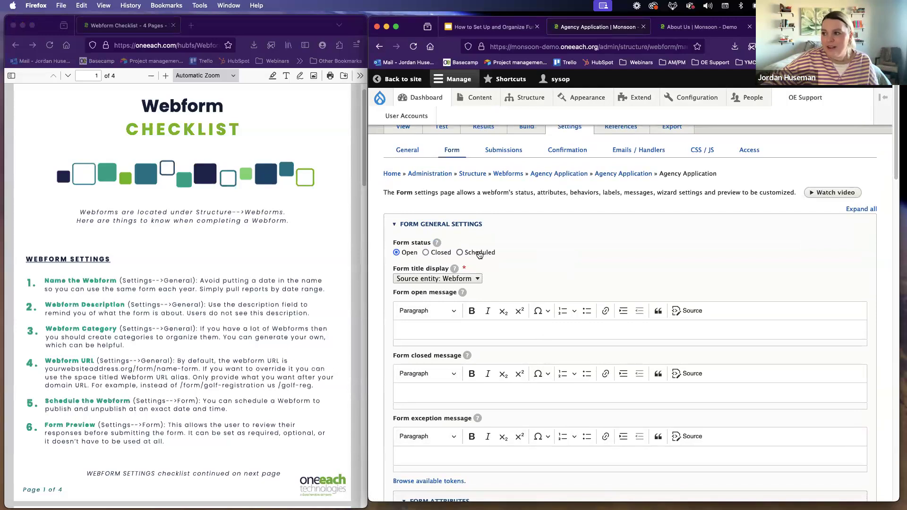
pyautogui.click(479, 254)
pyautogui.scroll(-2, 472, 264)
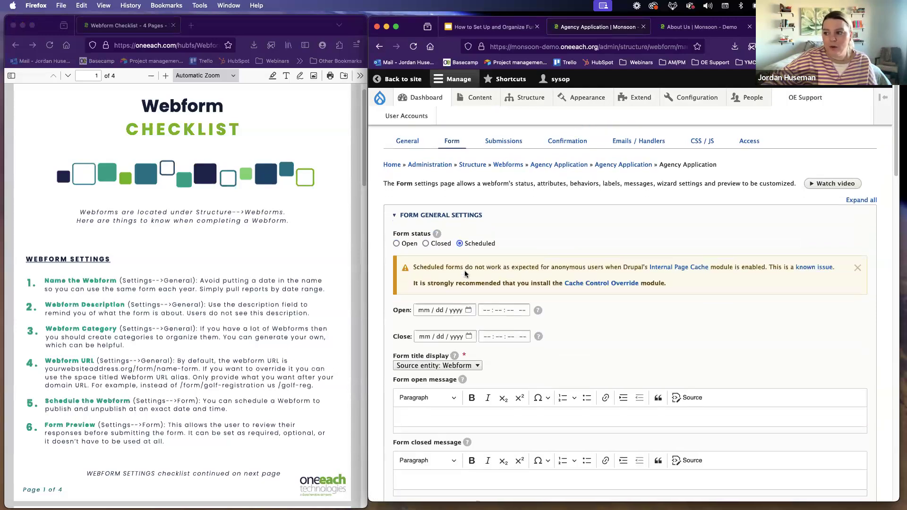
pyautogui.click(424, 267)
pyautogui.click(469, 267)
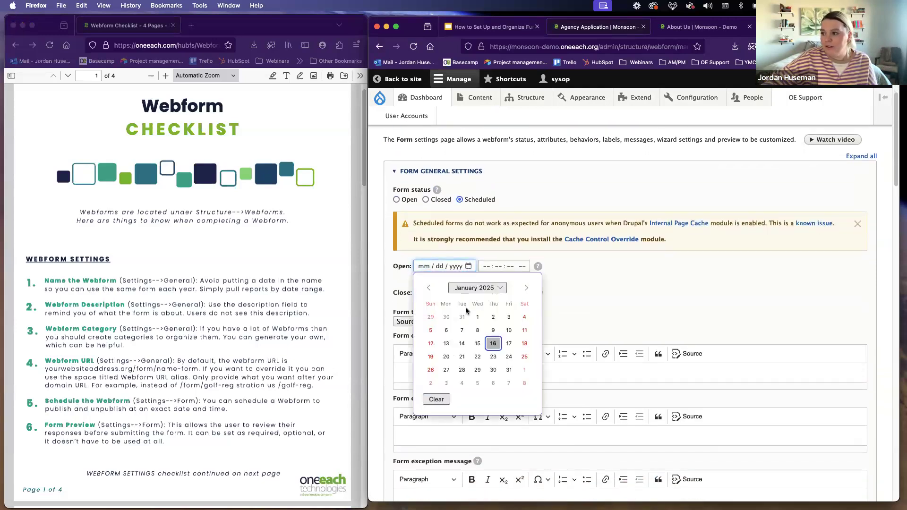
pyautogui.click(448, 357)
pyautogui.click(486, 268)
pyautogui.write('12 : 00 : ')
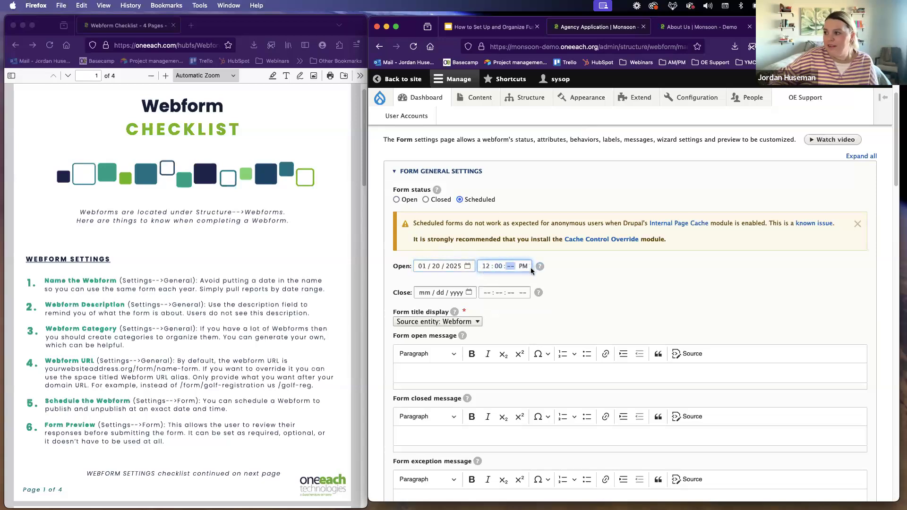
pyautogui.write('00')
# Step: Set the scheduled form's closing date to 01/24/2025 at 11:59:00 PM
pyautogui.click(469, 294)
pyautogui.click(469, 294)
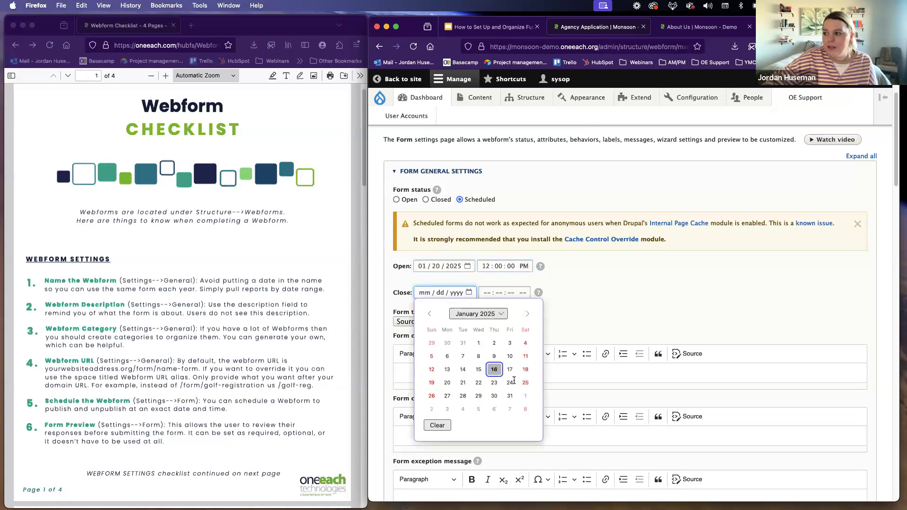
pyautogui.click(510, 383)
pyautogui.click(487, 295)
pyautogui.write('1159')
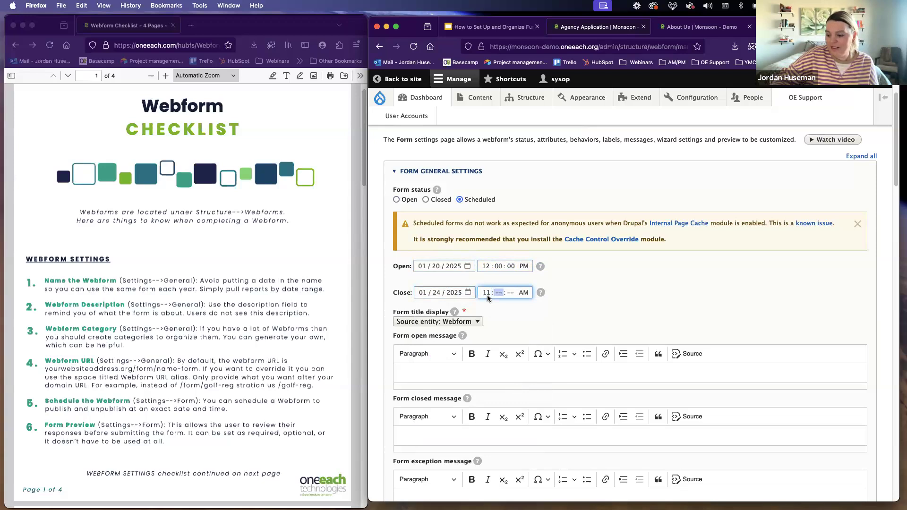
pyautogui.write('00p')
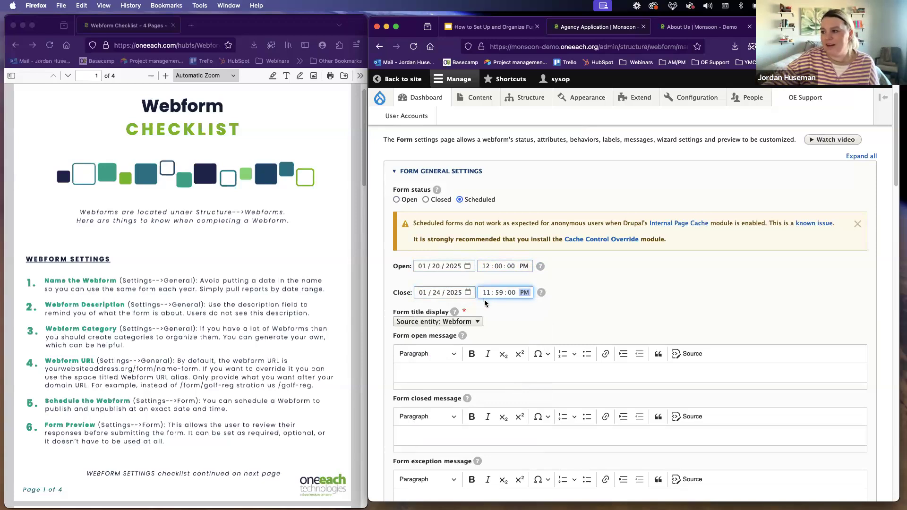
# Step: Point out the form open and form closed message fields, and change the form status to Closed
pyautogui.scroll(-2, 488, 300)
pyautogui.scroll(-1, 488, 303)
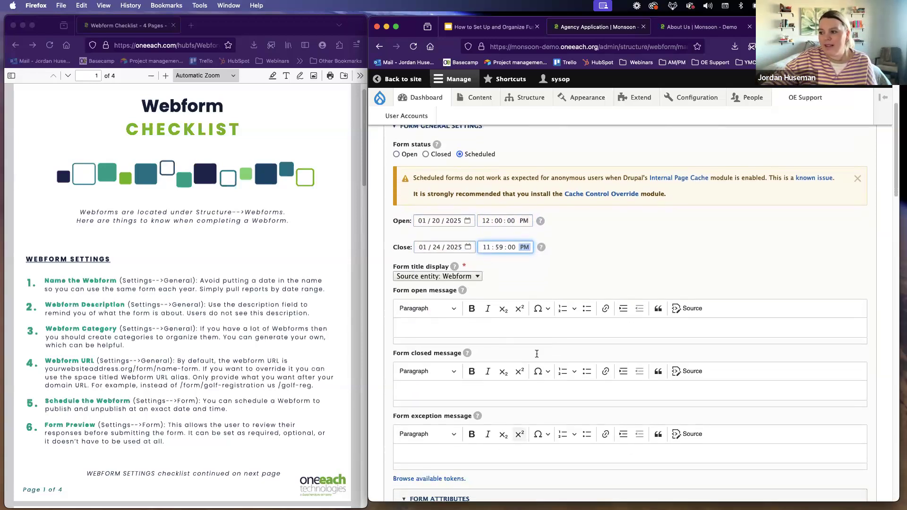
pyautogui.click(437, 324)
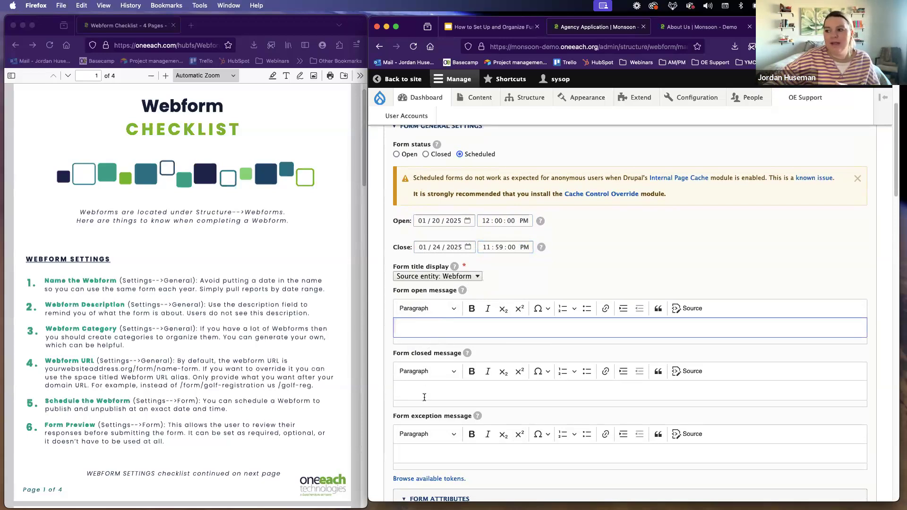
pyautogui.click(443, 385)
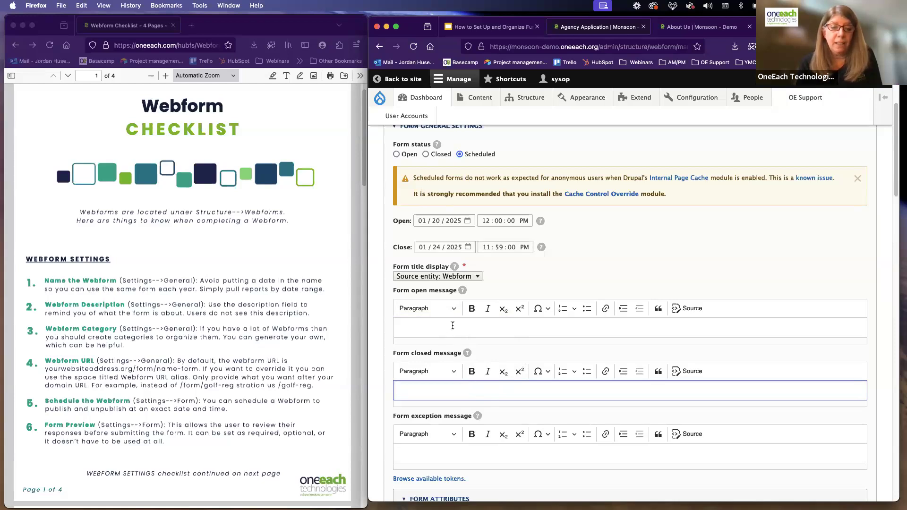
pyautogui.click(426, 155)
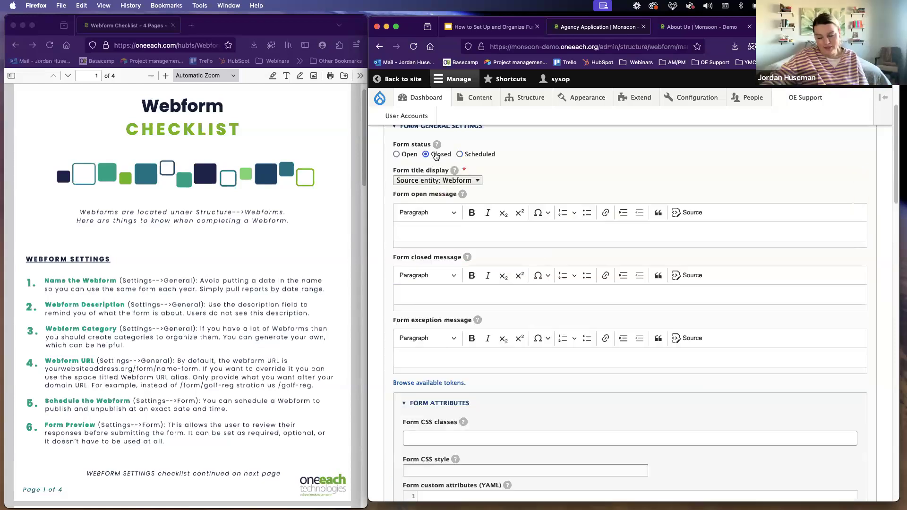
pyautogui.scroll(3, 468, 250)
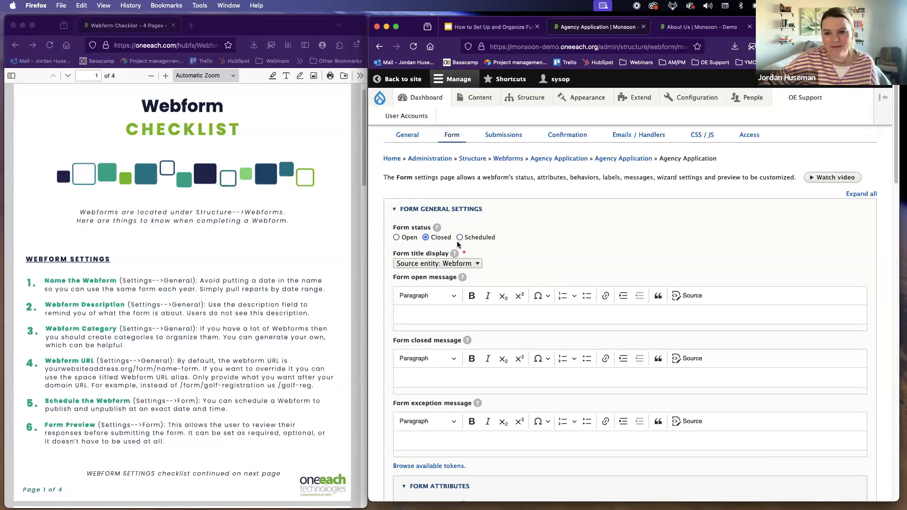
# Step: For the checklist's "Form Preview" item, try disabling the preview page in the form preview settings and set it back to Required
pyautogui.scroll(-2, 137, 360)
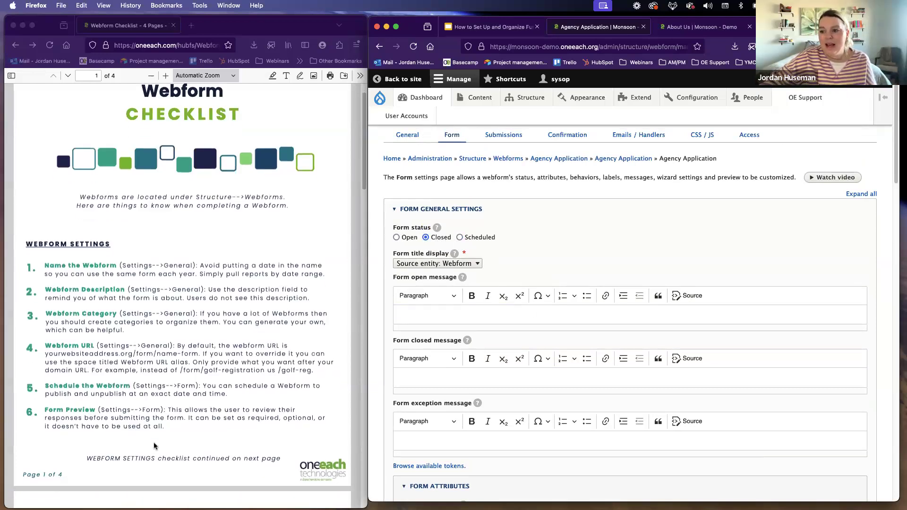
pyautogui.click(76, 419)
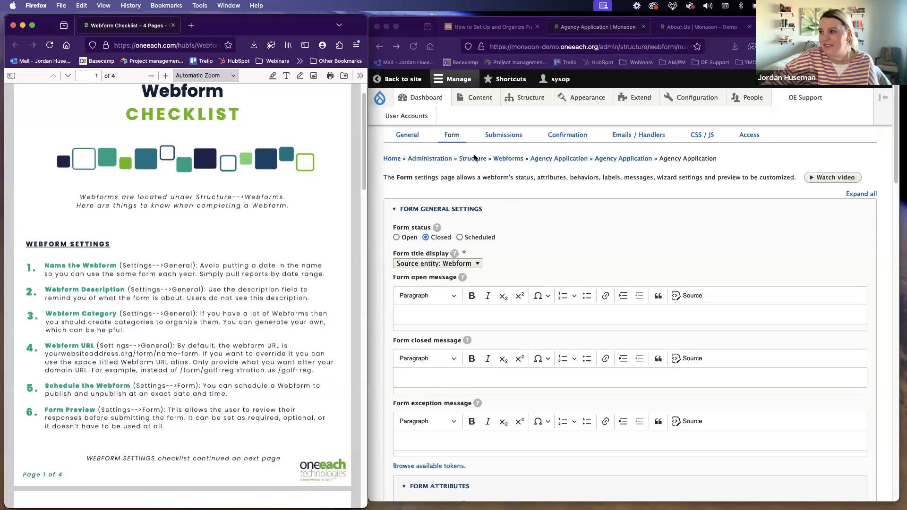
pyautogui.scroll(-7, 509, 319)
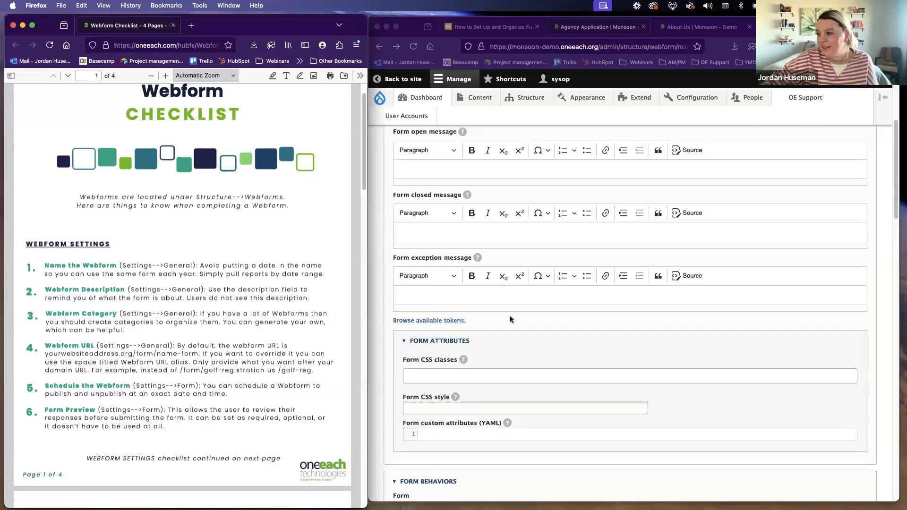
pyautogui.scroll(-3, 508, 320)
pyautogui.scroll(-3, 493, 320)
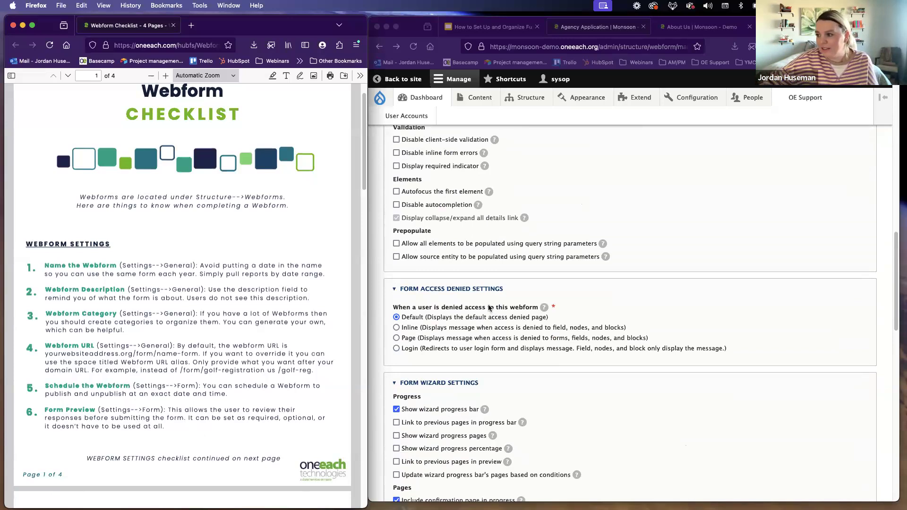
pyautogui.scroll(-3, 490, 310)
pyautogui.scroll(-7, 490, 307)
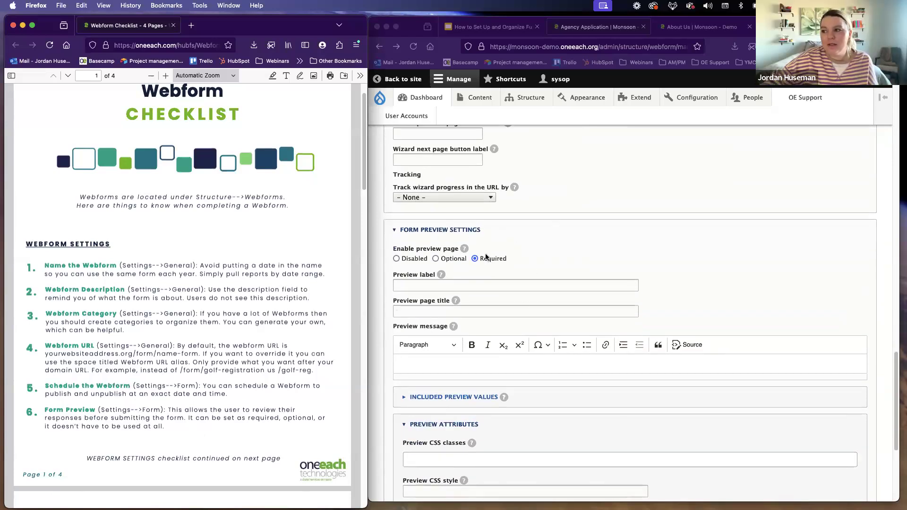
pyautogui.click(397, 259)
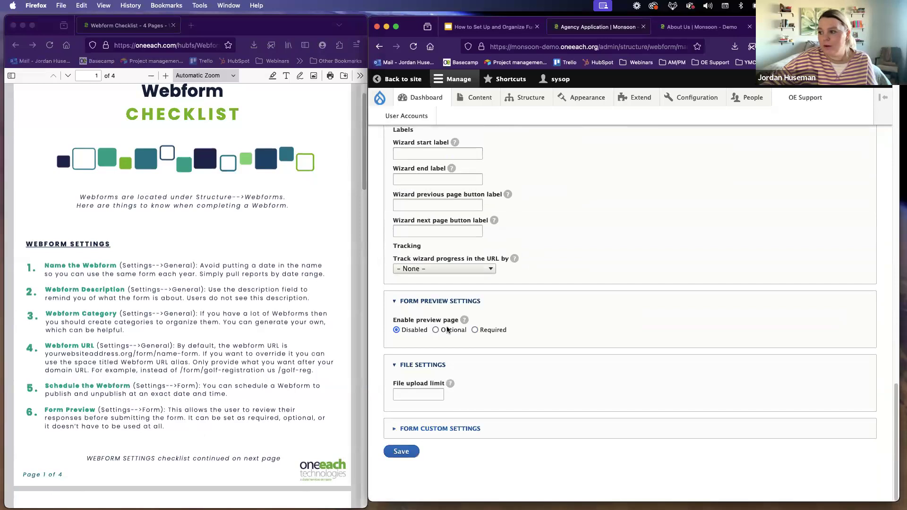
pyautogui.click(481, 331)
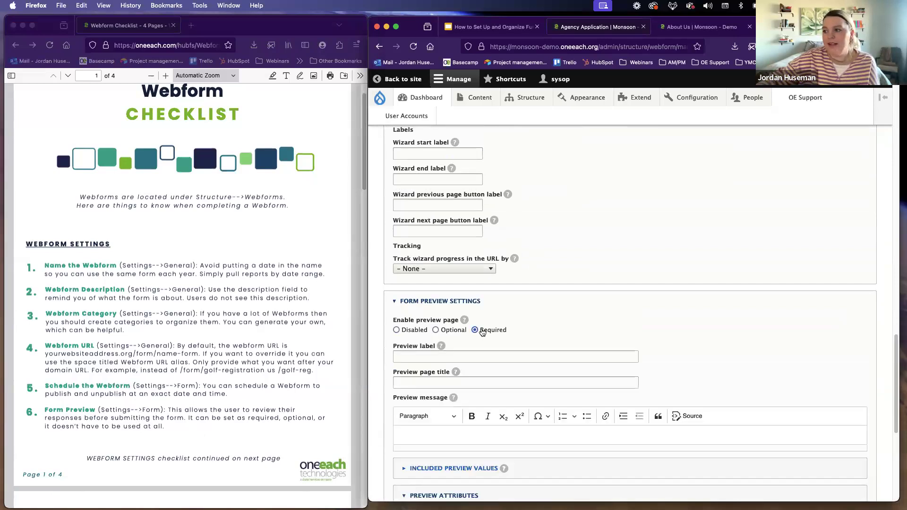
pyautogui.scroll(-3, 461, 328)
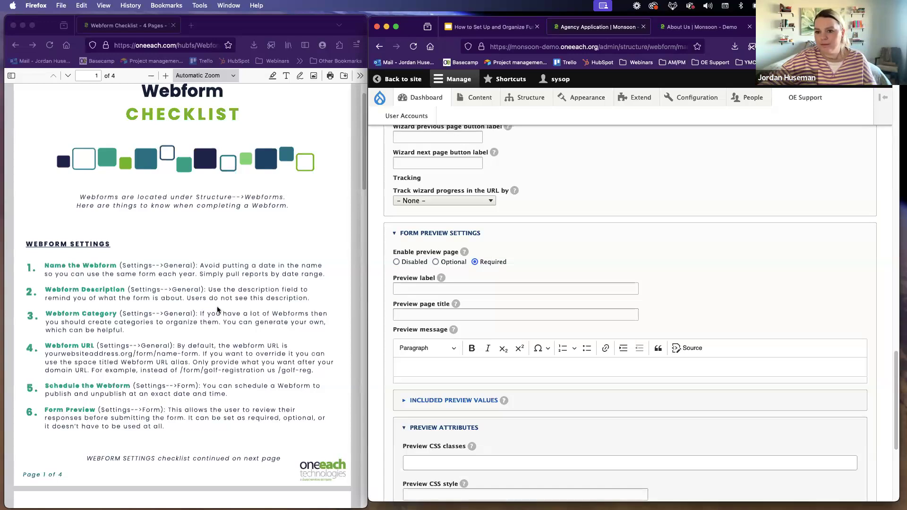
# Step: Examine the continued webform settings items on the checklist's second page and place the cursor in the preview message field
pyautogui.scroll(-10, 253, 313)
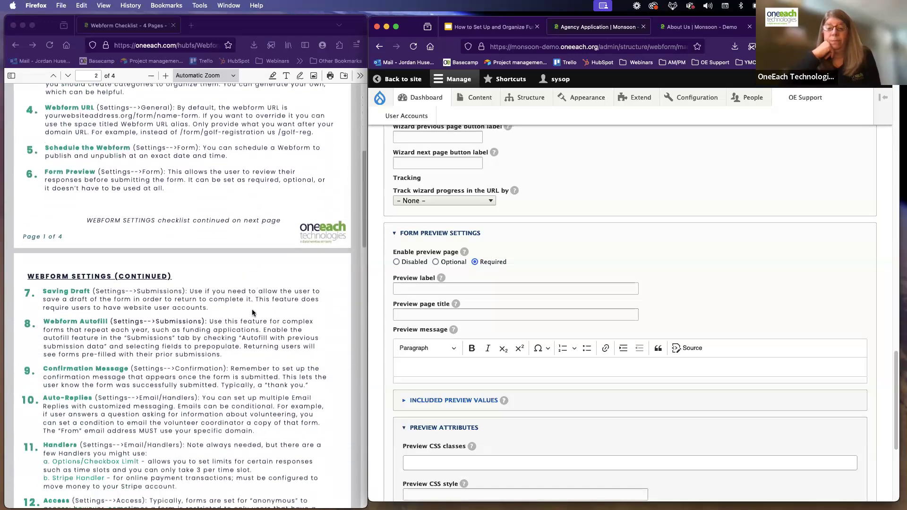
pyautogui.scroll(-3, 253, 312)
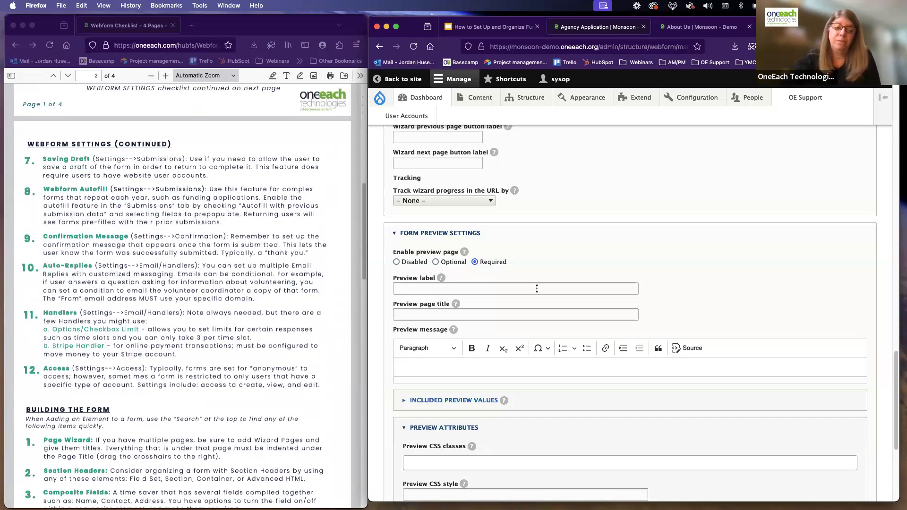
pyautogui.click(445, 364)
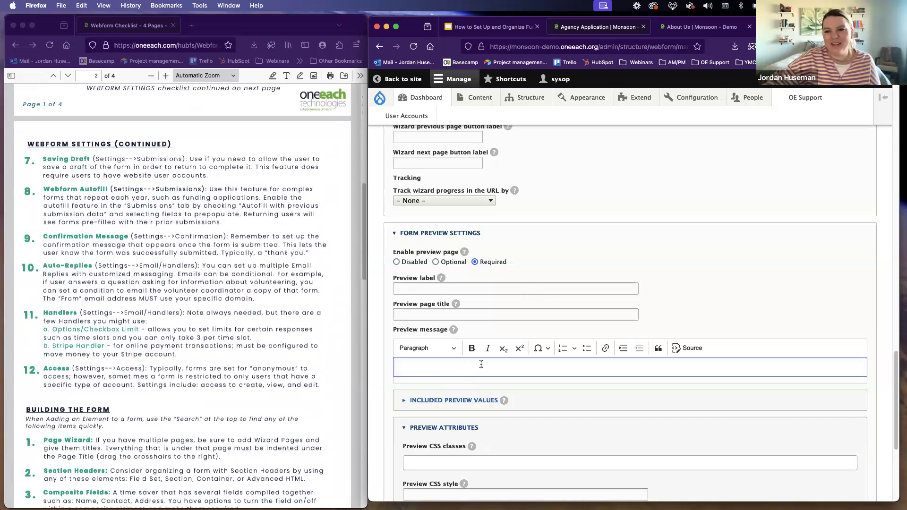
# Step: Open the Agency Application webform's submission settings and collapse the included submission values list
pyautogui.scroll(6, 472, 355)
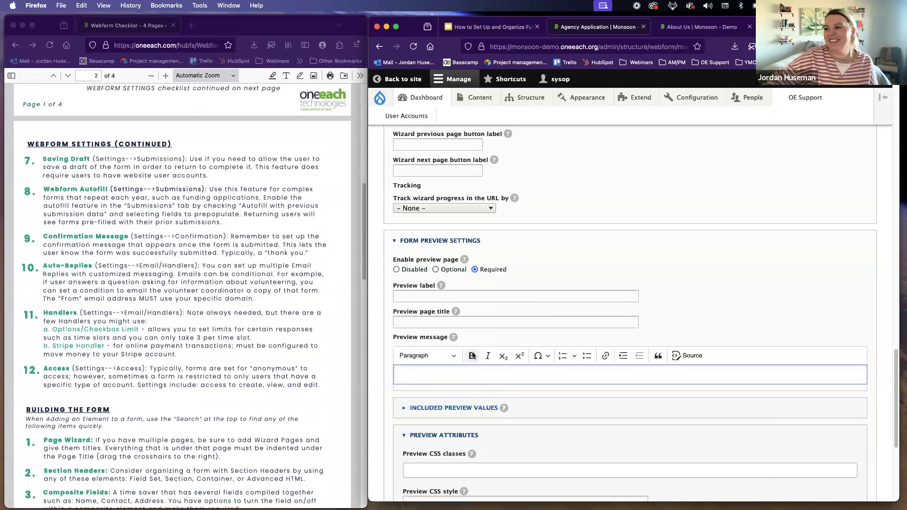
pyautogui.scroll(7, 471, 343)
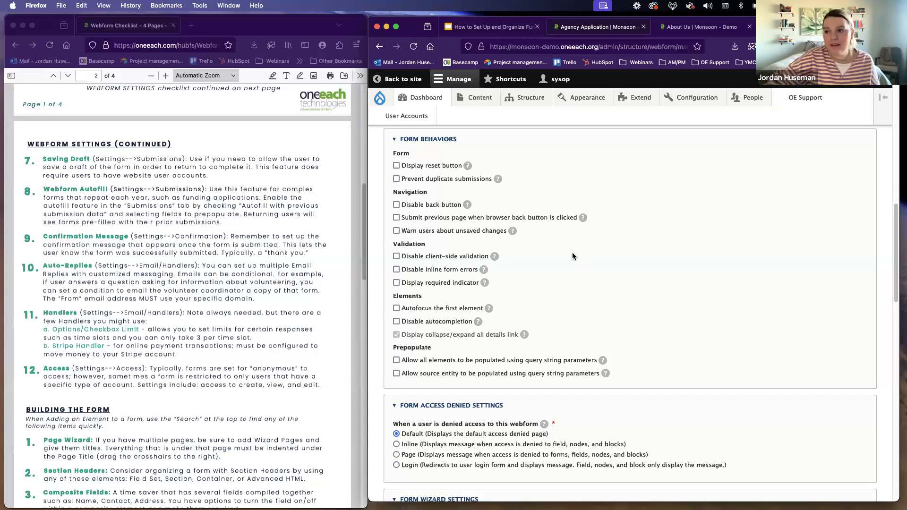
pyautogui.scroll(4, 569, 251)
pyautogui.scroll(8, 566, 246)
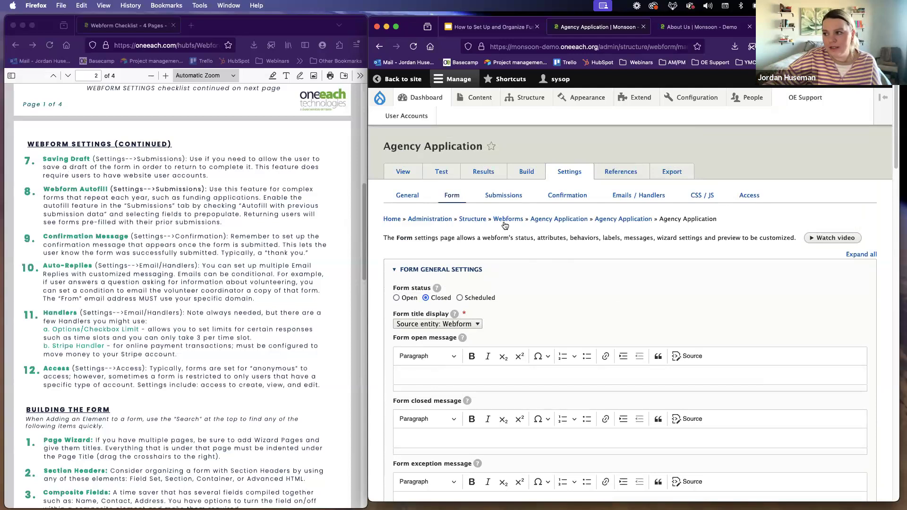
pyautogui.click(504, 197)
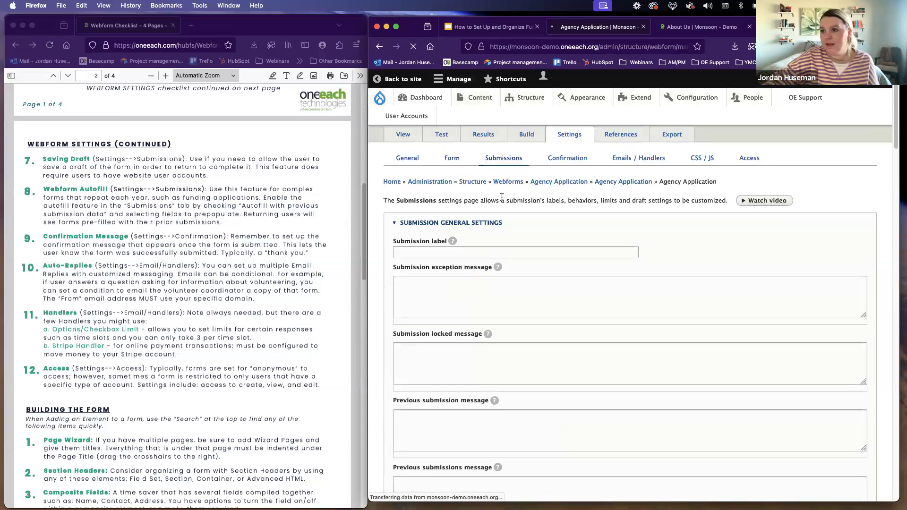
pyautogui.scroll(-8, 491, 240)
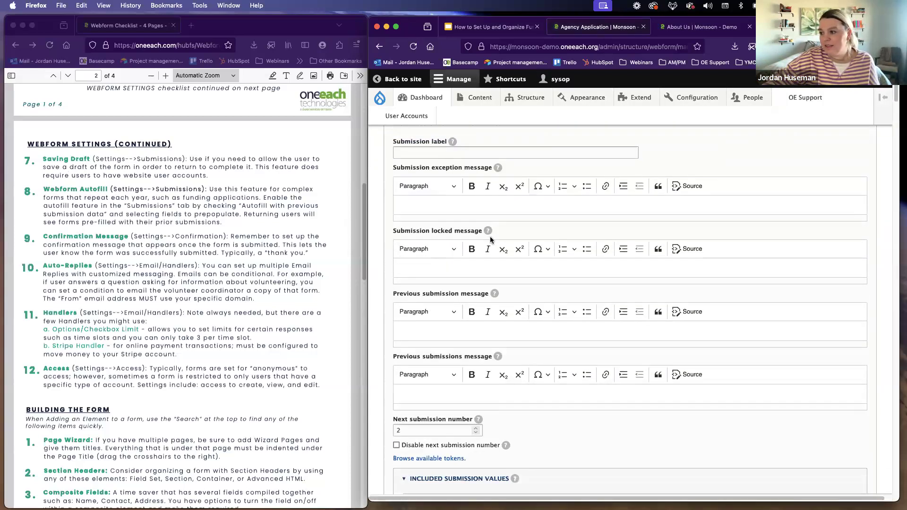
pyautogui.scroll(-15, 416, 241)
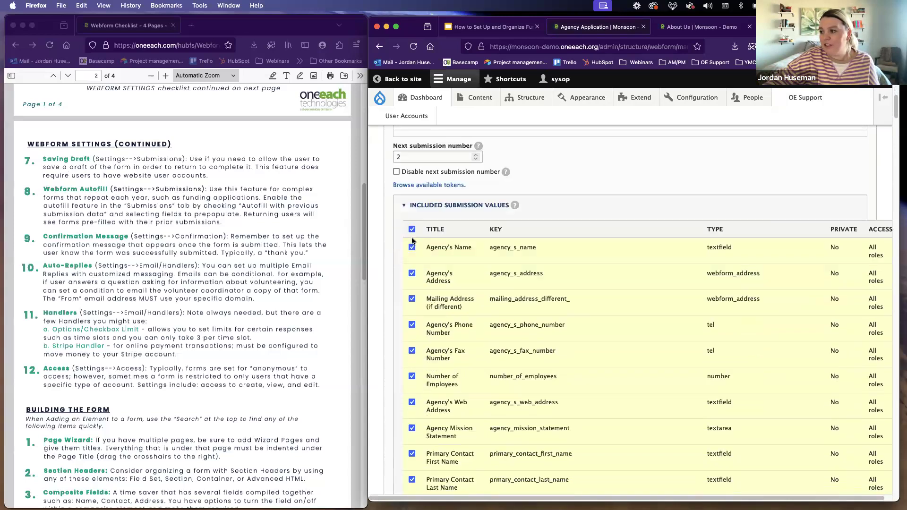
pyautogui.scroll(15, 407, 239)
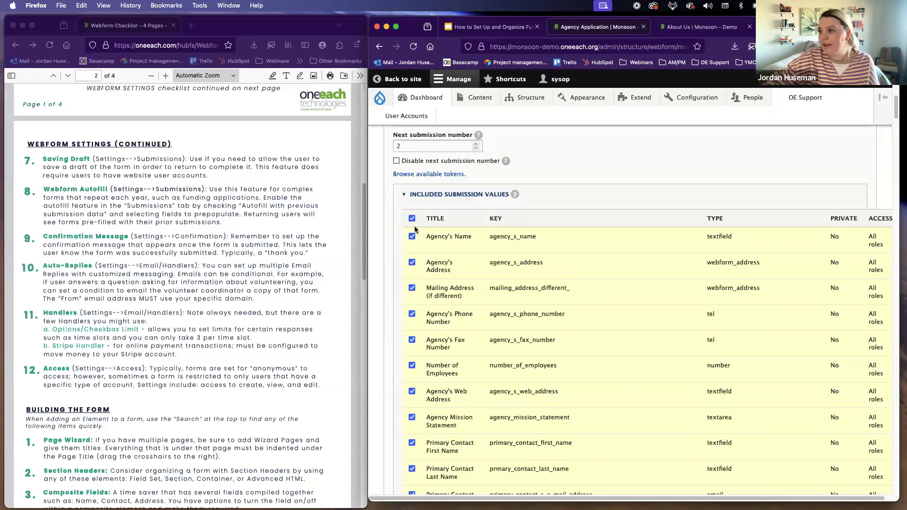
pyautogui.click(435, 195)
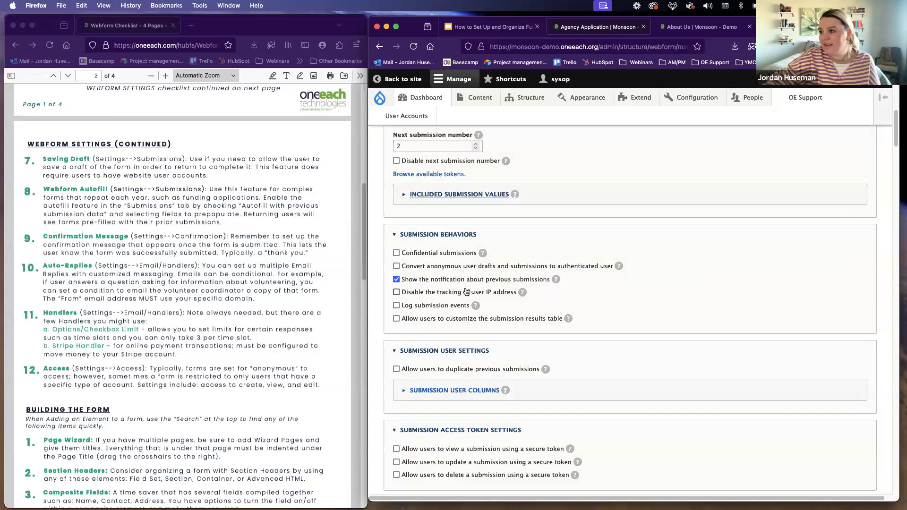
# Step: For the checklist's "Saving Draft" item, examine the submission draft settings and highlight the Authenticated users option
pyautogui.scroll(-5, 466, 295)
pyautogui.scroll(-7, 466, 291)
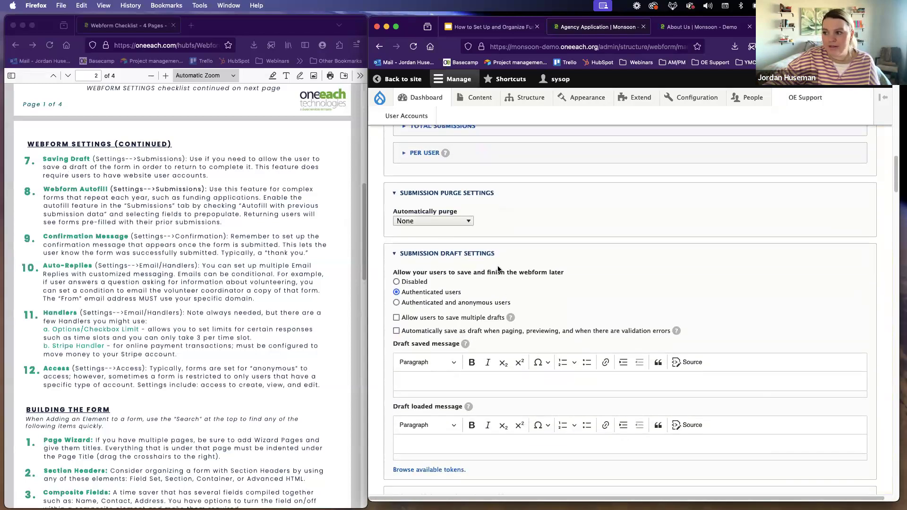
pyautogui.moveTo(412, 294); pyautogui.dragTo(470, 298)
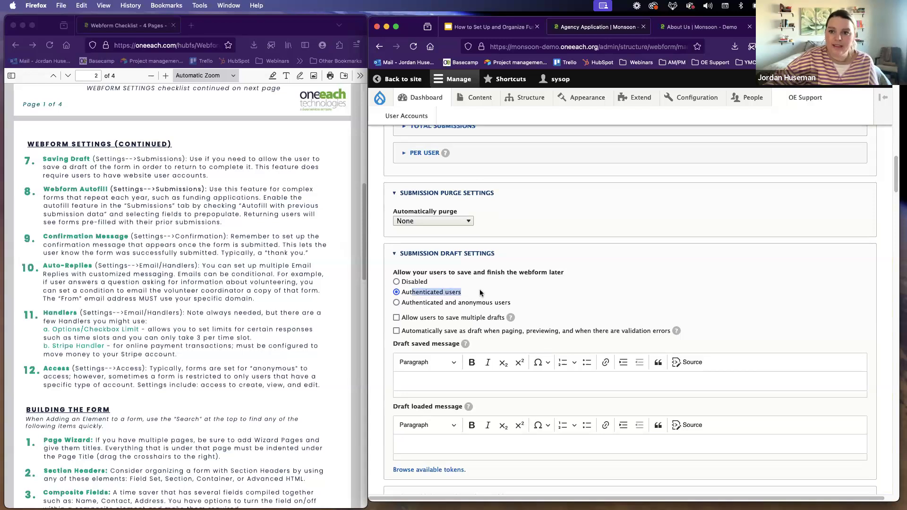
pyautogui.click(467, 298)
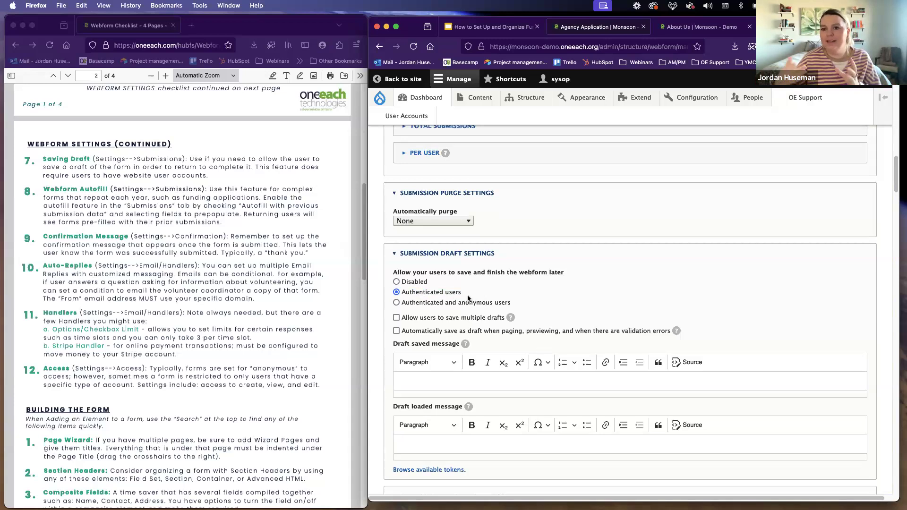
pyautogui.moveTo(462, 293); pyautogui.dragTo(404, 295)
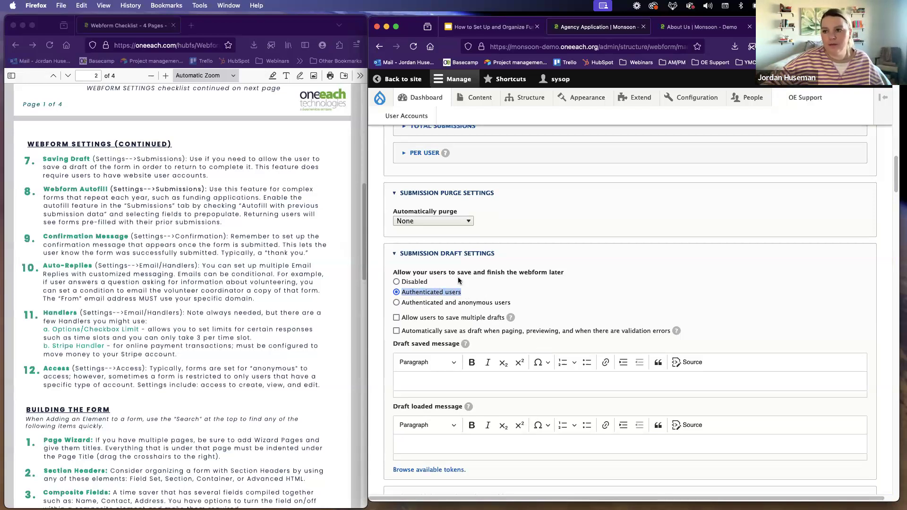
pyautogui.click(504, 293)
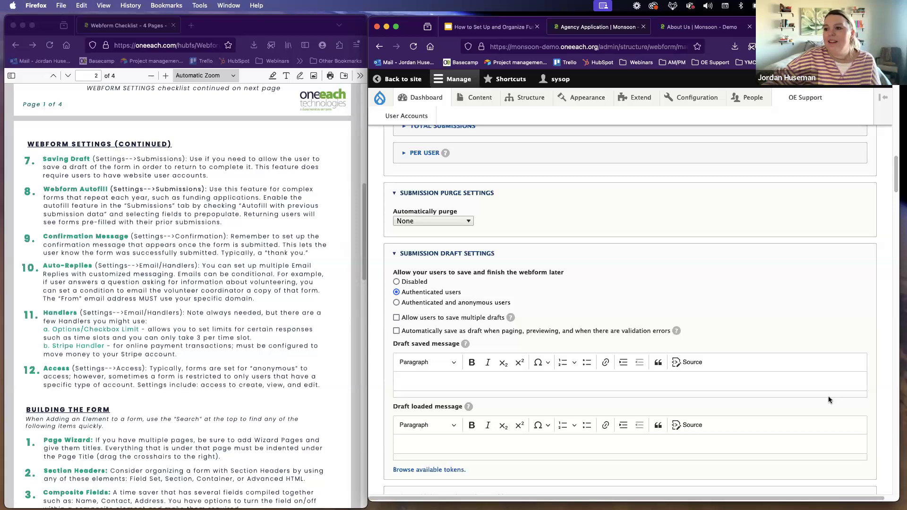
# Step: For the checklist's "Webform Autofill" item, examine the autofill option, its message and the list of autofill elements
pyautogui.scroll(-5, 551, 374)
pyautogui.scroll(-2, 548, 374)
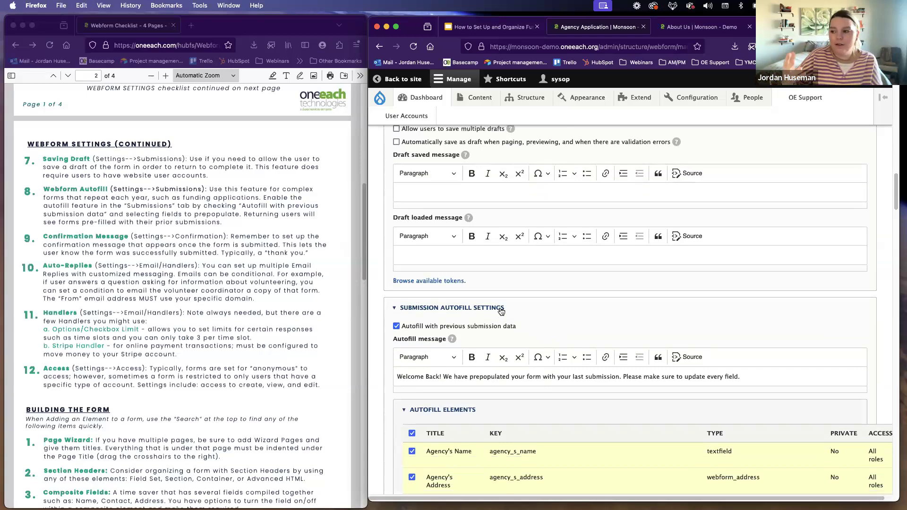
pyautogui.scroll(-4, 500, 312)
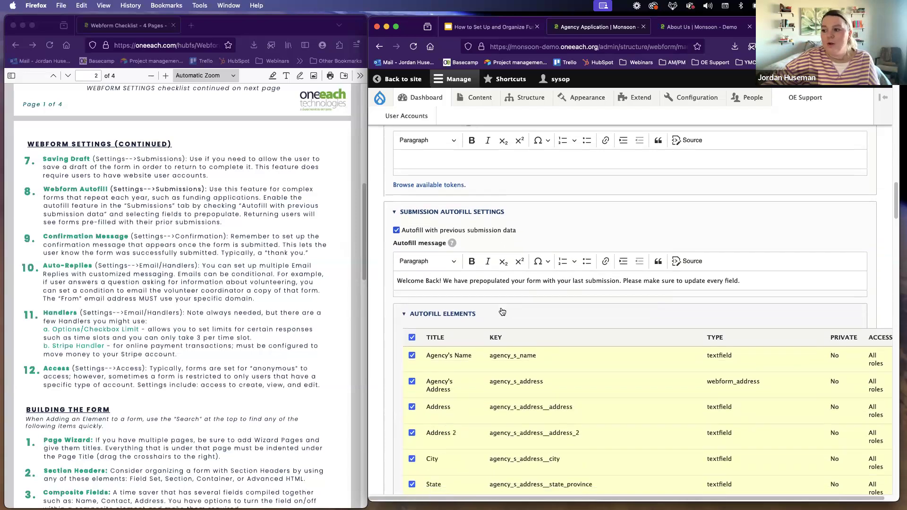
pyautogui.scroll(-3, 496, 314)
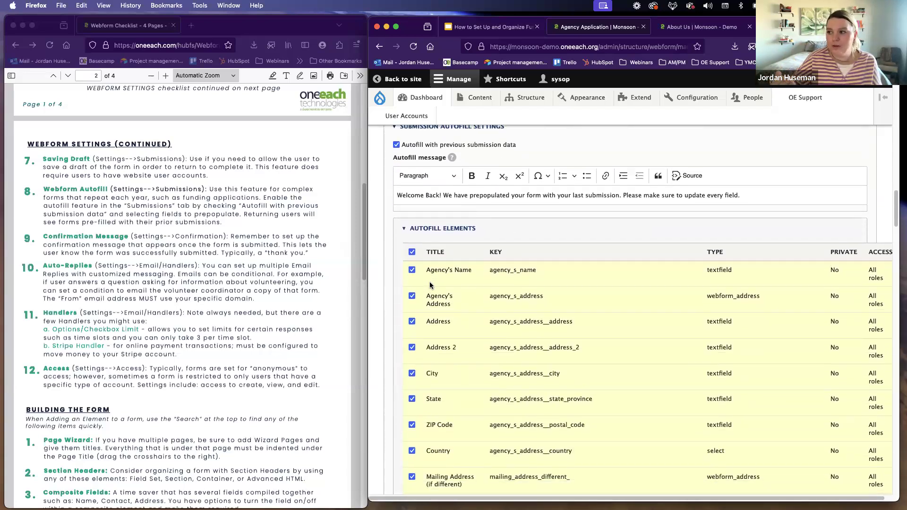
pyautogui.scroll(1, 451, 259)
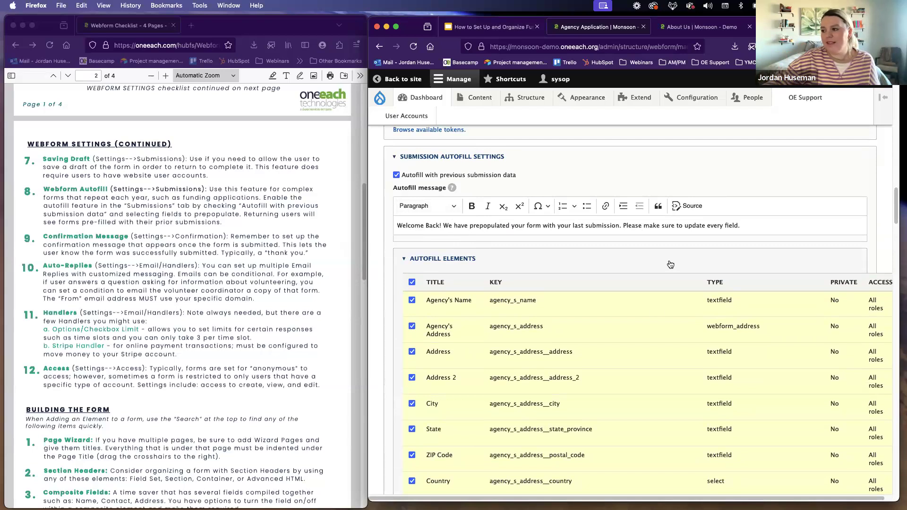
pyautogui.click(420, 261)
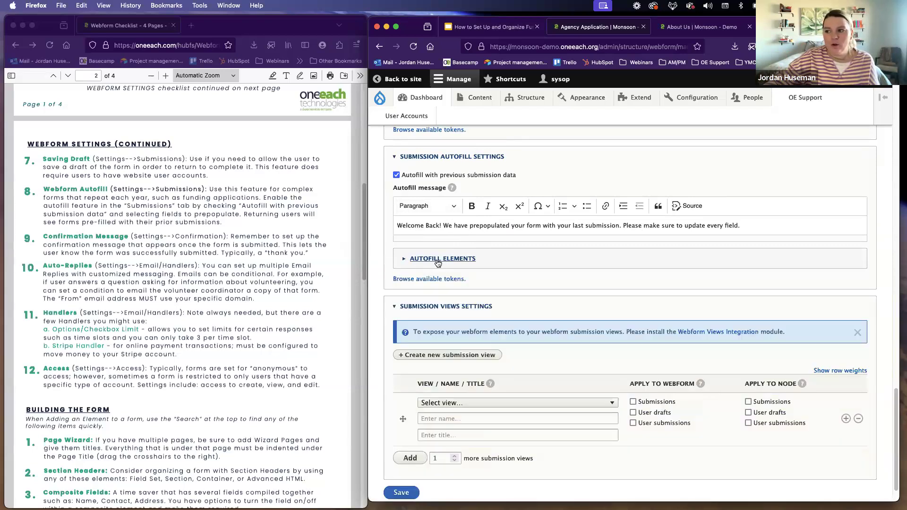
pyautogui.click(445, 260)
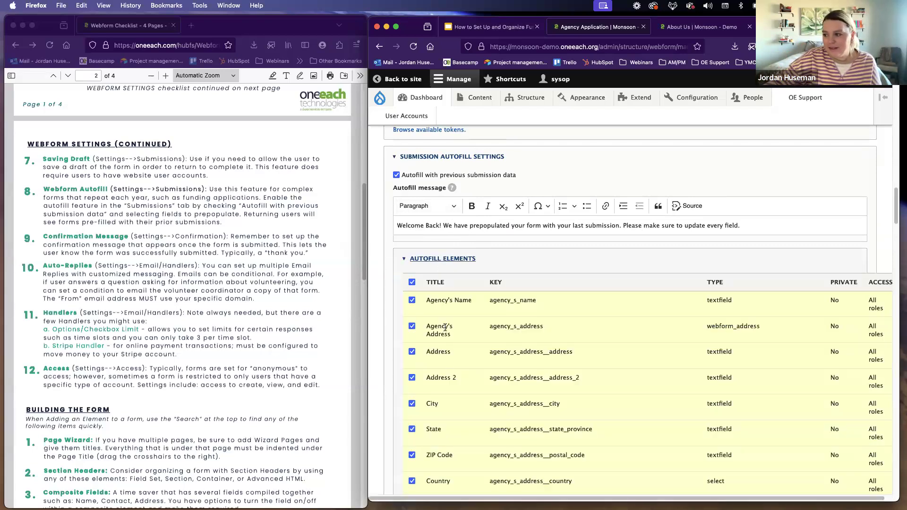
pyautogui.scroll(-3, 445, 307)
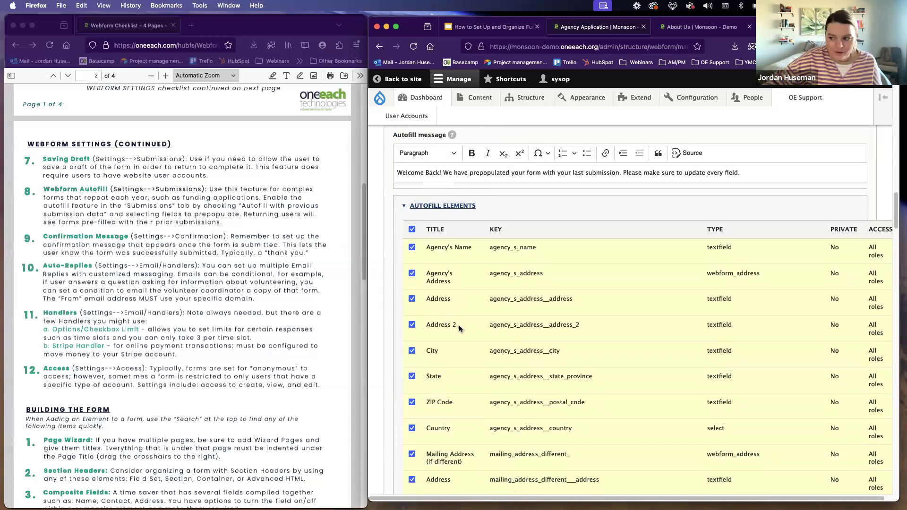
# Step: Try limiting the autofill elements to the agency's name and address plus the mailing address's State and ZIP Code, and reselect all elements
pyautogui.scroll(-1, 459, 327)
pyautogui.click(411, 222)
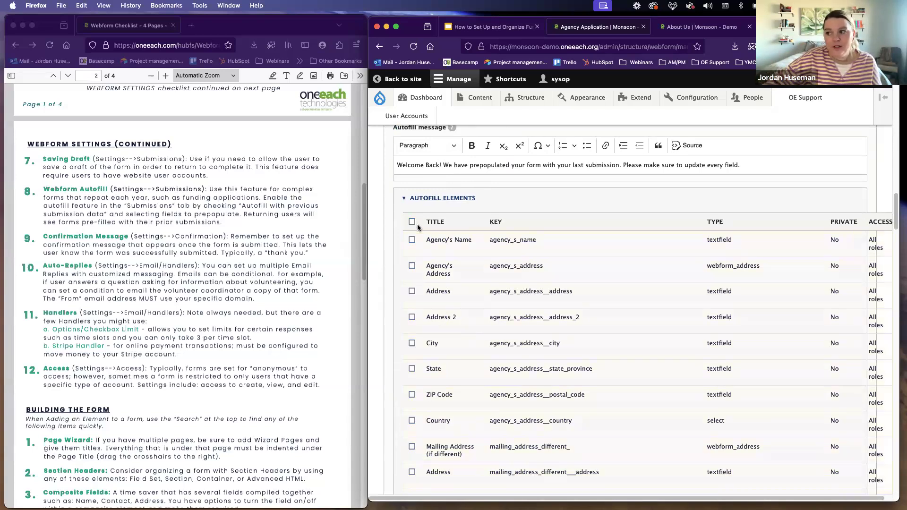
pyautogui.click(412, 240)
pyautogui.click(412, 266)
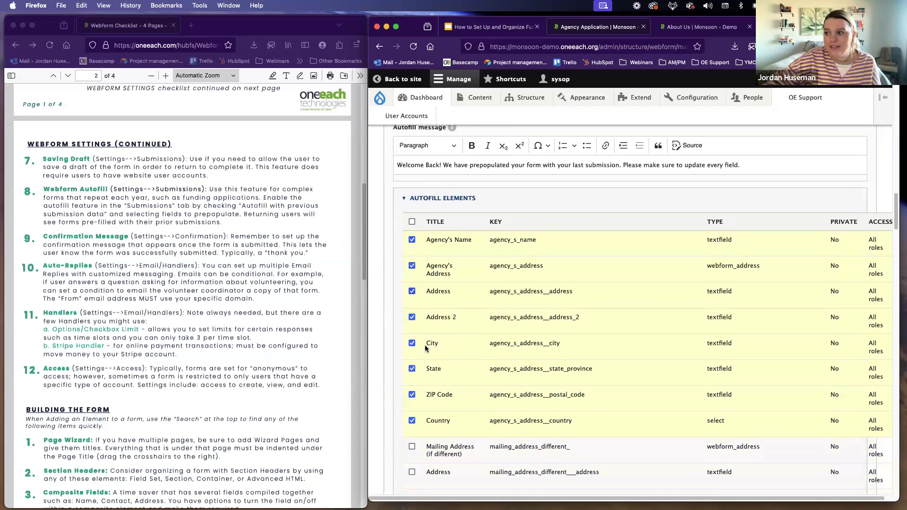
pyautogui.scroll(-1, 426, 345)
pyautogui.scroll(-5, 426, 345)
pyautogui.click(412, 316)
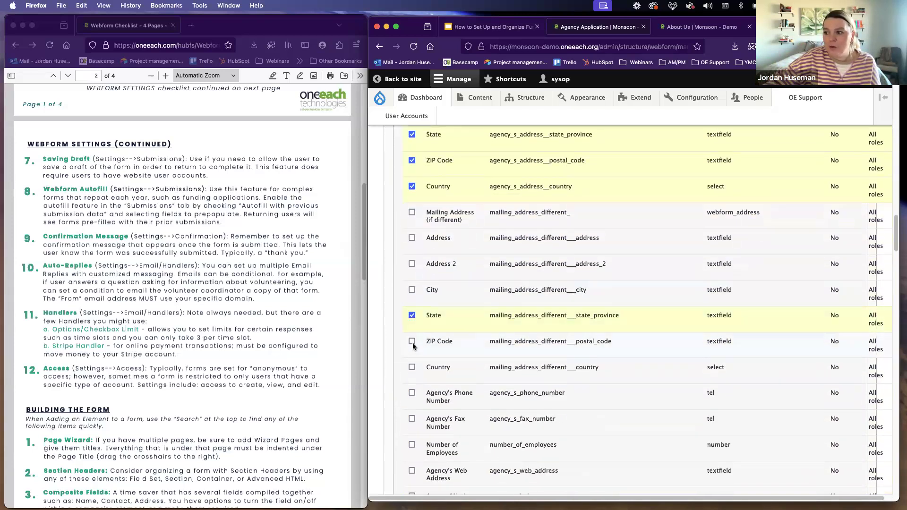
pyautogui.scroll(-10, 412, 338)
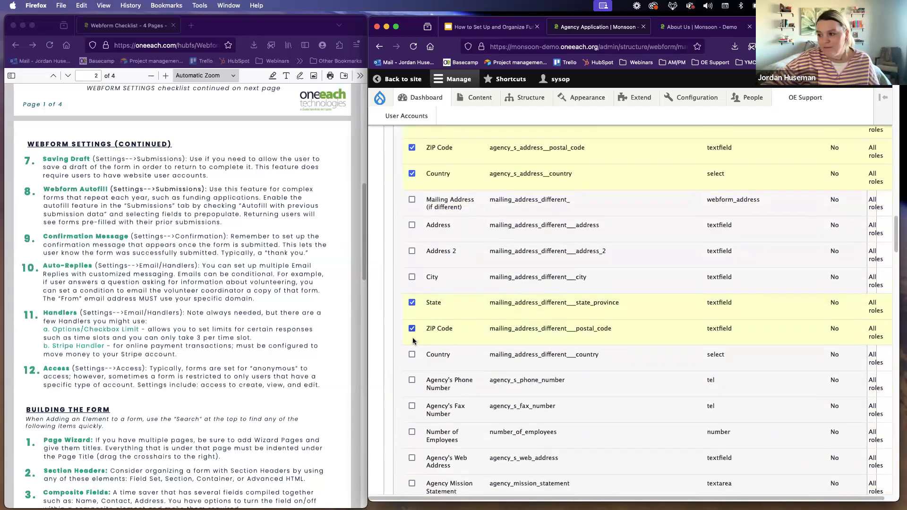
pyautogui.scroll(-15, 415, 338)
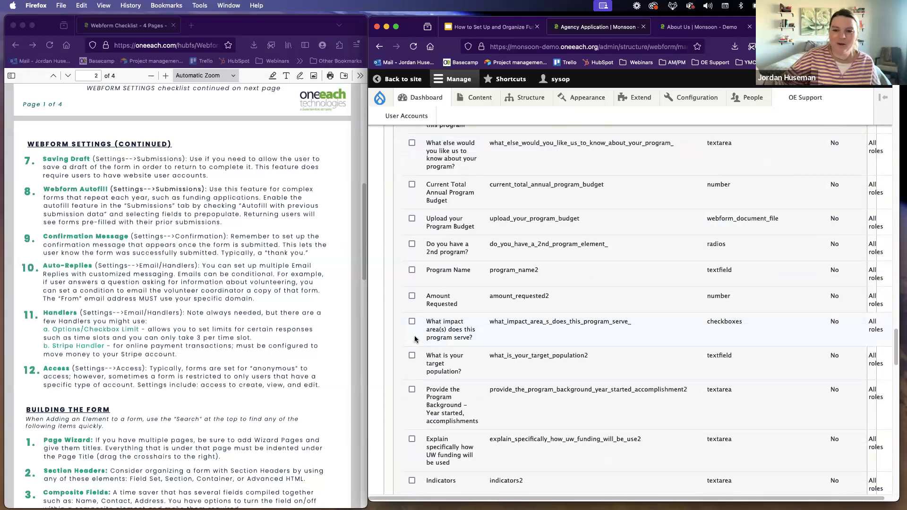
pyautogui.scroll(10, 415, 336)
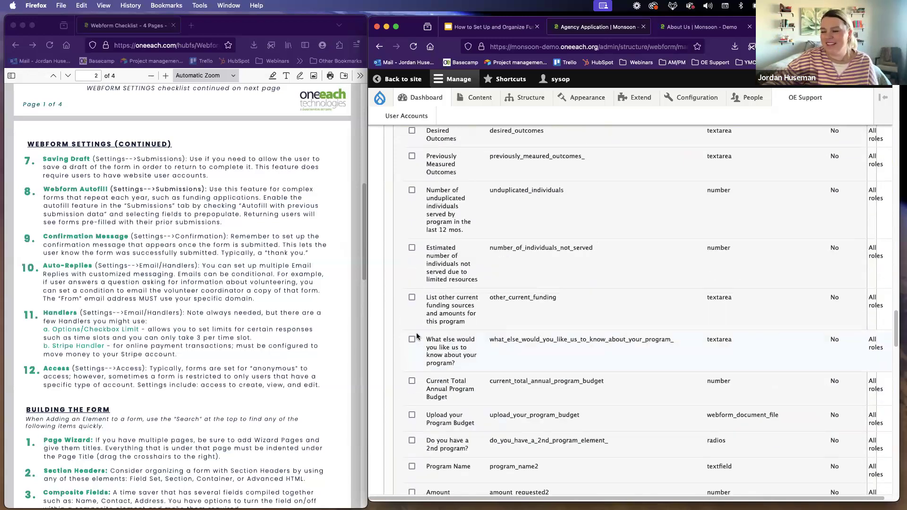
pyautogui.scroll(10, 418, 334)
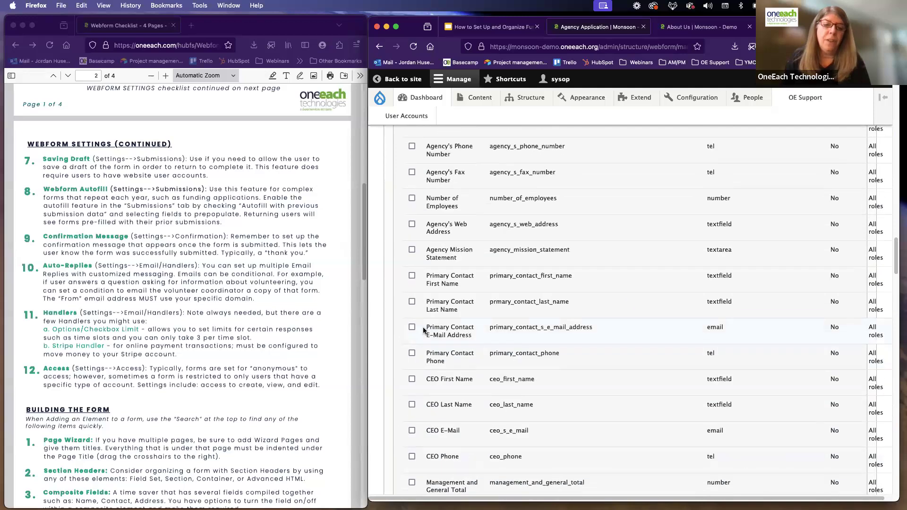
pyautogui.scroll(8, 424, 329)
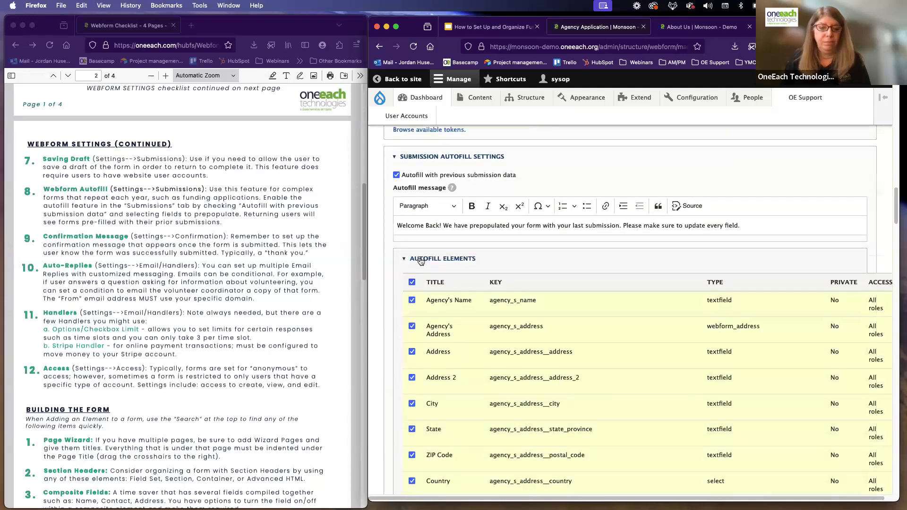
# Step: Collapse the autofill elements list and open the webform's confirmation settings
pyautogui.click(424, 261)
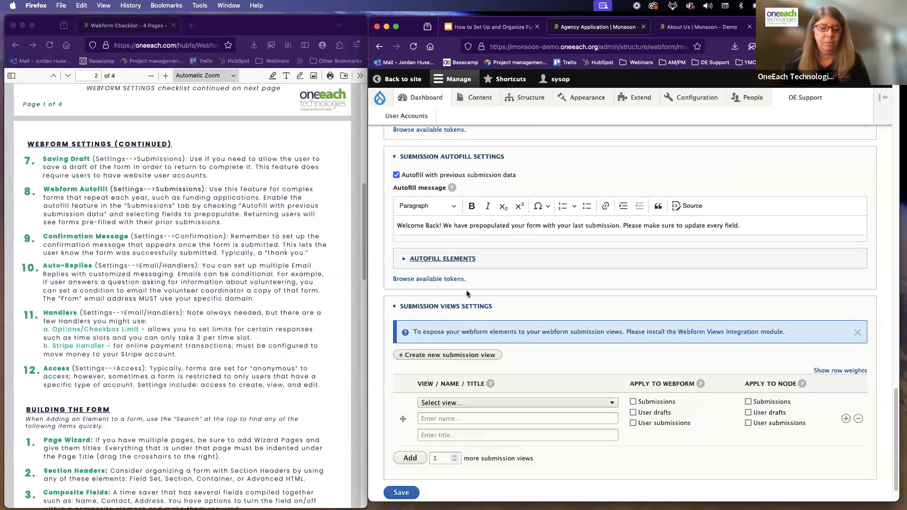
pyautogui.scroll(3, 467, 290)
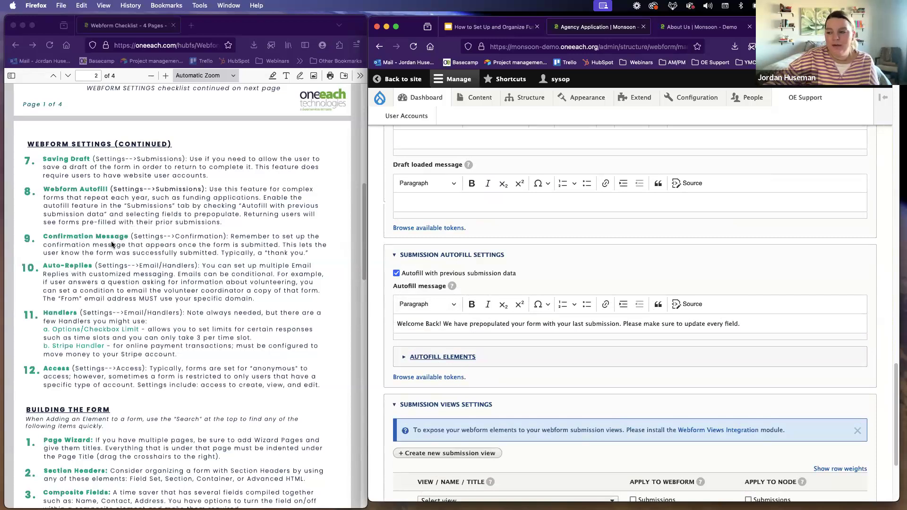
pyautogui.scroll(10, 567, 313)
pyautogui.scroll(8, 568, 308)
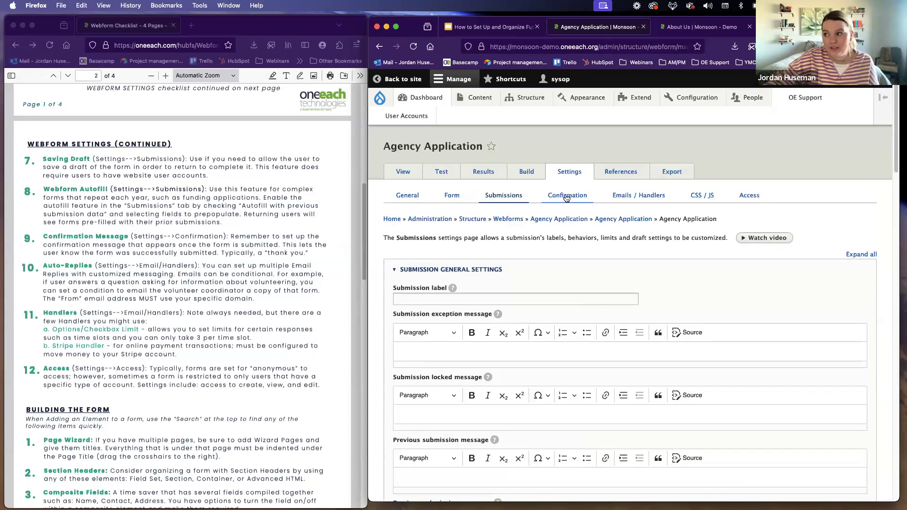
pyautogui.click(567, 197)
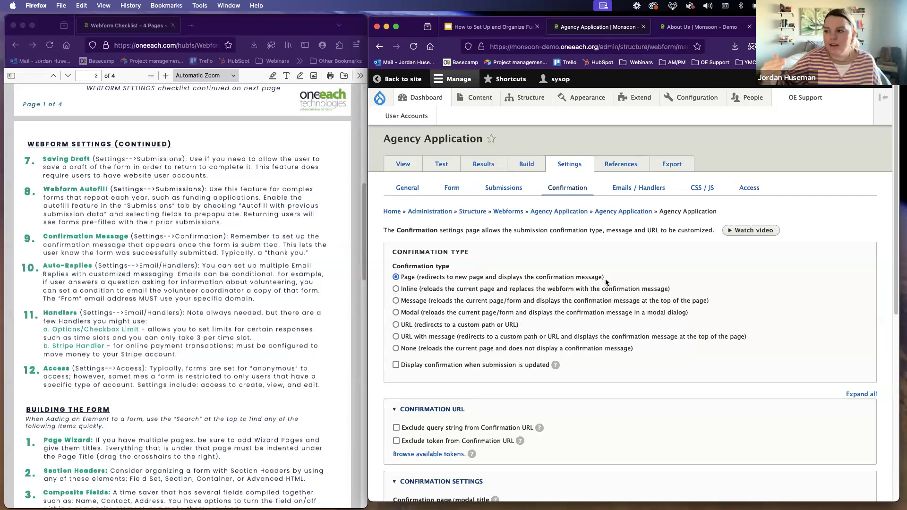
# Step: Review the confirmation type, URL and page title settings, and place the cursor in the confirmation message field
pyautogui.scroll(-3, 524, 292)
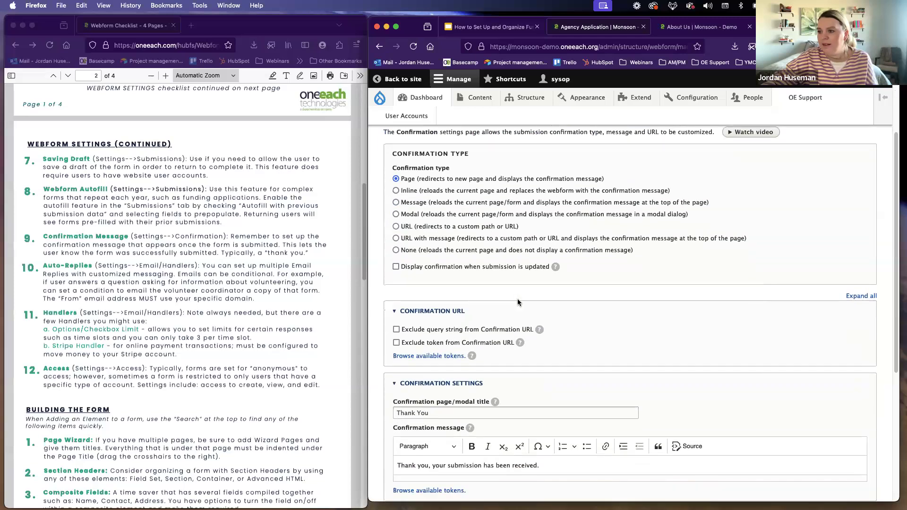
pyautogui.scroll(-3, 515, 296)
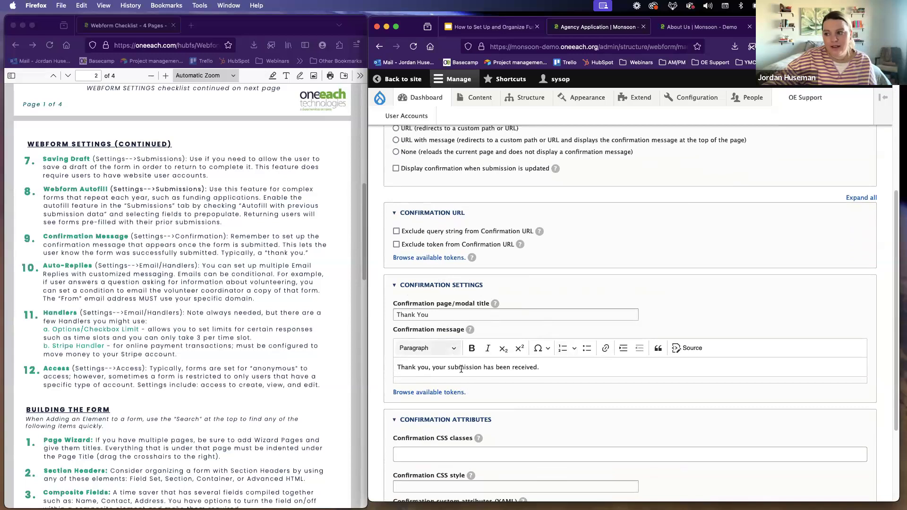
pyautogui.click(575, 368)
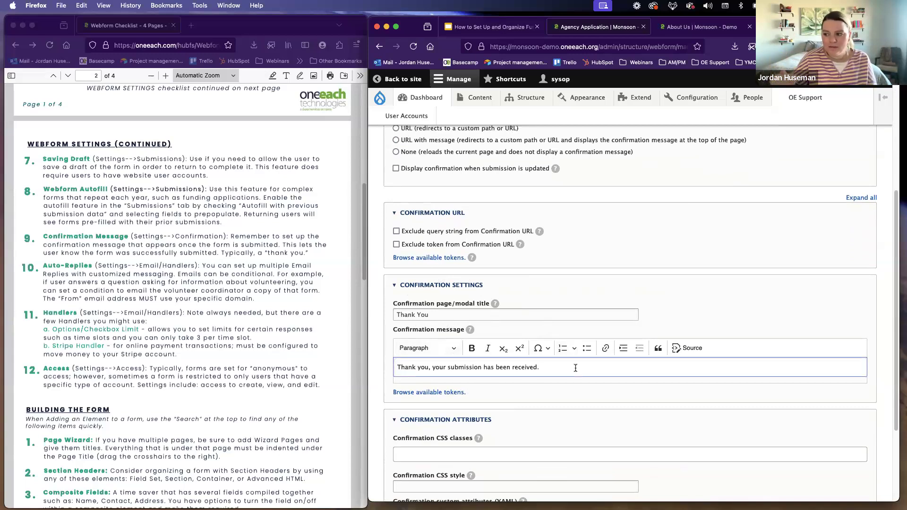
# Step: Try adding blank lines below the confirmation message text, and remove them again
pyautogui.press('Return')
pyautogui.press('Return')
pyautogui.press('Return')
pyautogui.press('Return')
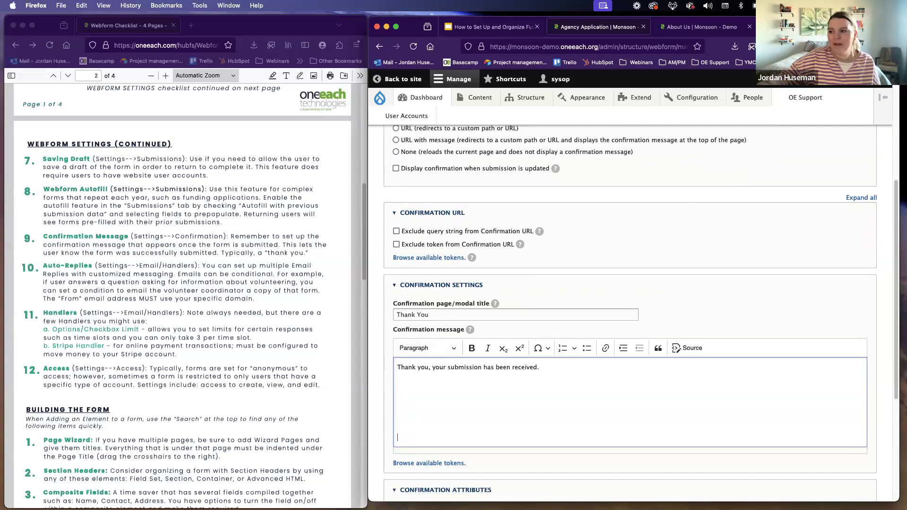
pyautogui.press('BackSpace')
pyautogui.press('BackSpace')
pyautogui.press('BackSpace')
pyautogui.press('BackSpace')
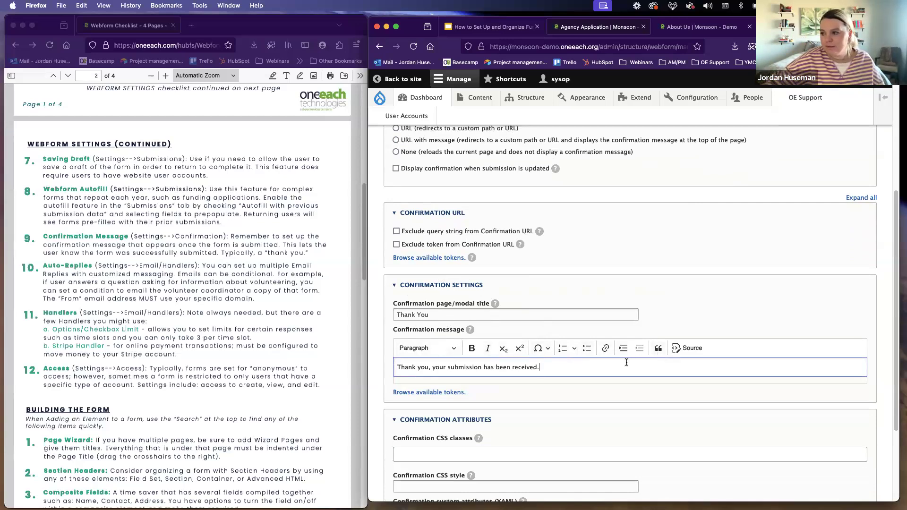
# Step: Open the Agency Application webform's emails and handlers settings and review the listed email handlers
pyautogui.scroll(3, 608, 363)
pyautogui.scroll(2, 607, 362)
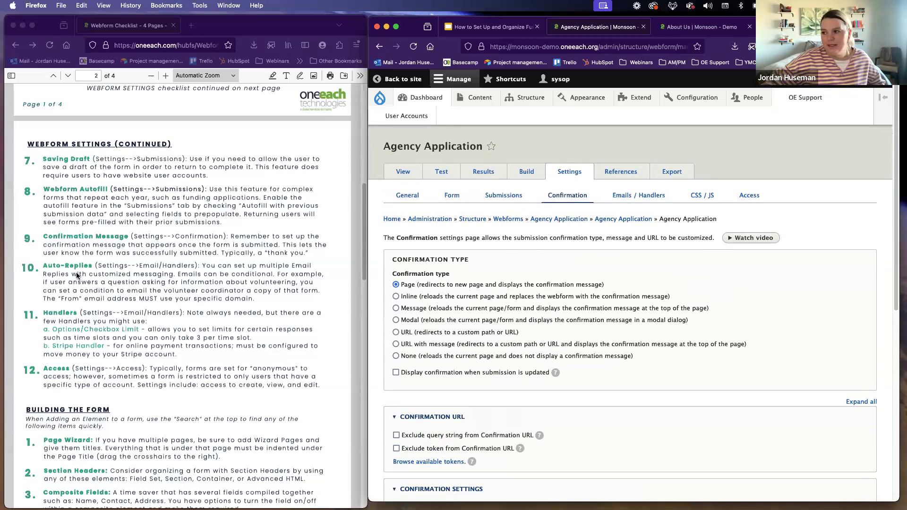
pyautogui.click(636, 201)
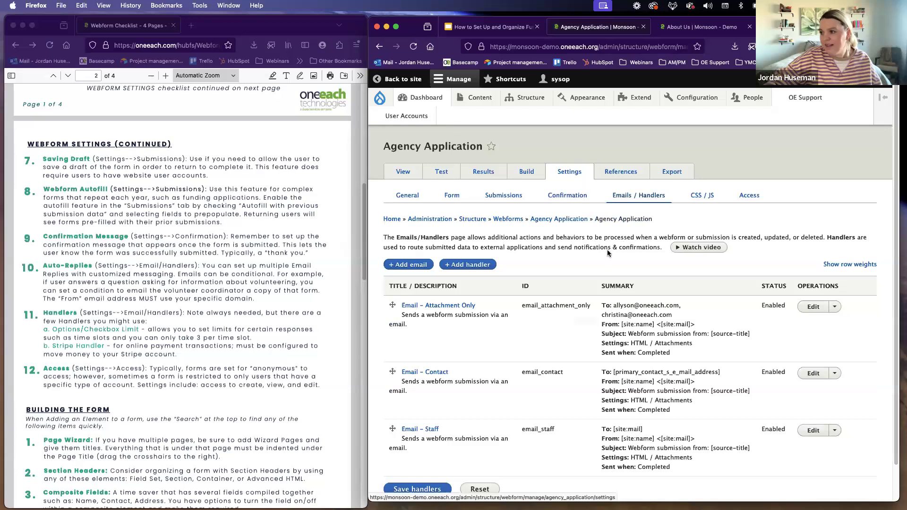
pyautogui.scroll(-2, 608, 253)
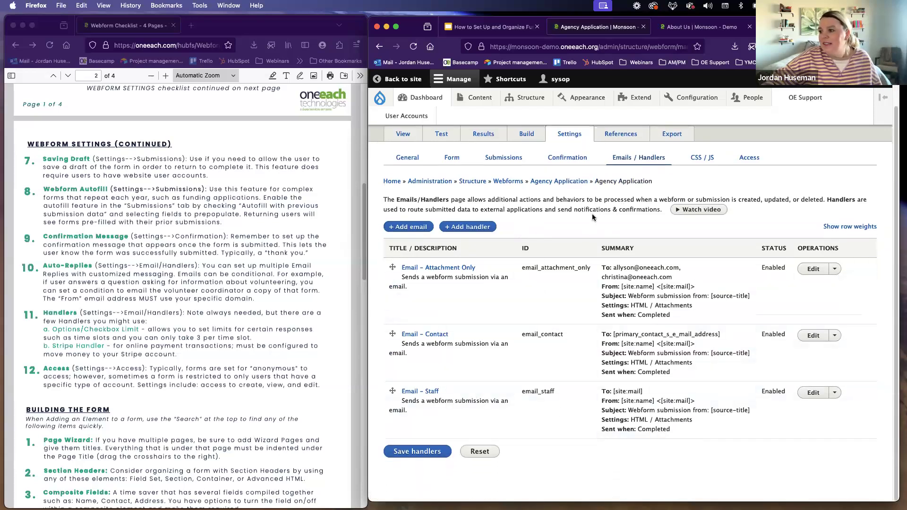
# Step: Switch to the About Us browser tab, go to the site's webforms list and open the Contact form
pyautogui.moveTo(528, 109)
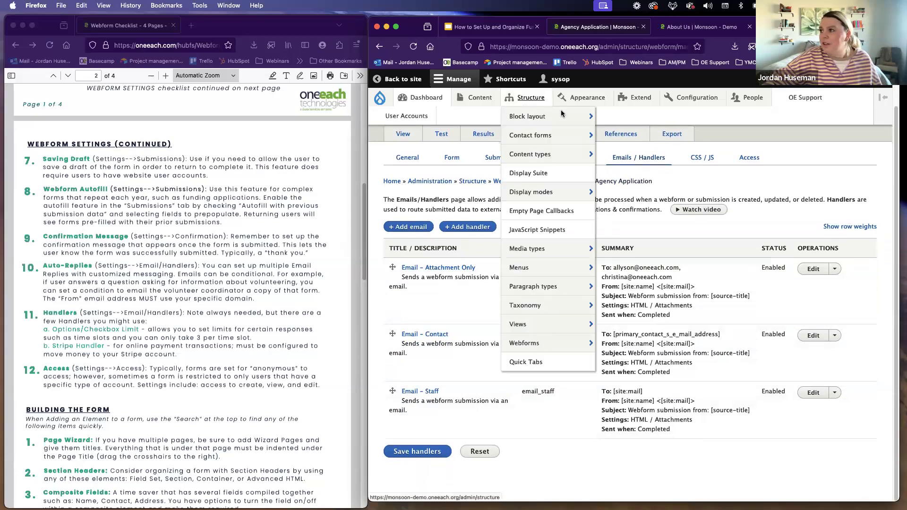
pyautogui.click(703, 27)
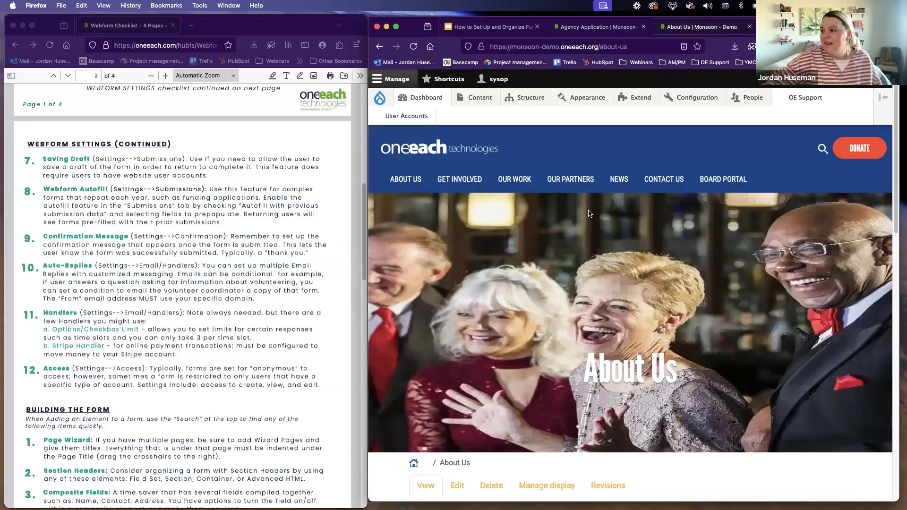
pyautogui.scroll(-5, 589, 214)
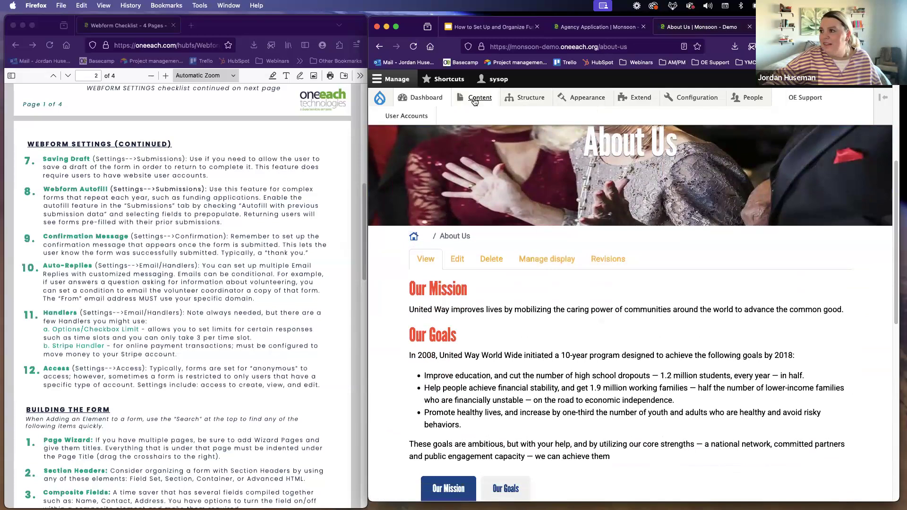
pyautogui.moveTo(527, 98)
pyautogui.click(525, 340)
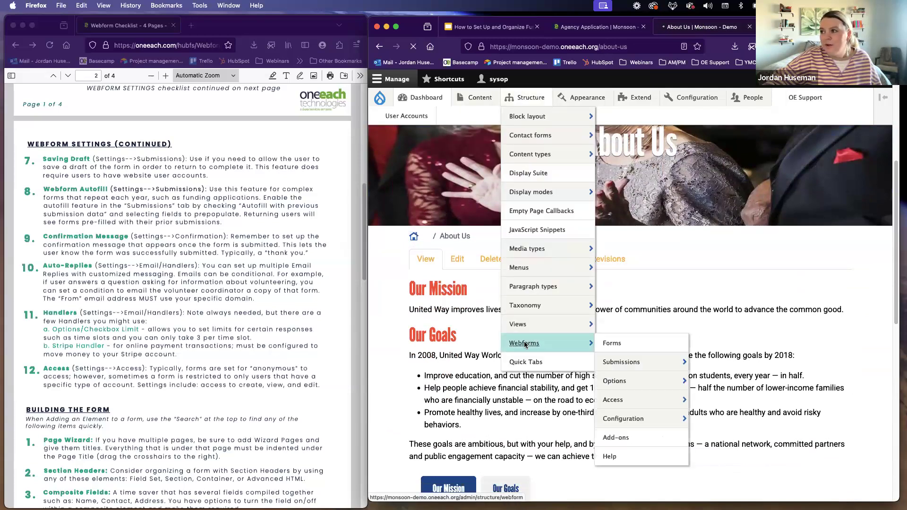
pyautogui.scroll(-3, 474, 330)
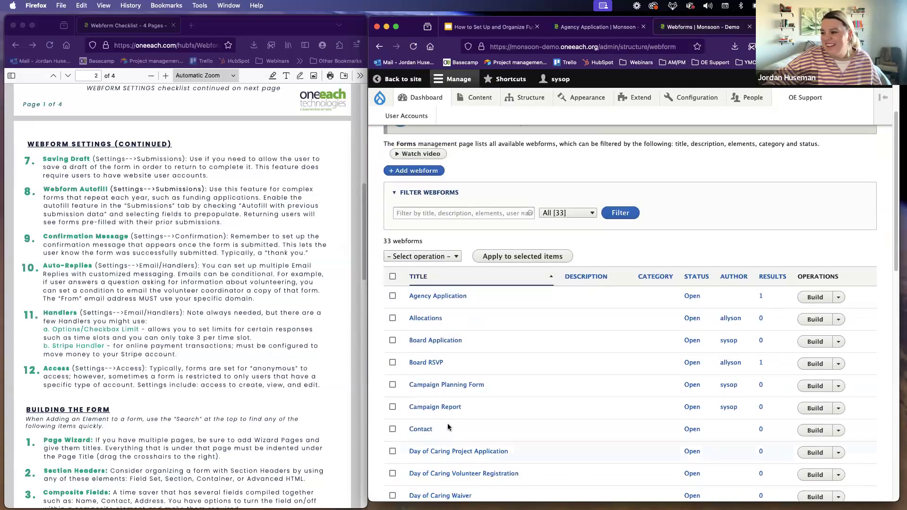
pyautogui.scroll(-3, 450, 416)
pyautogui.click(420, 325)
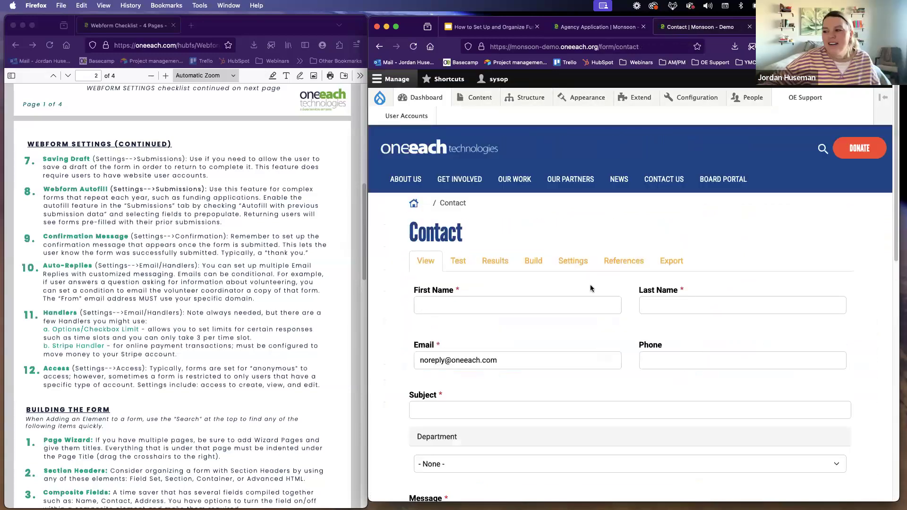
# Step: Select Option 1 as the Department on the Contact form
pyautogui.scroll(-3, 511, 326)
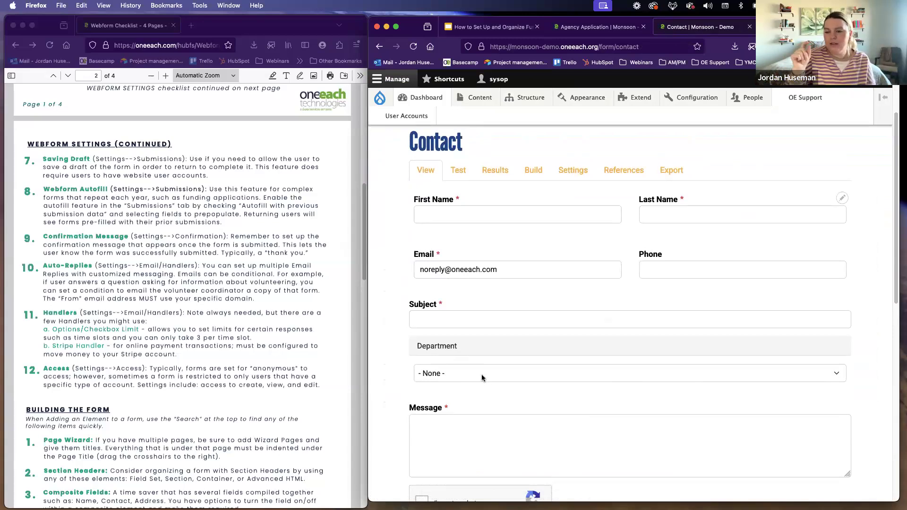
pyautogui.click(481, 374)
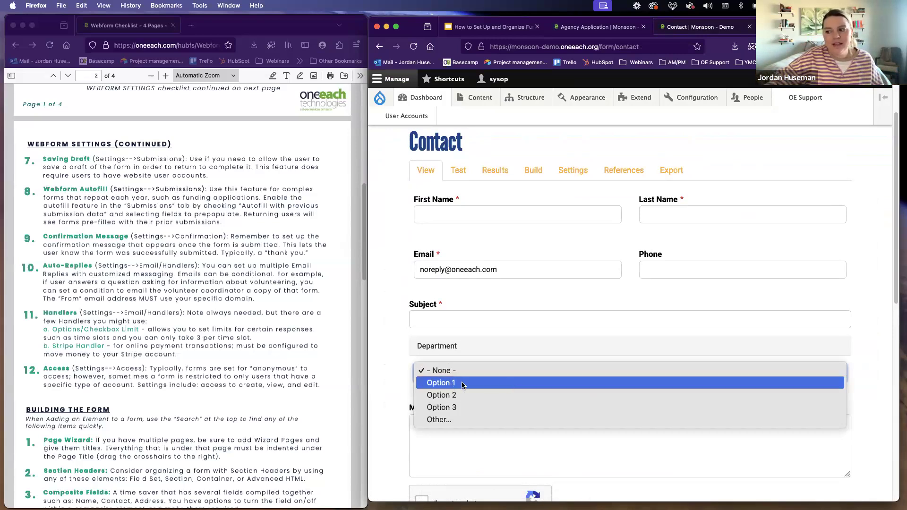
pyautogui.click(466, 383)
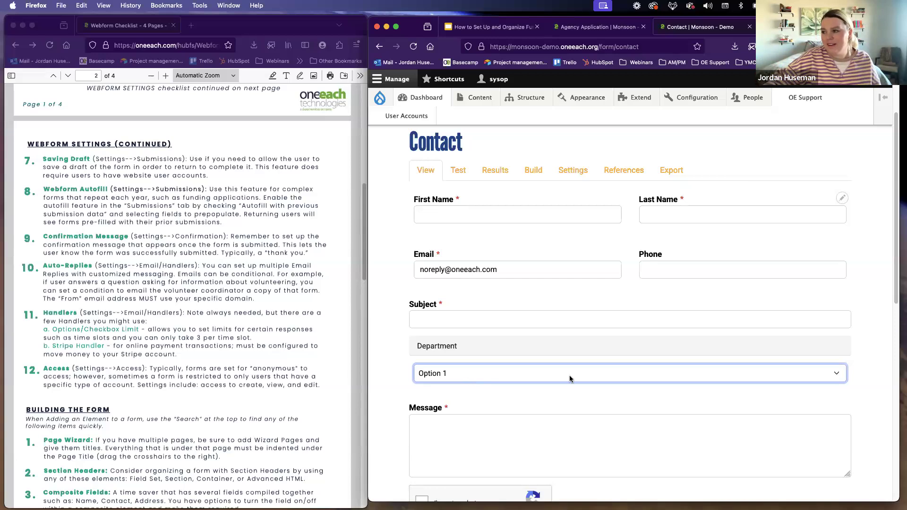
# Step: Open the Contact webform's emails and handlers settings and start adding a new email handler
pyautogui.click(573, 174)
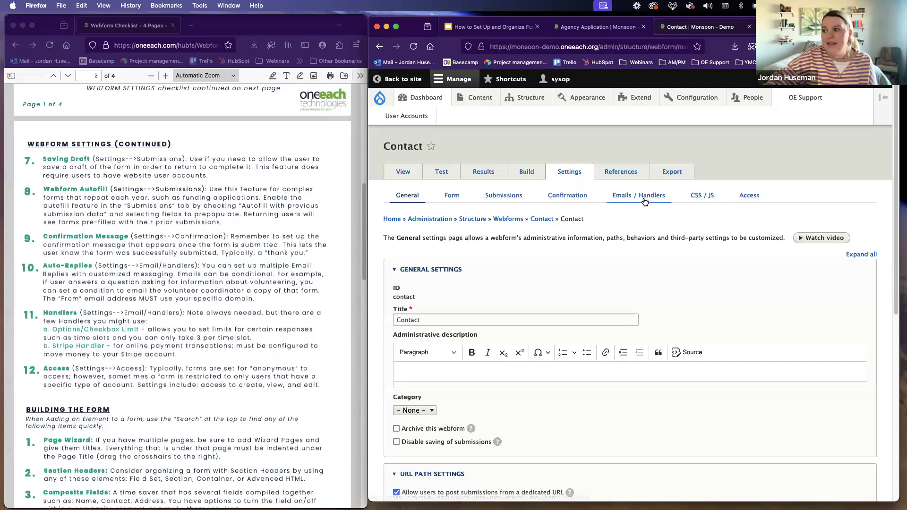
pyautogui.click(645, 202)
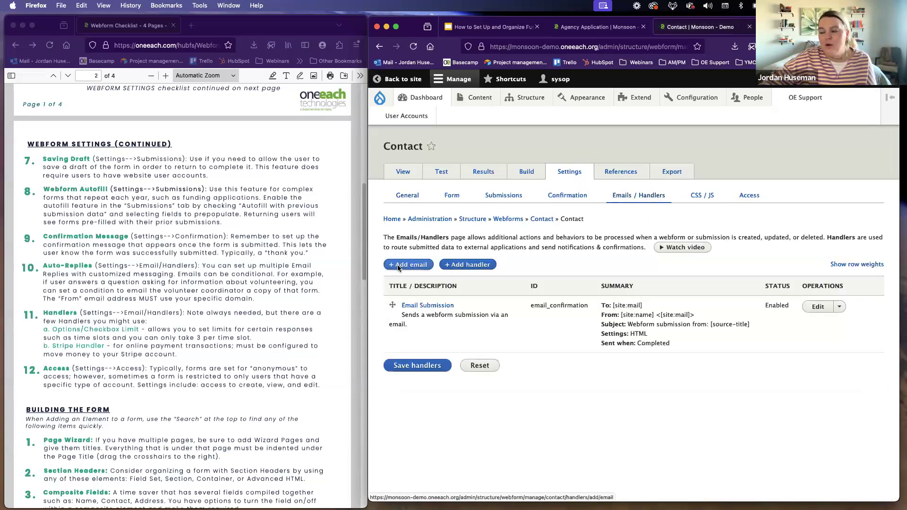
pyautogui.click(412, 266)
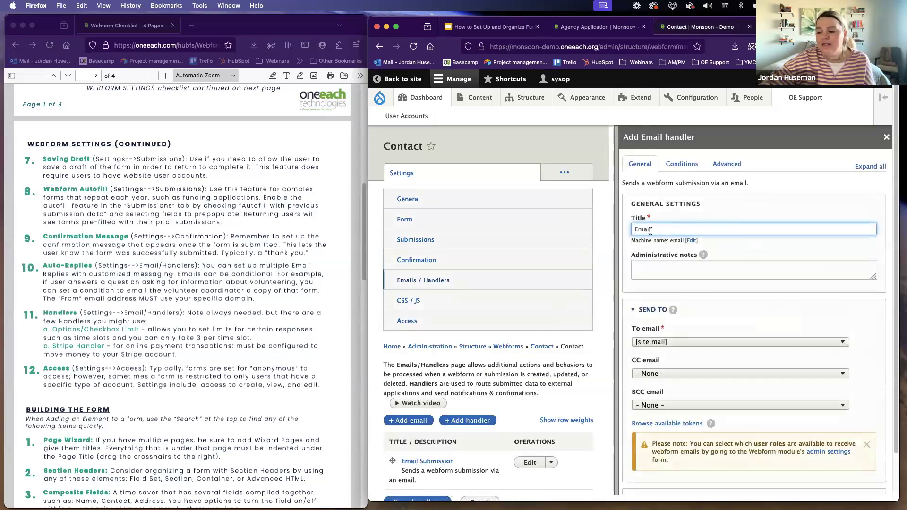
# Step: Try extending the email handler's title with "-Internal Email", and restore it to "Email"
pyautogui.scroll(-2, 442, 365)
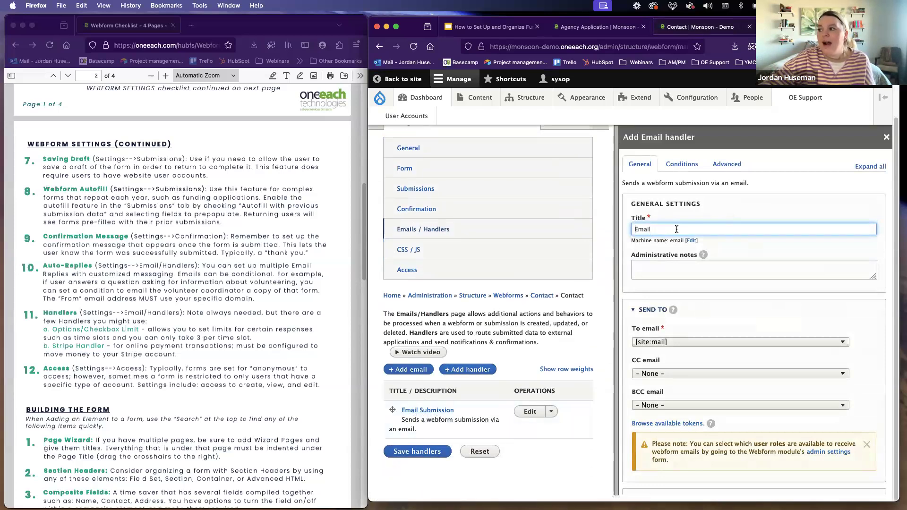
pyautogui.write('-Inter')
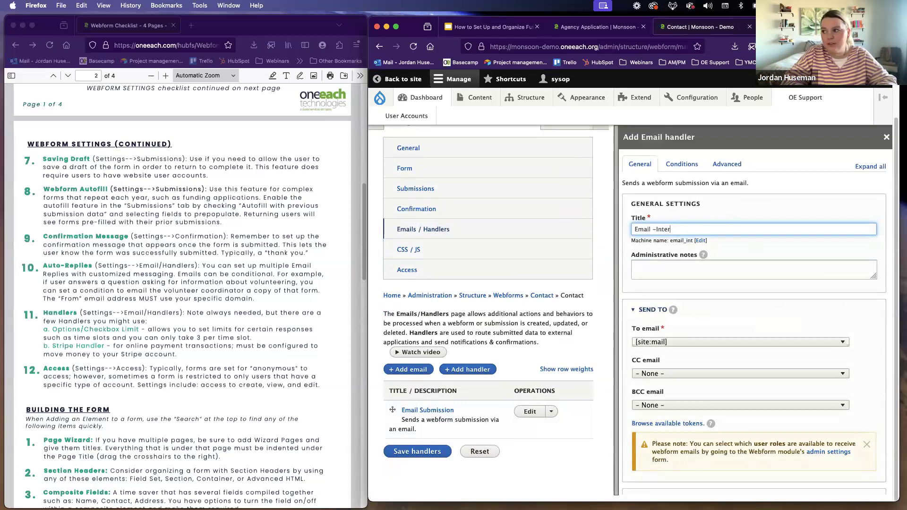
pyautogui.write('nal Form')
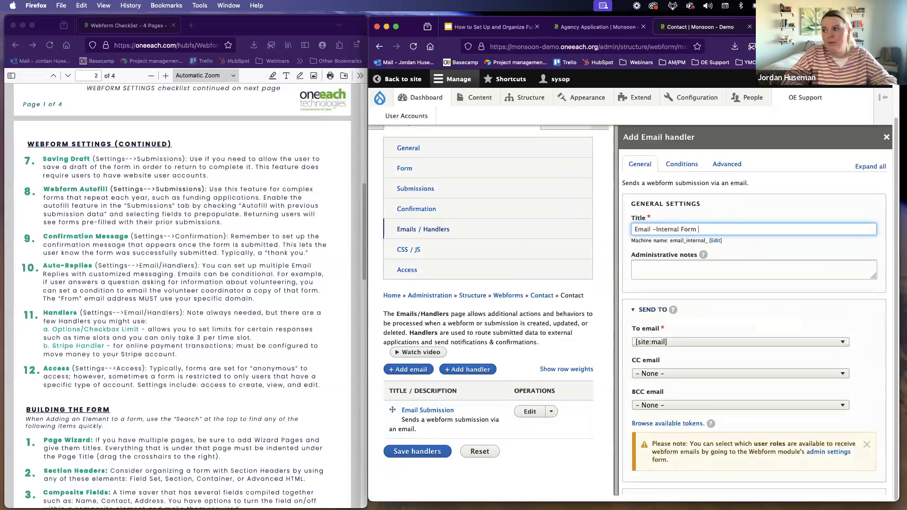
pyautogui.press('BackSpace')
pyautogui.press('BackSpace')
pyautogui.press('BackSpace')
pyautogui.press('BackSpace')
pyautogui.press('BackSpace')
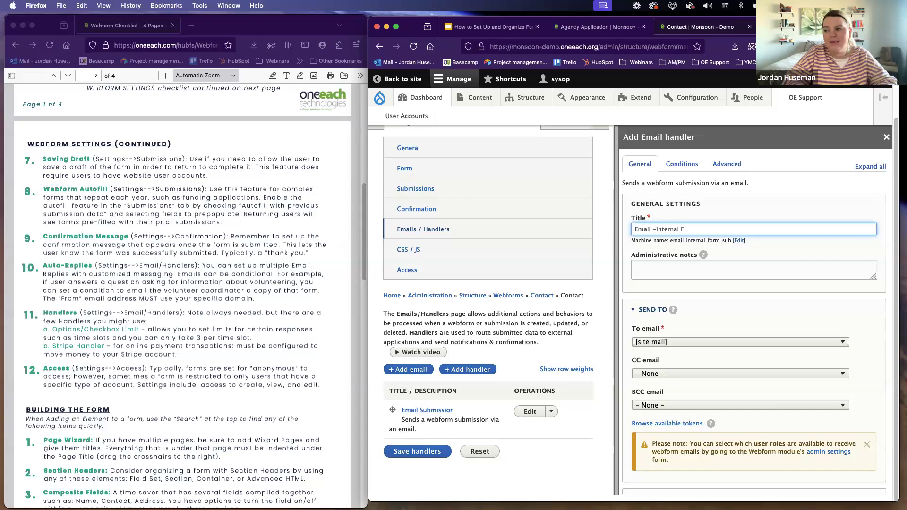
pyautogui.write('Email')
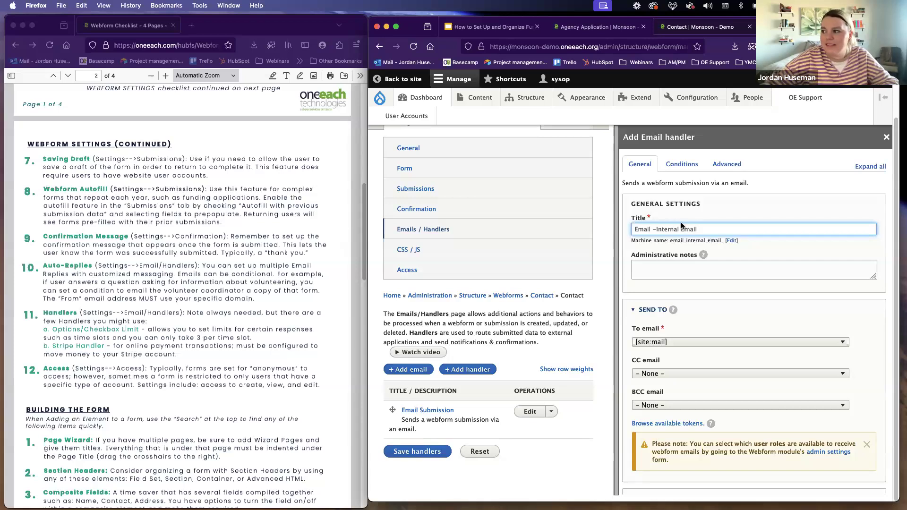
pyautogui.moveTo(680, 229); pyautogui.dragTo(657, 227)
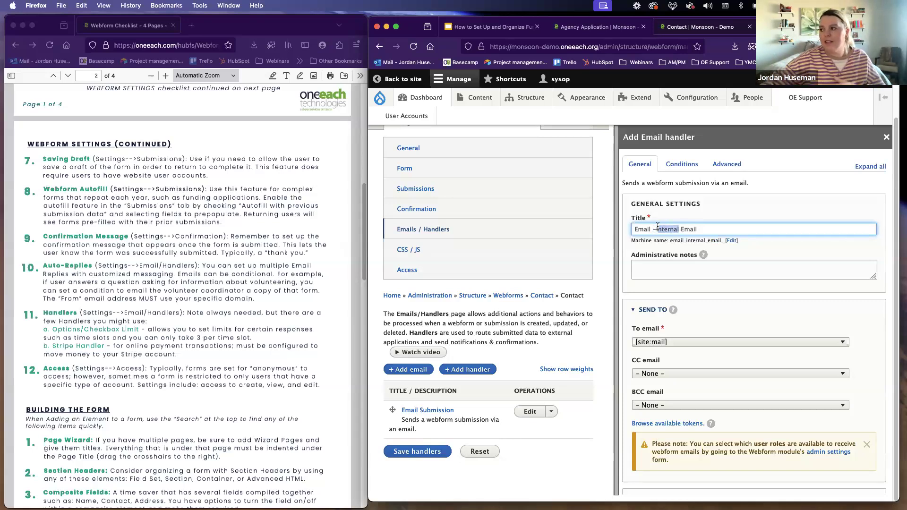
pyautogui.moveTo(703, 229); pyautogui.dragTo(653, 226)
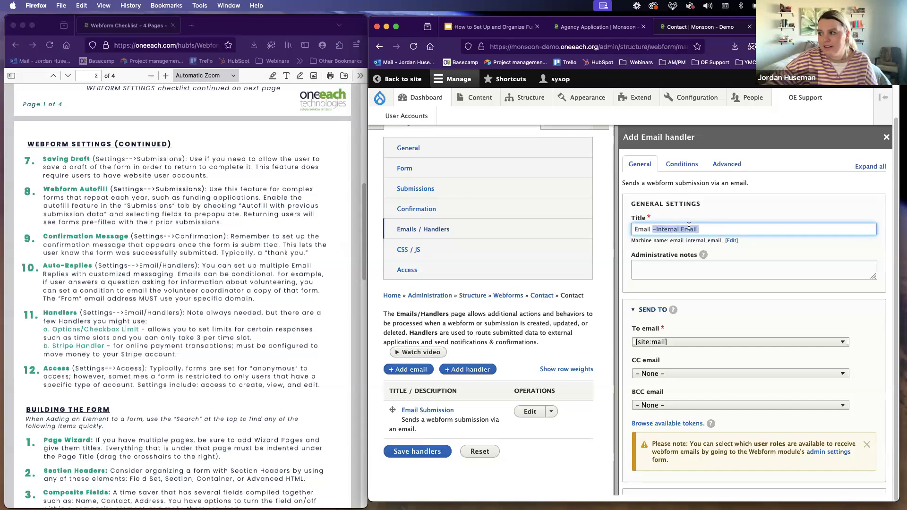
pyautogui.press('BackSpace')
# Step: Set the handler's recipient address to the form's Email (email) element
pyautogui.scroll(-3, 668, 259)
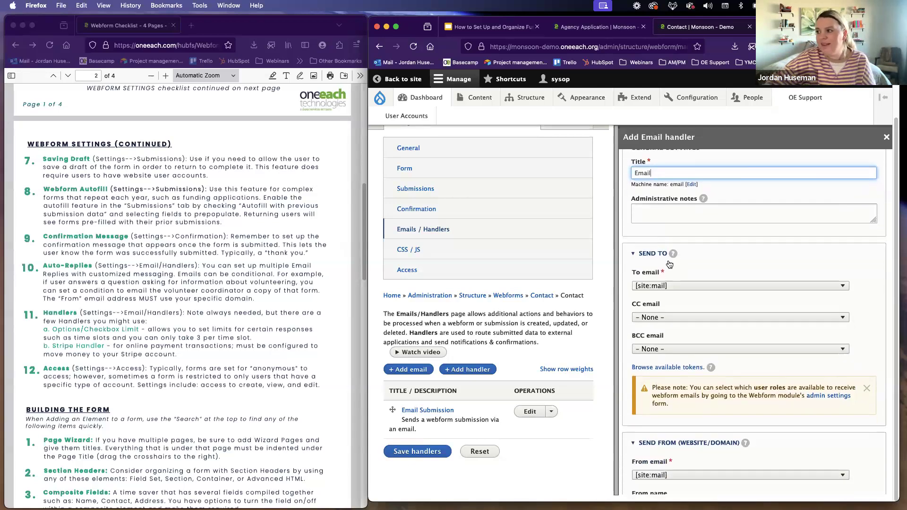
pyautogui.click(668, 260)
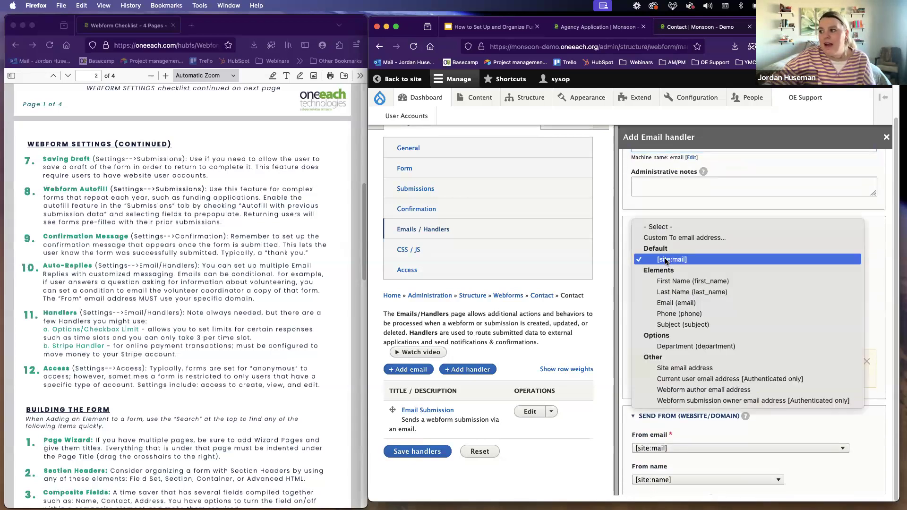
pyautogui.click(855, 245)
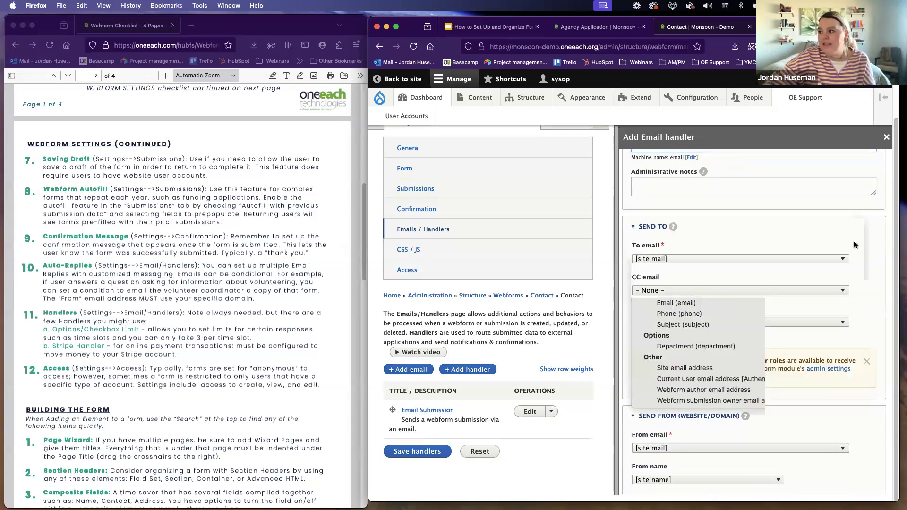
pyautogui.click(657, 263)
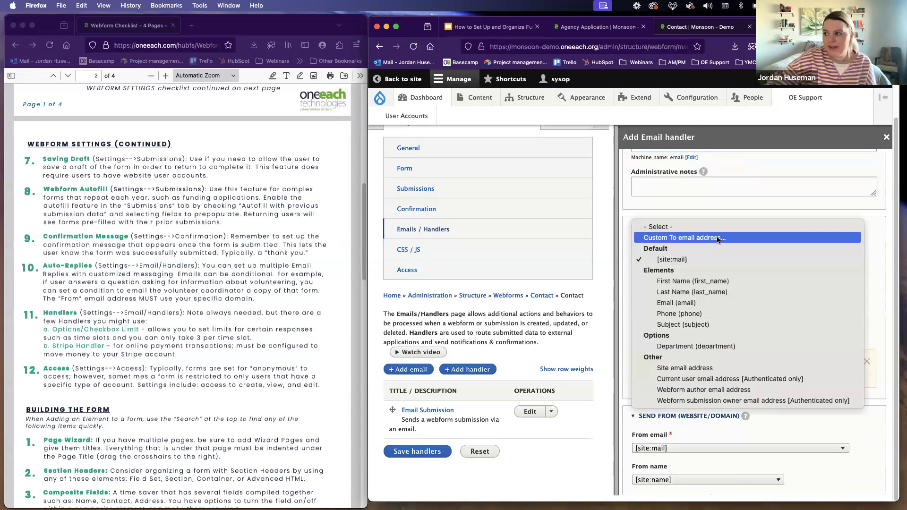
pyautogui.click(690, 305)
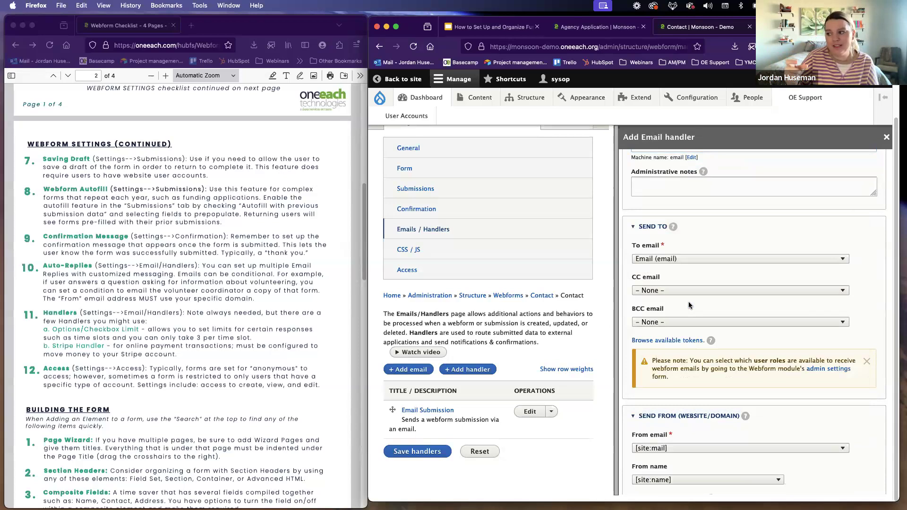
# Step: Set the email handler's conditional logic to Enabled if All of the conditions are met
pyautogui.scroll(5, 687, 308)
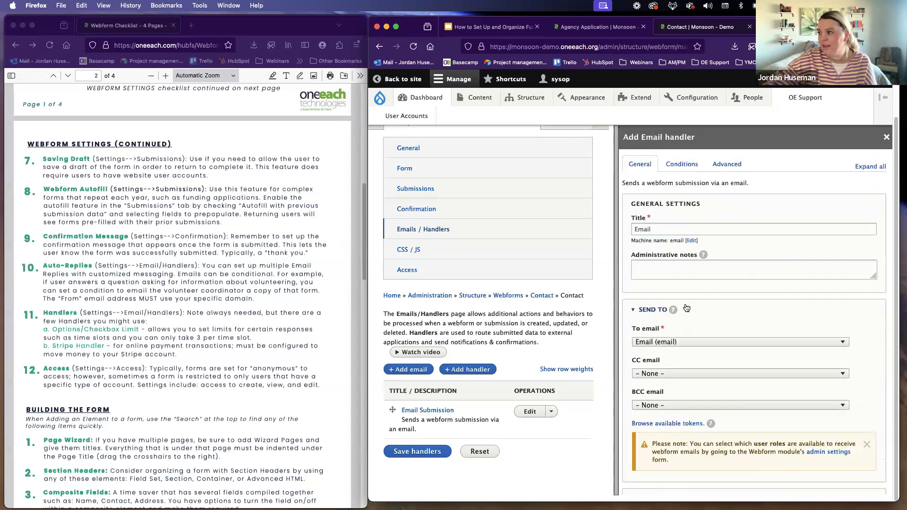
pyautogui.click(684, 169)
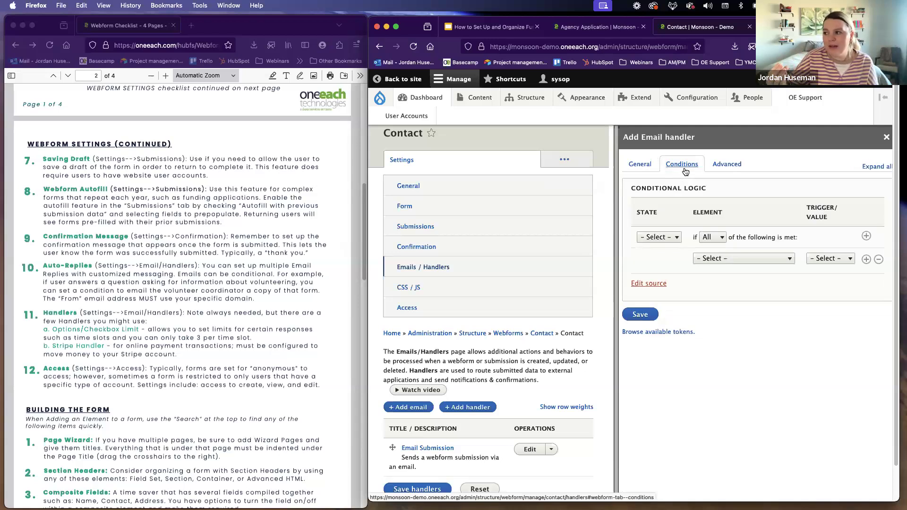
pyautogui.click(666, 242)
pyautogui.click(669, 247)
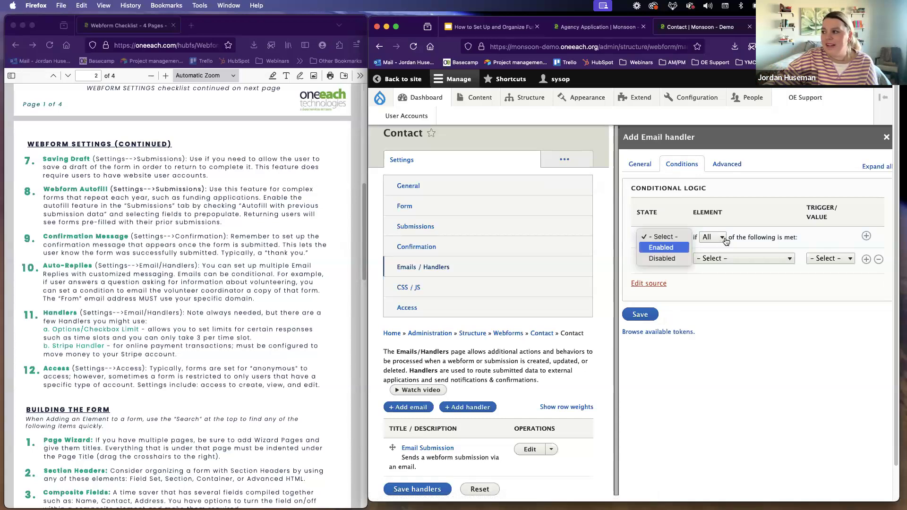
pyautogui.click(716, 241)
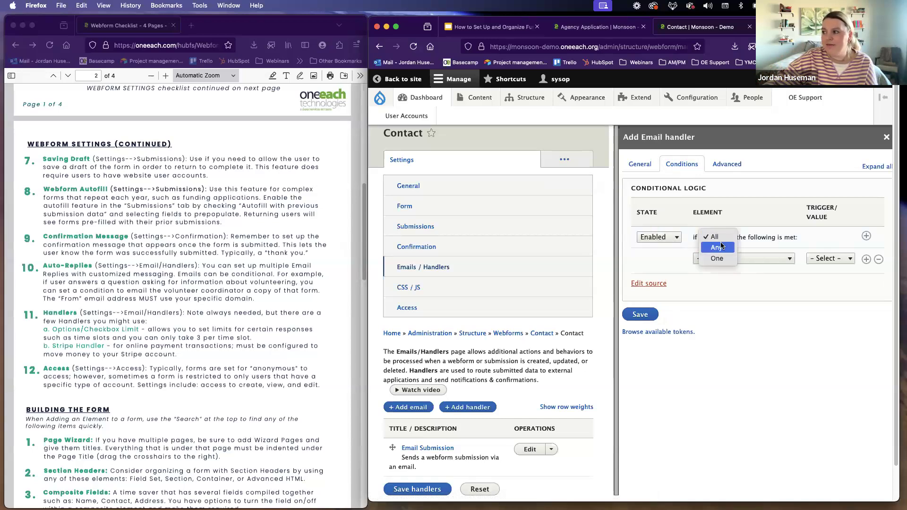
pyautogui.click(744, 262)
# Step: Define the handler's condition as Department [Select] with the trigger Value is and the value Option 1
pyautogui.click(738, 258)
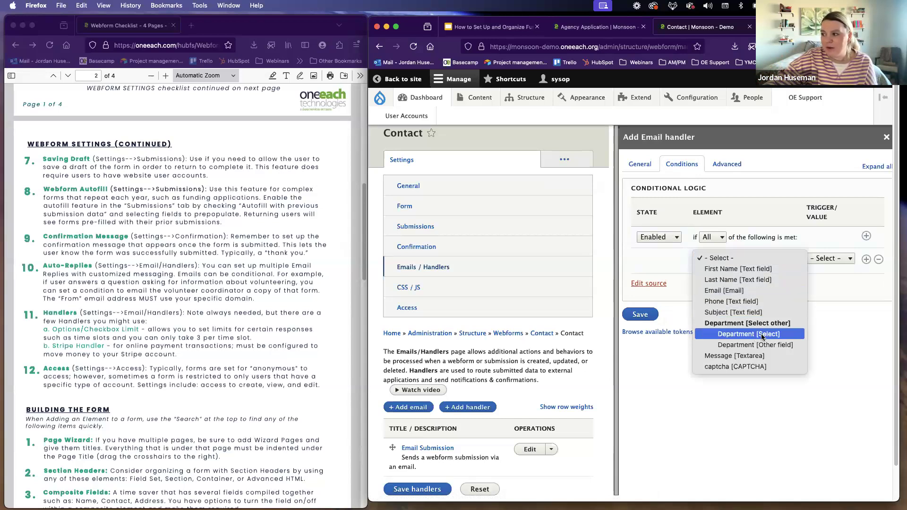
pyautogui.click(739, 340)
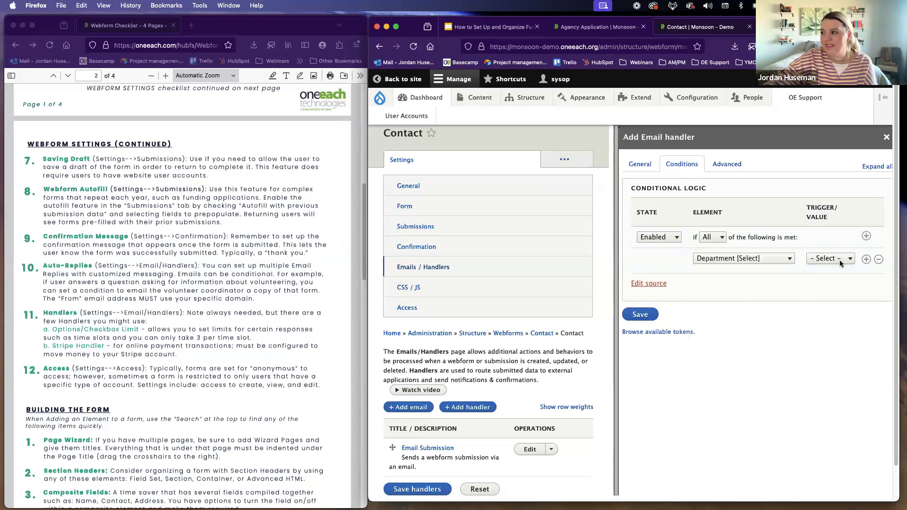
pyautogui.click(840, 260)
pyautogui.click(840, 313)
pyautogui.click(826, 276)
pyautogui.click(825, 290)
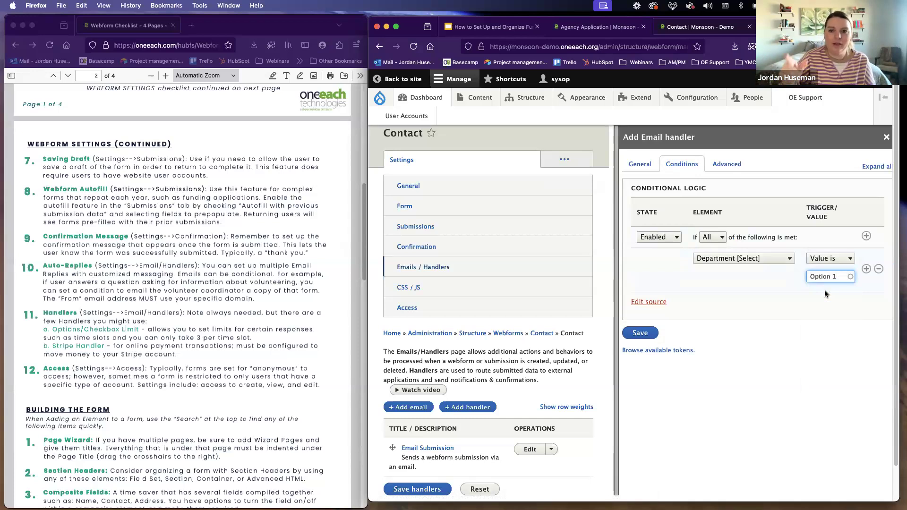
# Step: Review the new email handler's general and message settings, and close the handler without saving
pyautogui.click(643, 165)
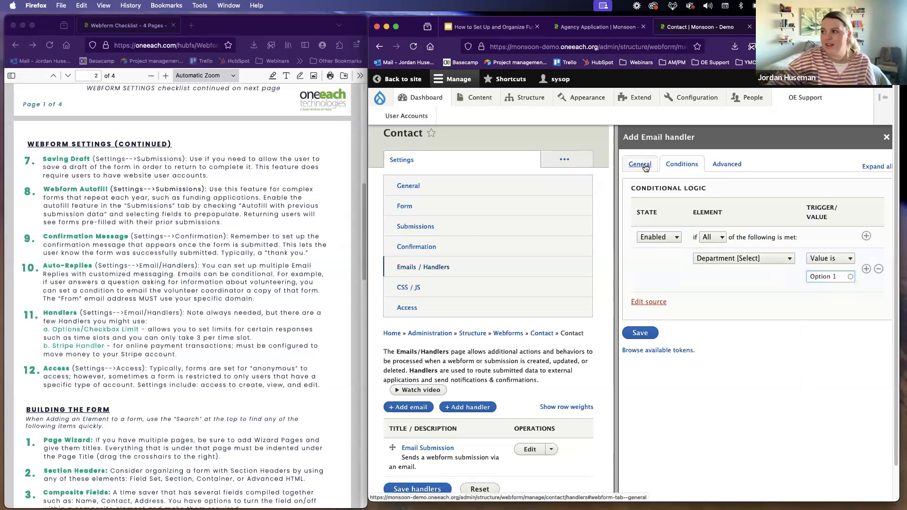
pyautogui.scroll(-10, 770, 312)
pyautogui.scroll(-2, 761, 311)
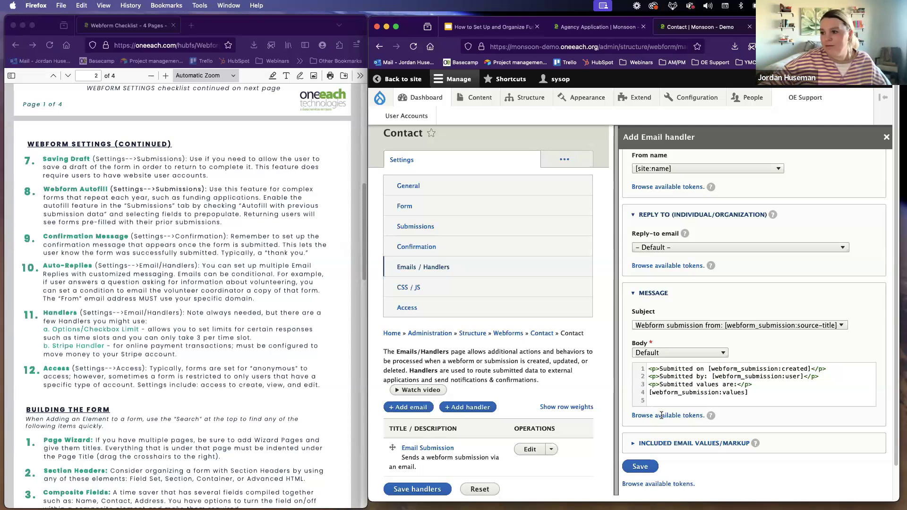
pyautogui.click(887, 138)
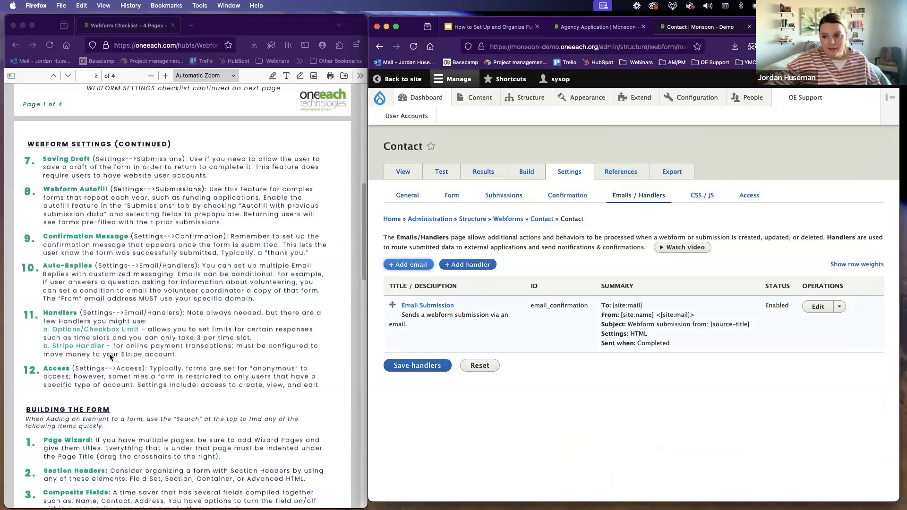
# Step: Highlight the Options/Checkbox Limit and Stripe Handler entries in the webform checklist while reading them
pyautogui.click(58, 330)
pyautogui.moveTo(53, 329); pyautogui.dragTo(144, 330)
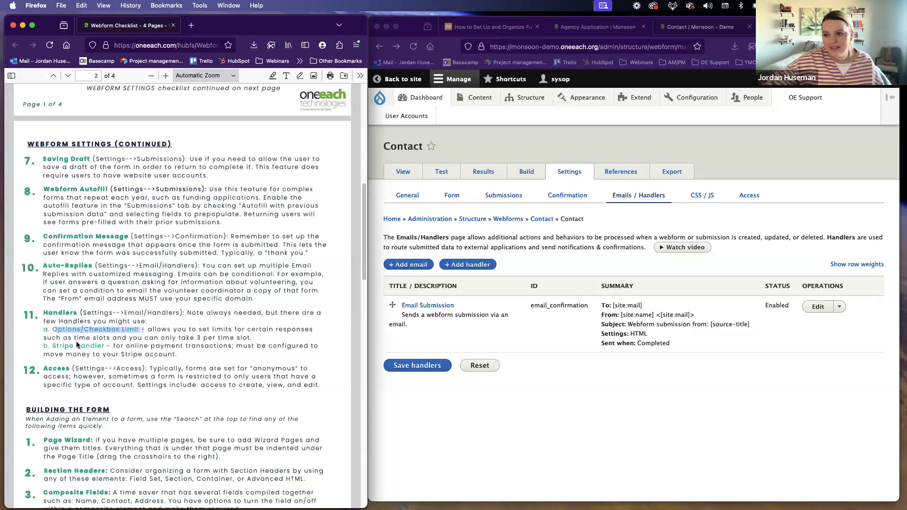
pyautogui.click(52, 347)
pyautogui.moveTo(54, 348); pyautogui.dragTo(105, 349)
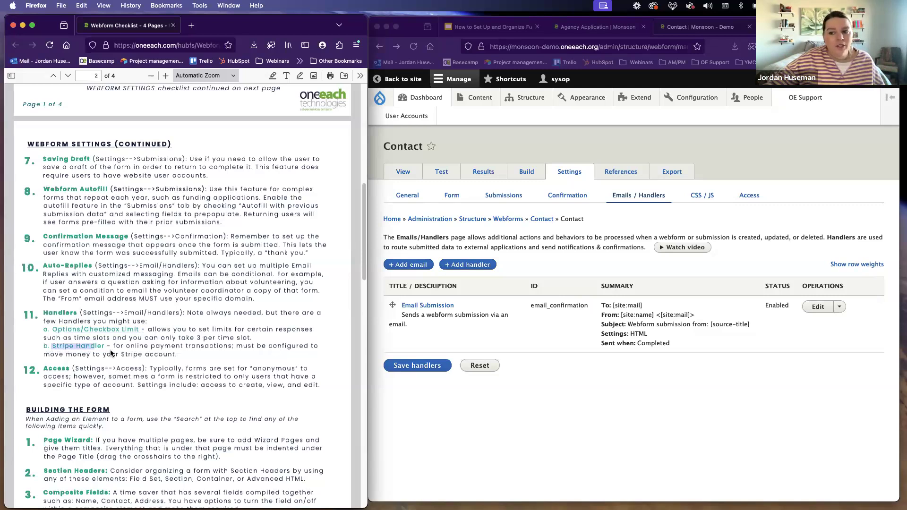
pyautogui.click(147, 336)
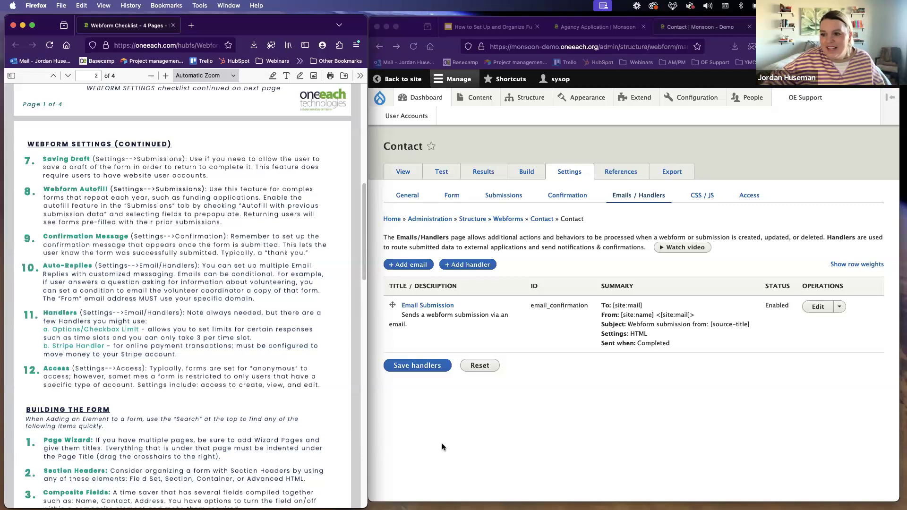
# Step: Open the Contact webform's Access settings and remove Anonymous user from the roles allowed to create submissions
pyautogui.click(570, 247)
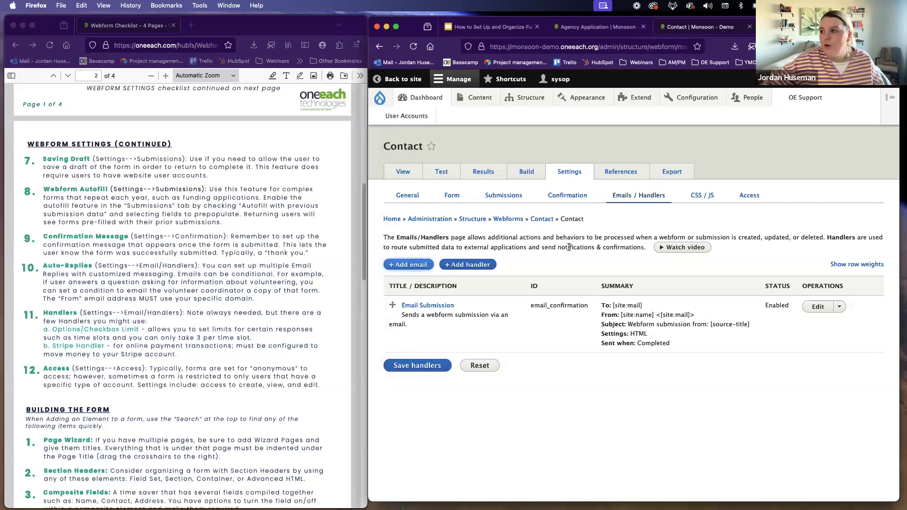
pyautogui.click(744, 200)
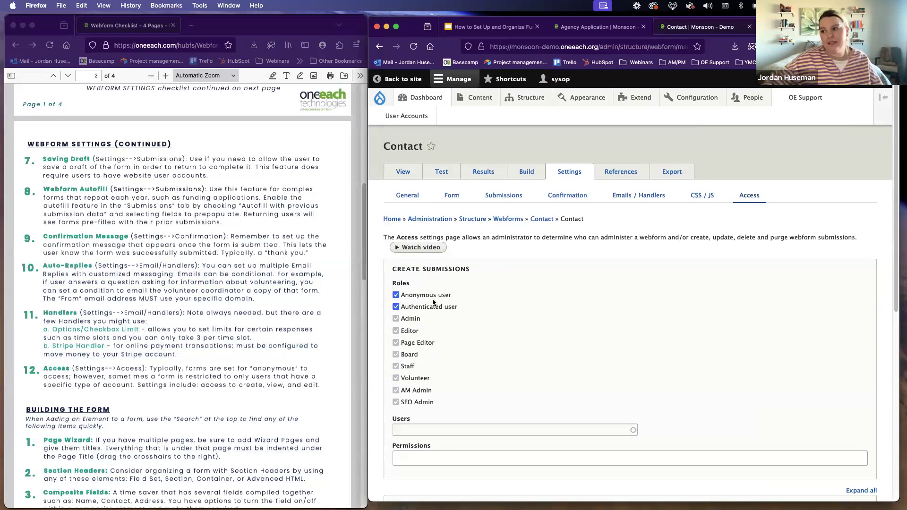
pyautogui.click(405, 298)
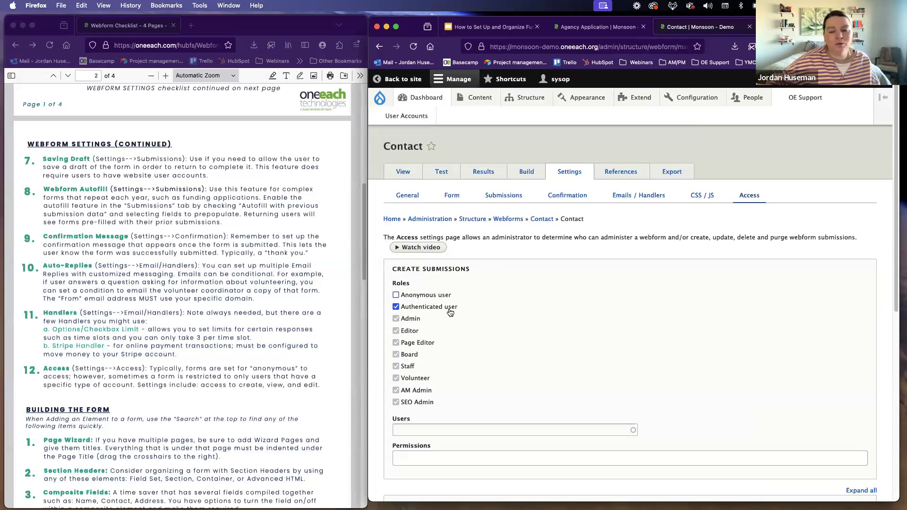
# Step: Examine the Access settings for viewing, updating and deleting submissions, including the View Own Submissions section
pyautogui.scroll(-5, 535, 345)
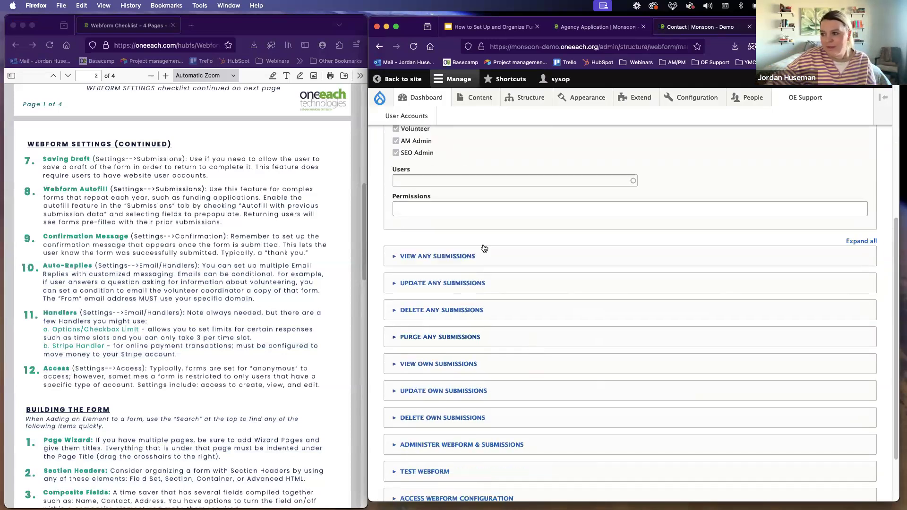
pyautogui.click(416, 364)
pyautogui.click(416, 364)
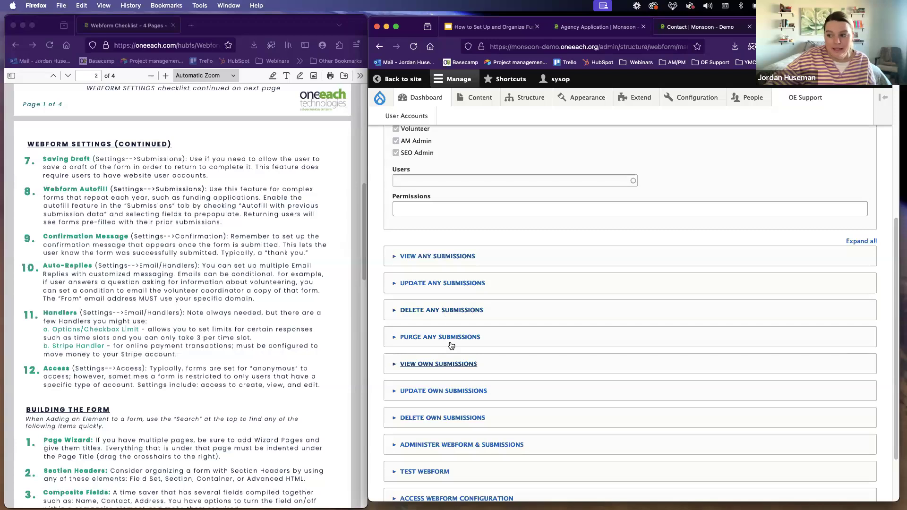
pyautogui.scroll(-2, 452, 345)
pyautogui.scroll(5, 432, 345)
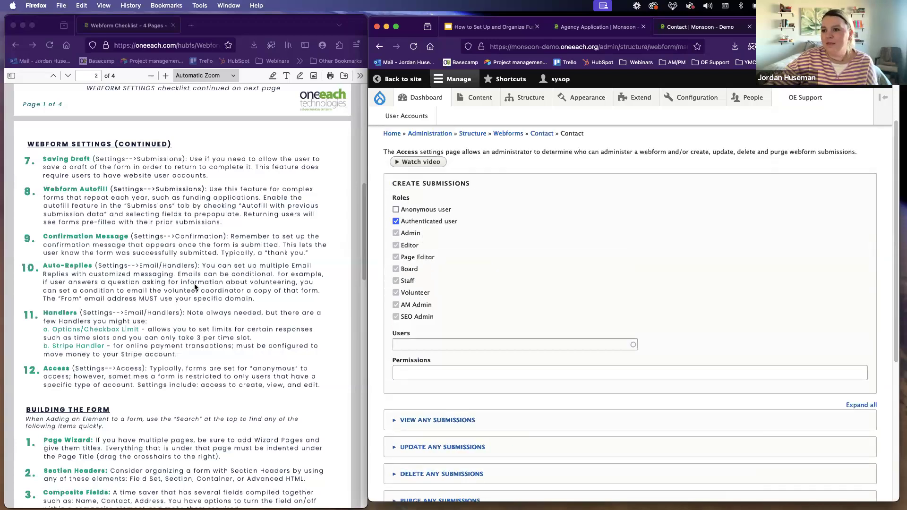
# Step: Bring the Building the Form section of the webform checklist into view
pyautogui.scroll(-3, 196, 287)
pyautogui.scroll(-12, 196, 287)
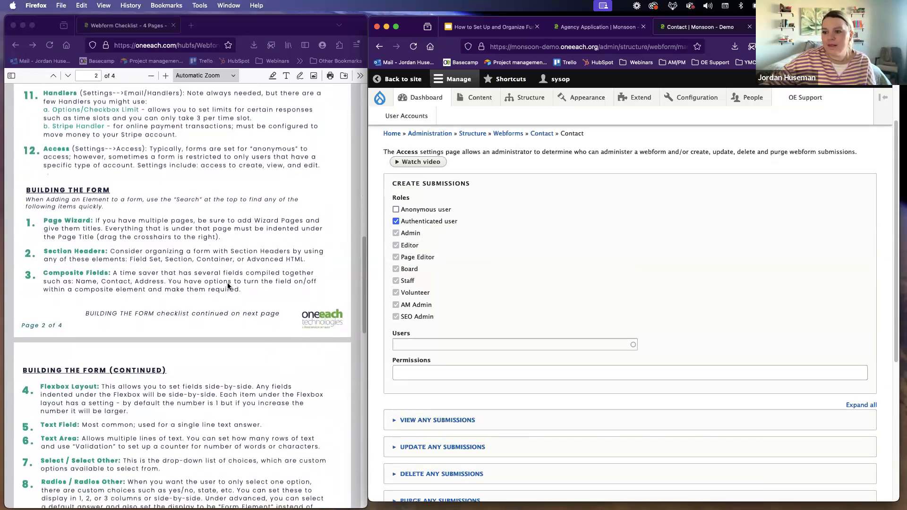
pyautogui.scroll(1, 222, 284)
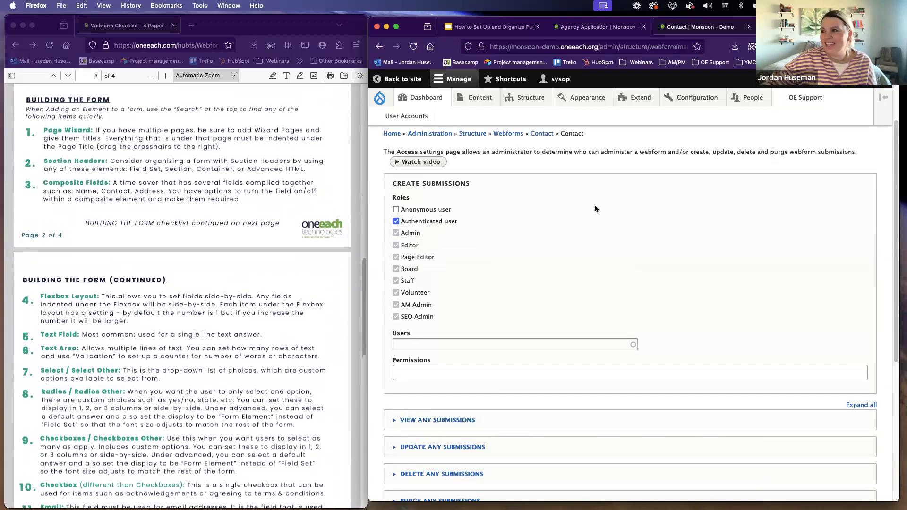
# Step: Start adding an element from the Contact webform's Build page and turn on the element previews
pyautogui.scroll(4, 591, 204)
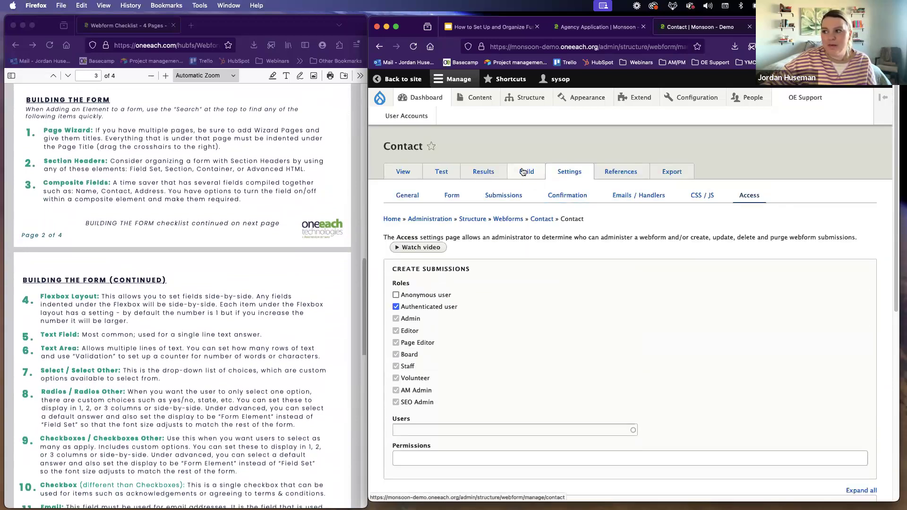
pyautogui.click(527, 173)
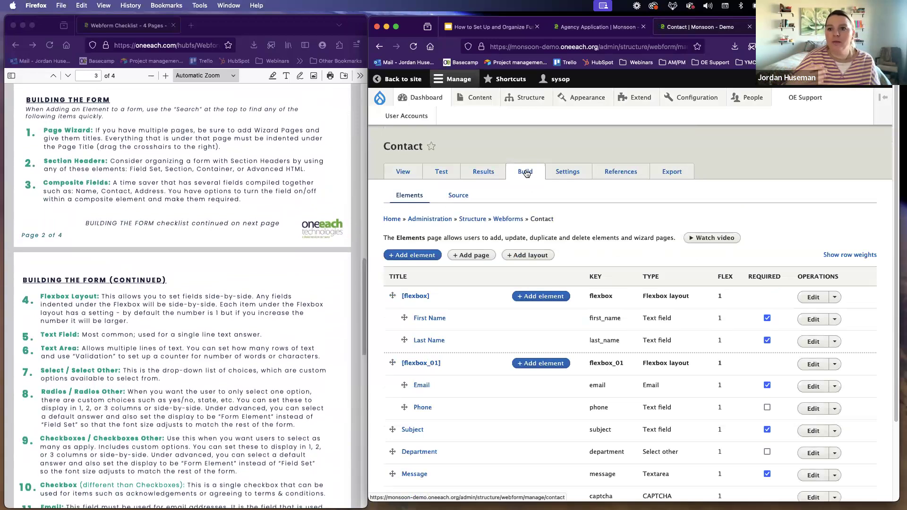
pyautogui.click(408, 259)
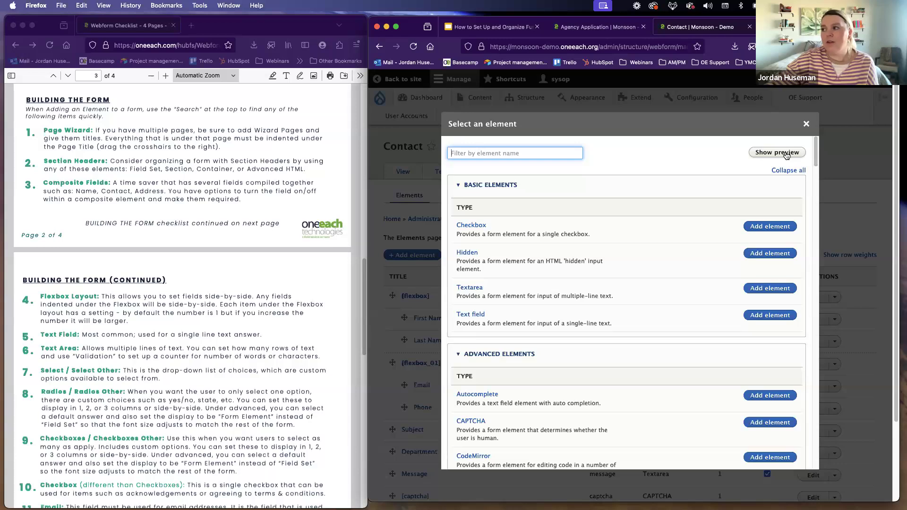
pyautogui.click(763, 154)
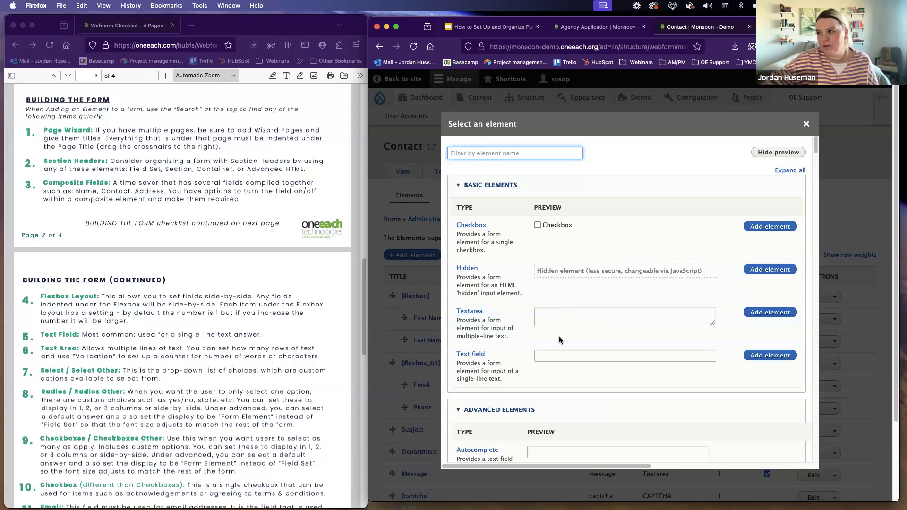
# Step: Look through the advanced element previews and try the Range slider at $63.00
pyautogui.scroll(-3, 560, 336)
pyautogui.scroll(-10, 564, 333)
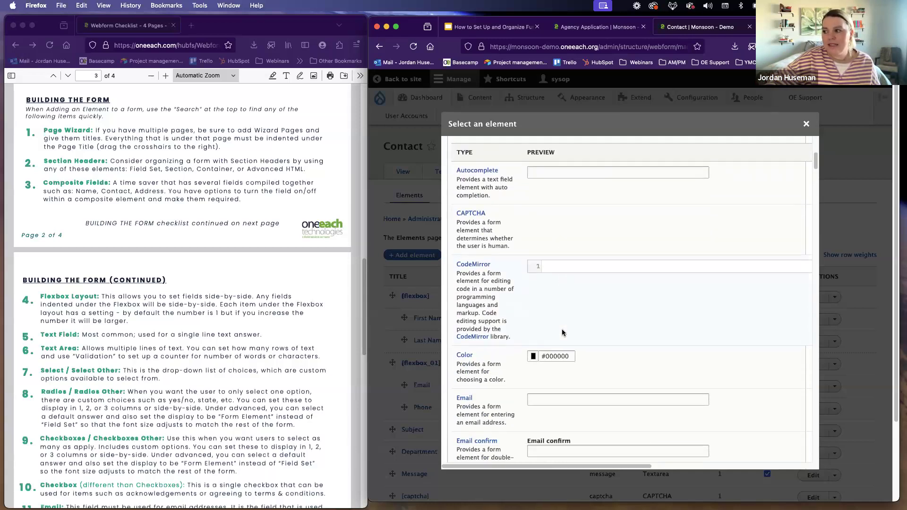
pyautogui.scroll(-1, 562, 332)
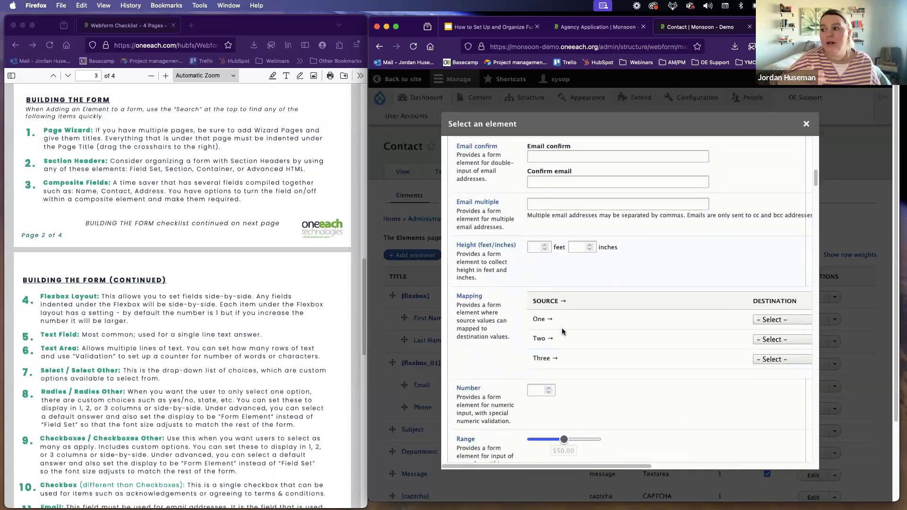
pyautogui.scroll(-5, 563, 332)
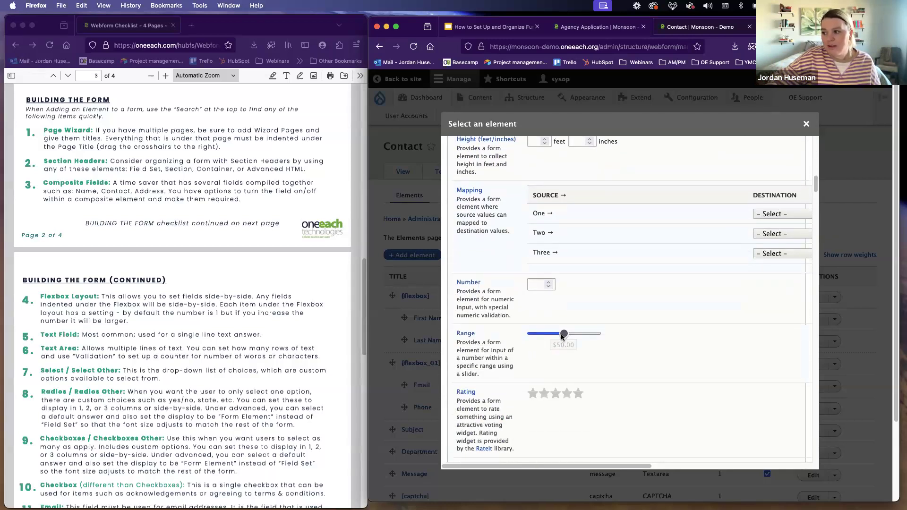
pyautogui.moveTo(542, 338); pyautogui.dragTo(573, 335)
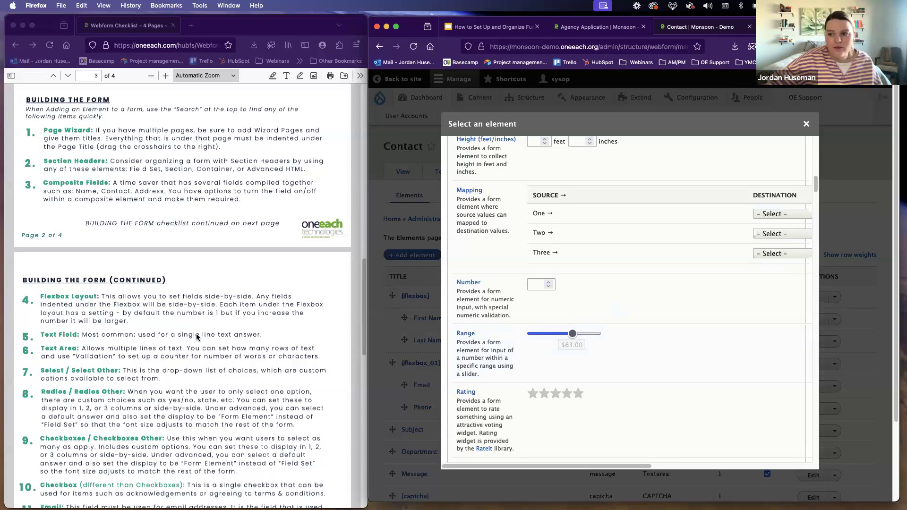
# Step: Examine the Textarea and Text field previews among the basic elements
pyautogui.scroll(10, 544, 333)
pyautogui.click(548, 316)
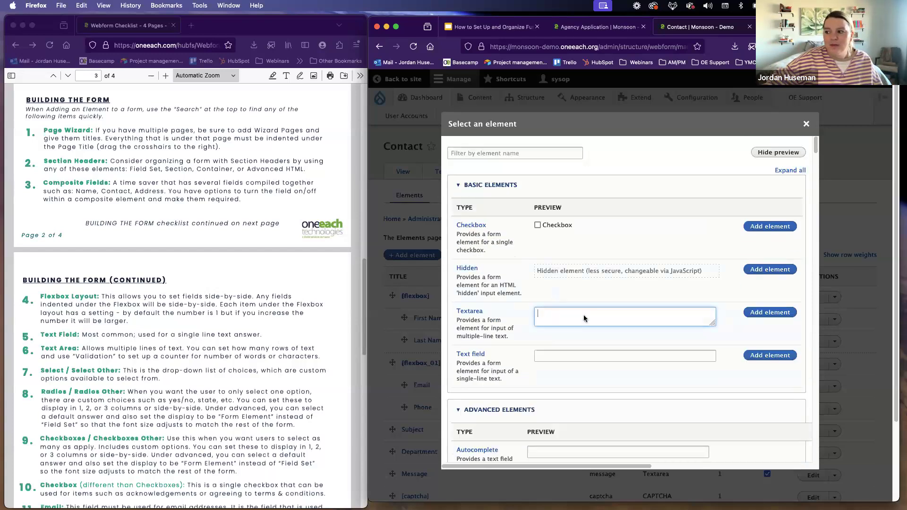
pyautogui.scroll(-4, 572, 324)
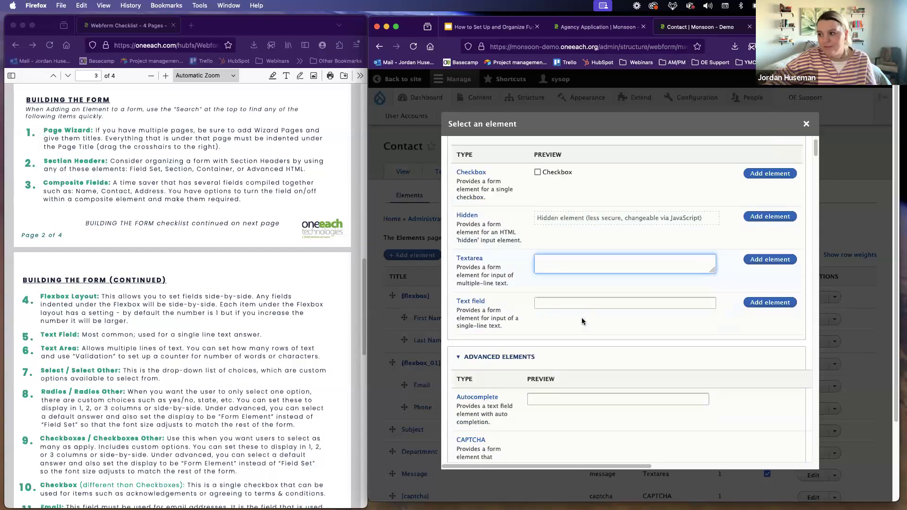
# Step: Look through the advanced, composite, markup and file attachment element previews as far as the options elements
pyautogui.scroll(-2, 119, 353)
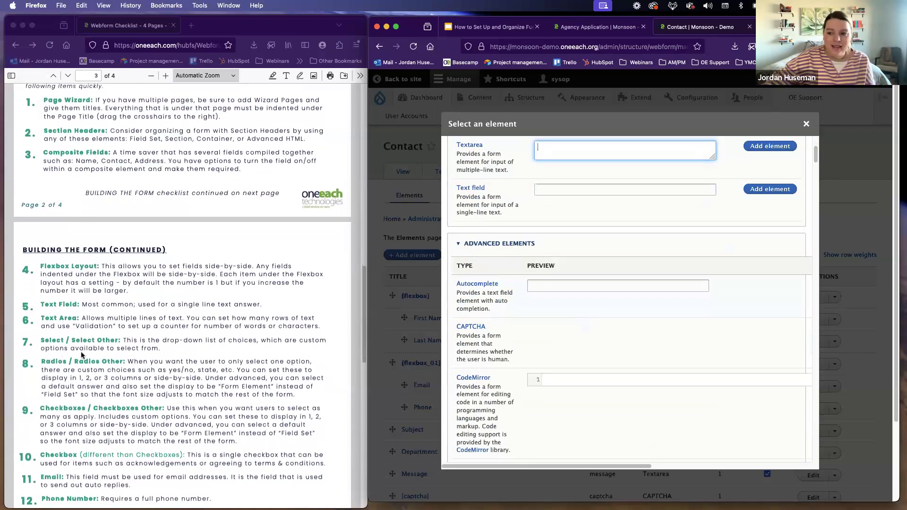
pyautogui.scroll(-15, 565, 332)
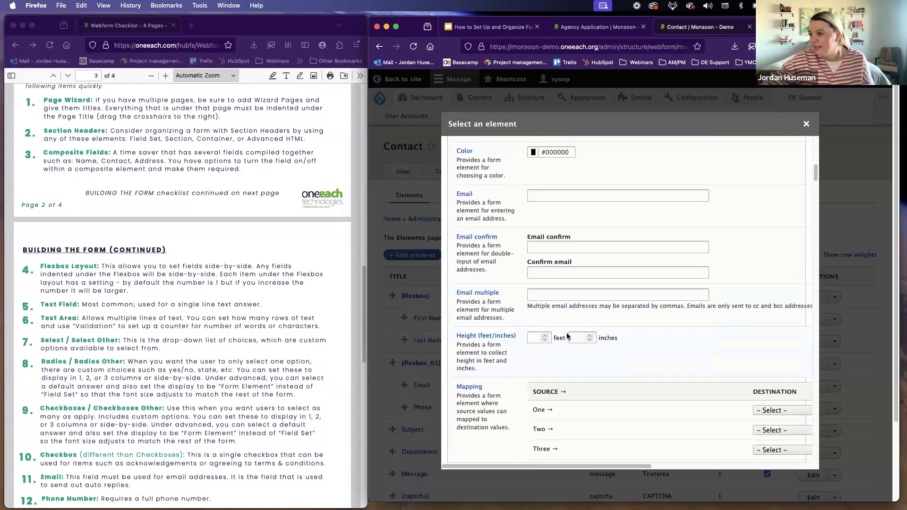
pyautogui.scroll(-15, 565, 336)
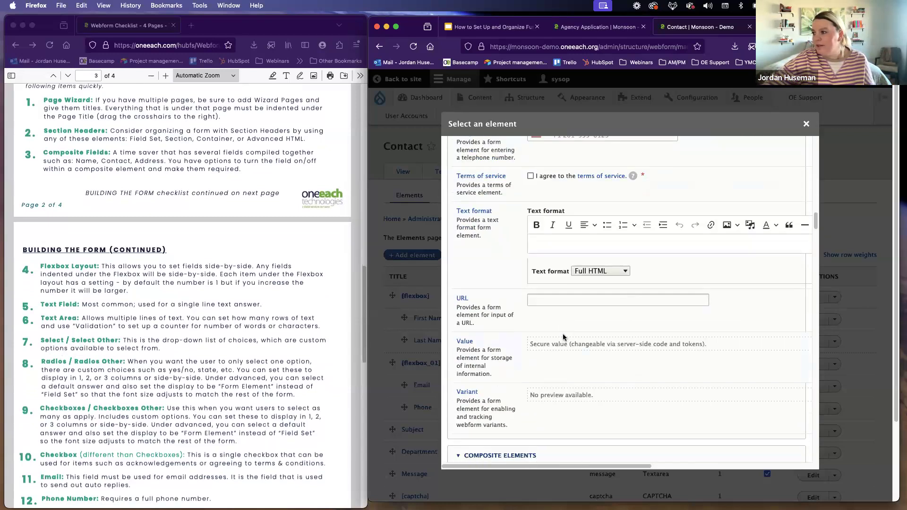
pyautogui.scroll(-15, 564, 337)
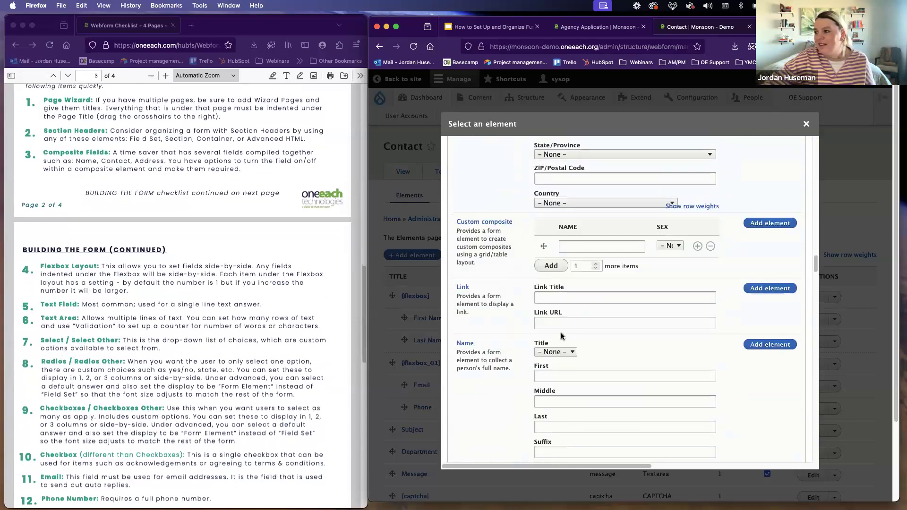
pyautogui.scroll(-15, 561, 334)
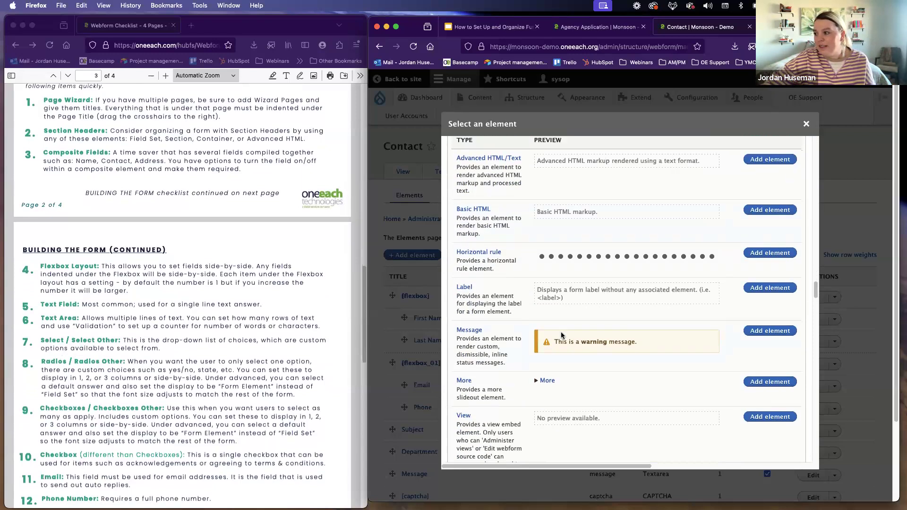
pyautogui.scroll(-15, 560, 335)
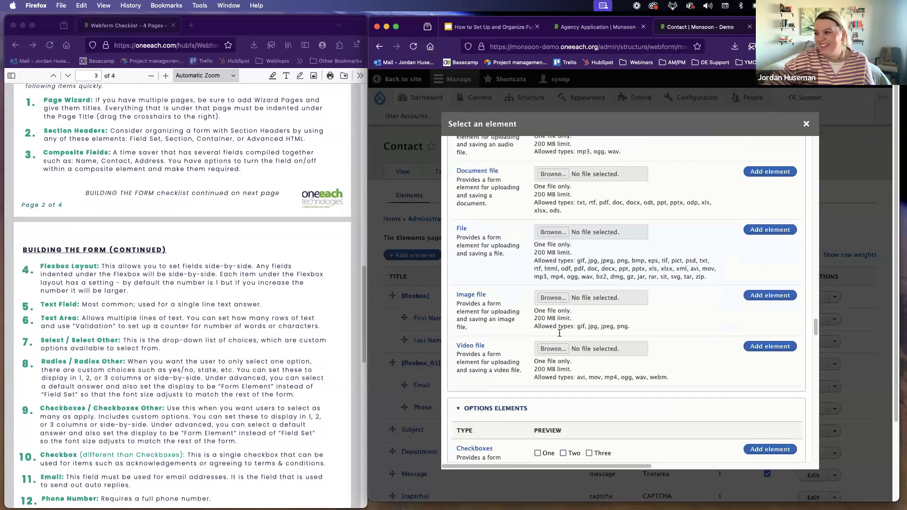
pyautogui.scroll(-2, 581, 259)
pyautogui.scroll(-1, 575, 256)
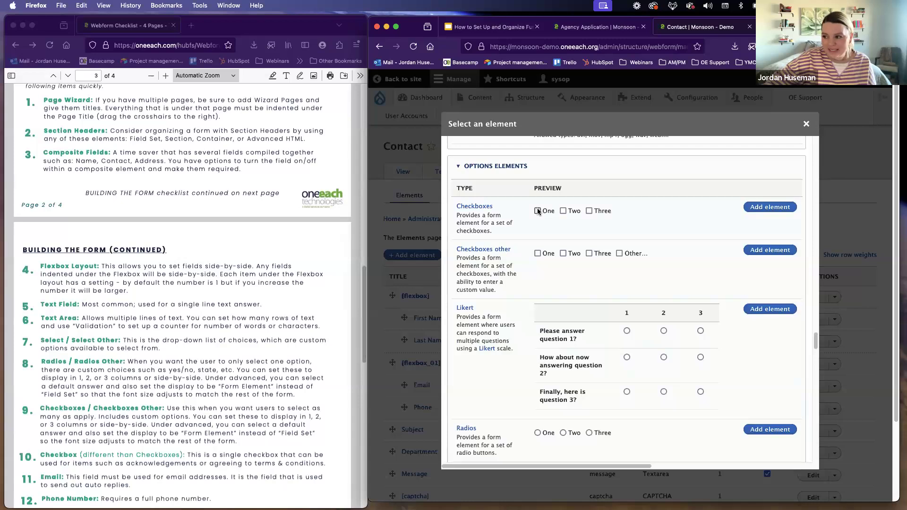
# Step: Select One, Two and Three together in the Checkboxes preview to demonstrate multiple answers
pyautogui.click(563, 211)
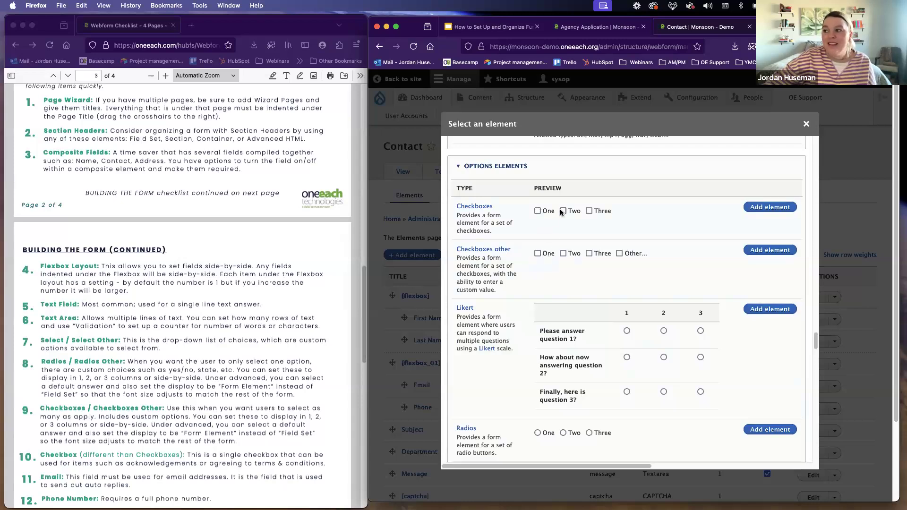
pyautogui.click(537, 211)
pyautogui.click(590, 211)
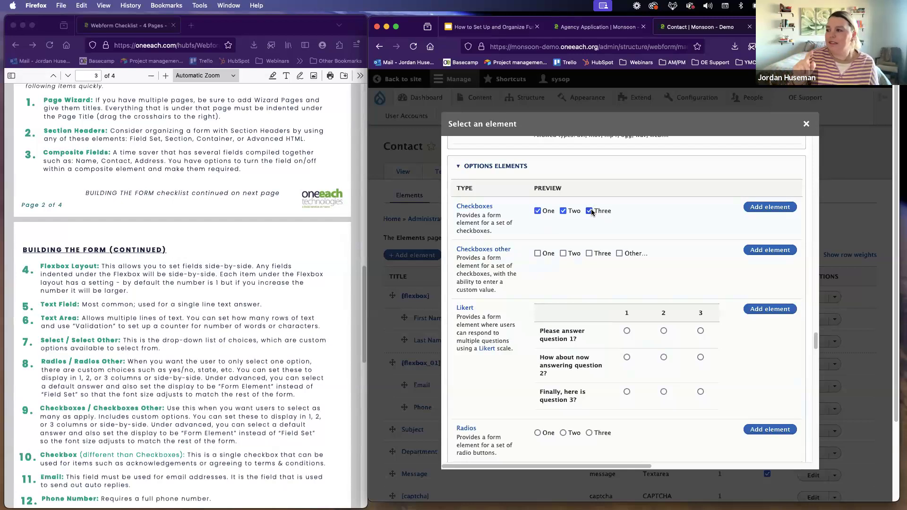
# Step: Try the single-choice Radios preview, ending on One, and choose Other... in the Radios other preview
pyautogui.scroll(-3, 531, 313)
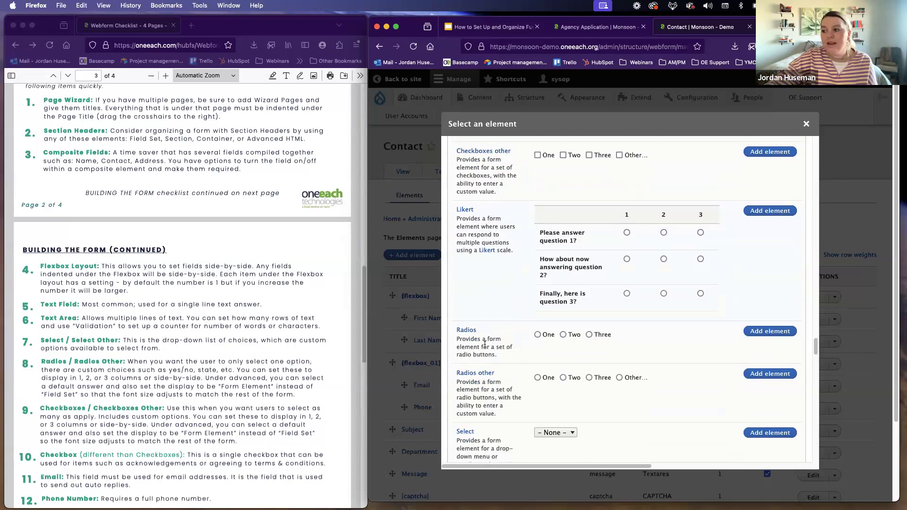
pyautogui.click(538, 335)
pyautogui.click(564, 335)
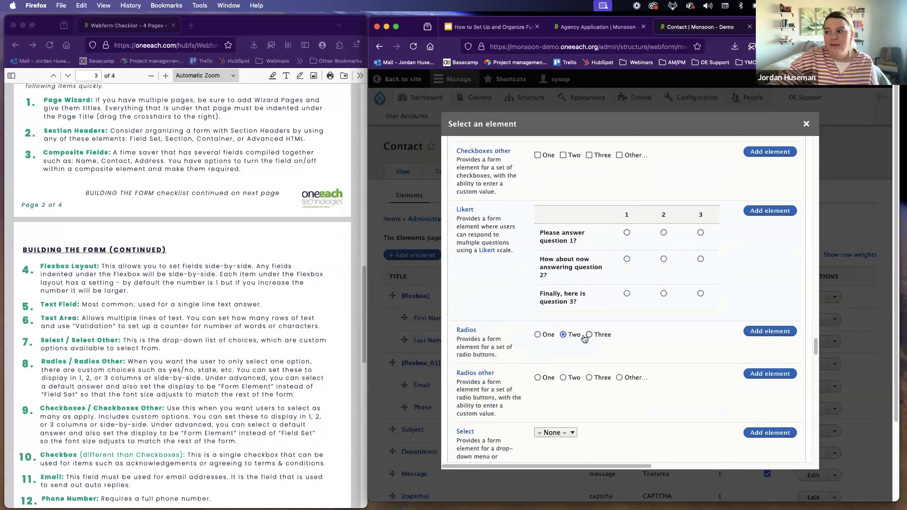
pyautogui.click(538, 335)
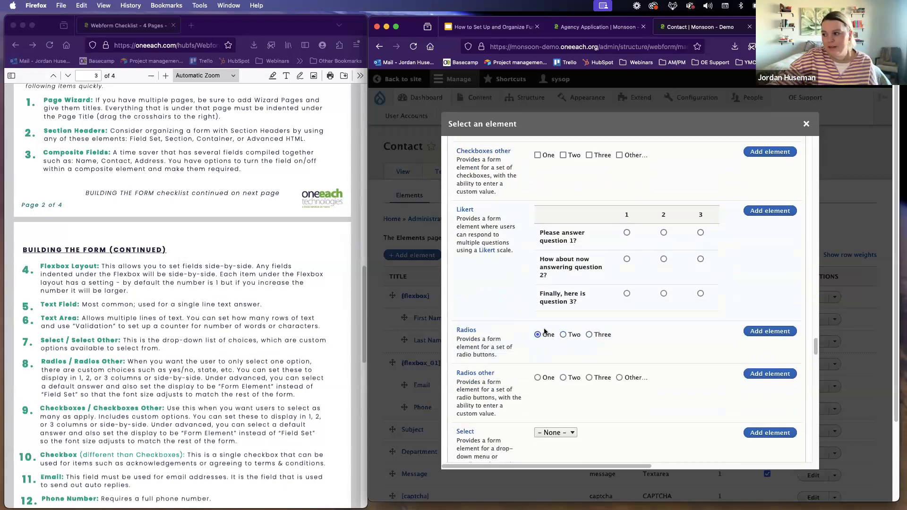
pyautogui.scroll(-3, 542, 336)
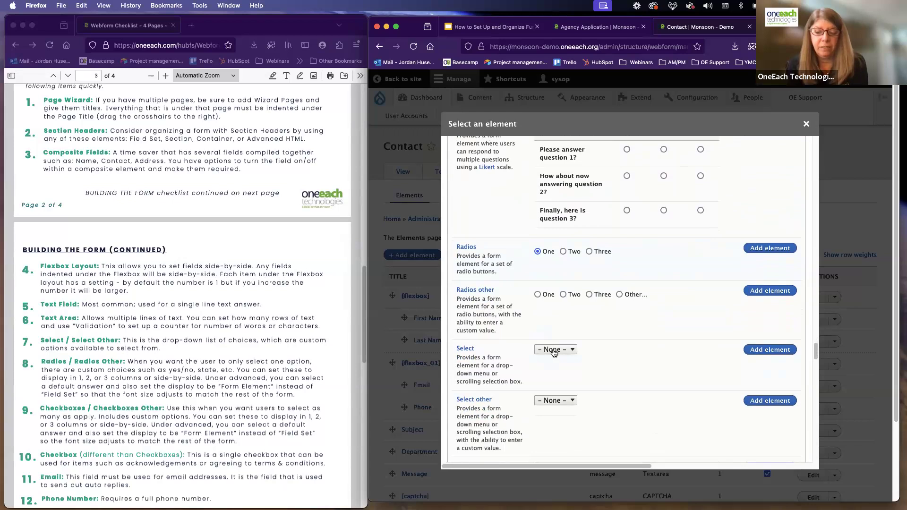
pyautogui.click(619, 294)
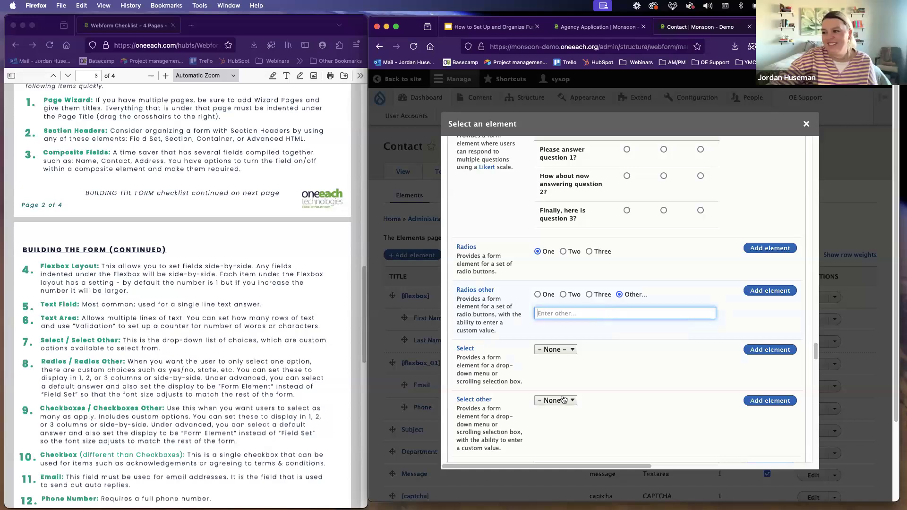
# Step: Compare the Checkboxes other preview with the Radios other preview
pyautogui.scroll(1, 522, 279)
pyautogui.scroll(5, 521, 279)
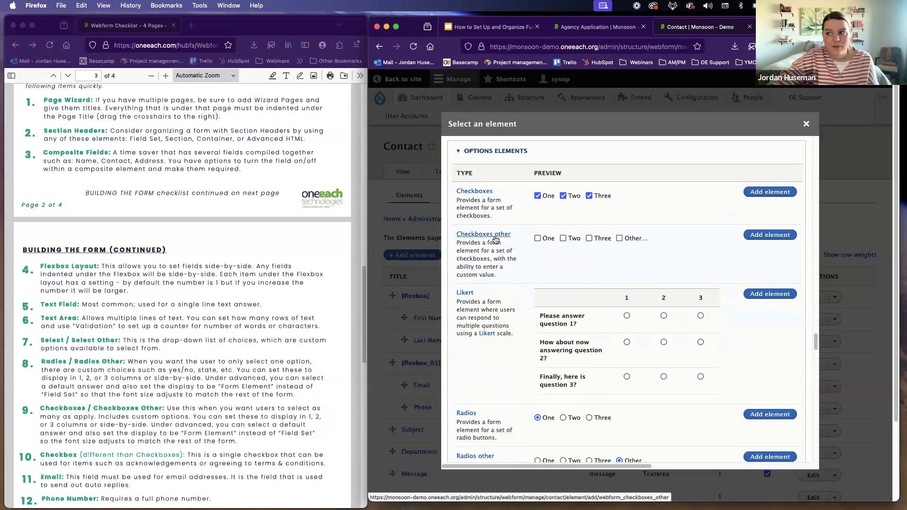
pyautogui.scroll(-5, 519, 349)
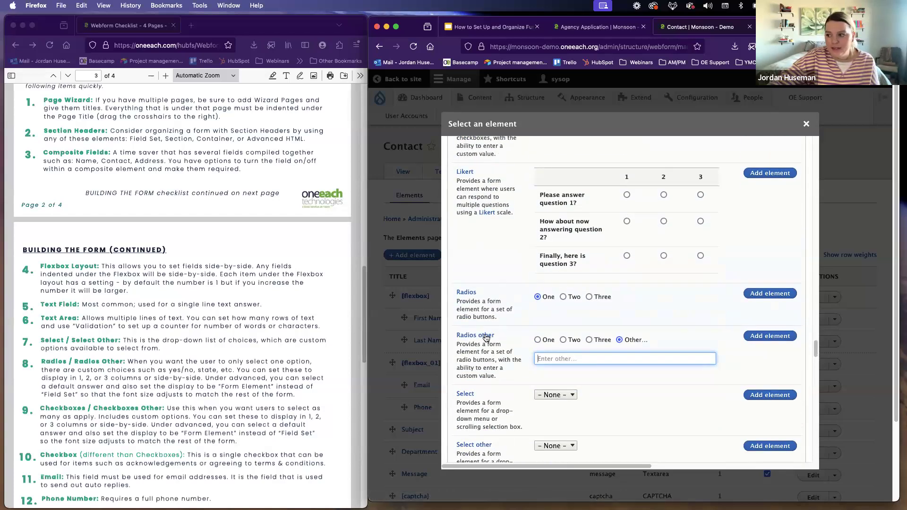
# Step: Show the choices of the Select preview and choose Three in the Select other preview, reviewing its options including Other..
pyautogui.scroll(-1, 519, 354)
pyautogui.click(558, 334)
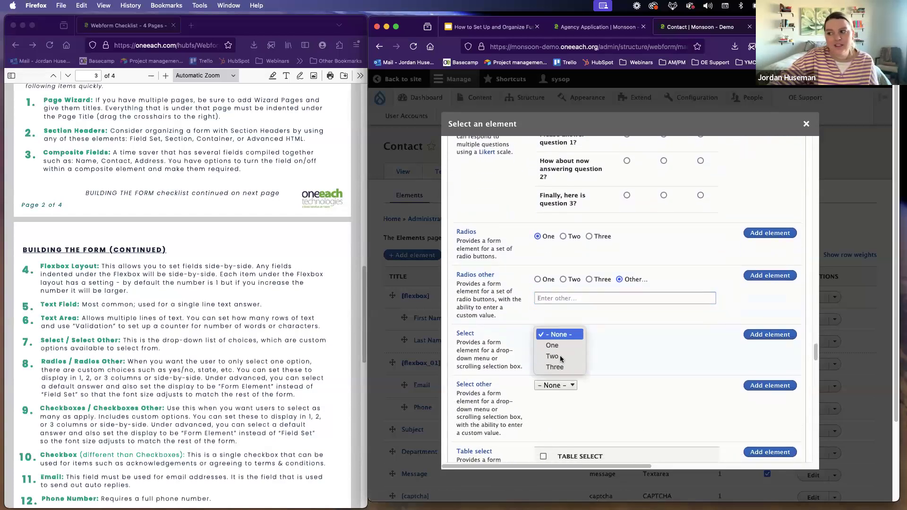
pyautogui.click(557, 385)
pyautogui.click(556, 386)
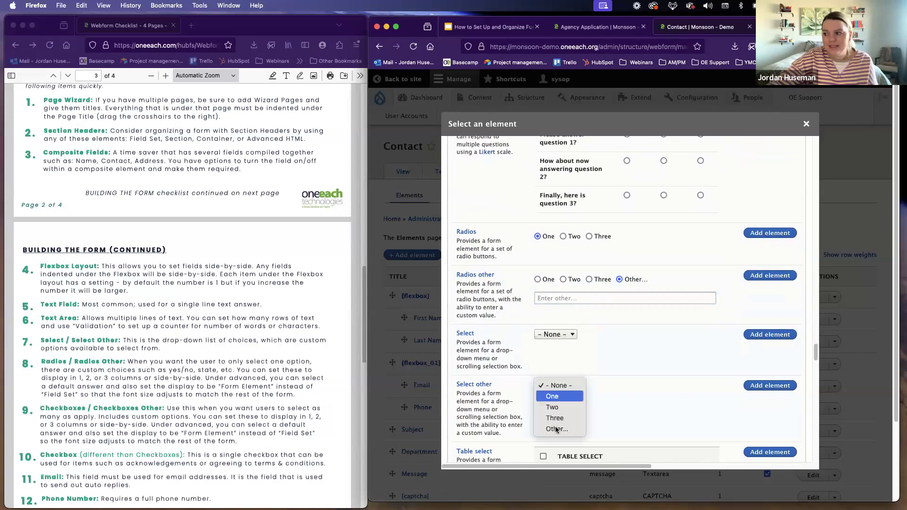
pyautogui.click(554, 418)
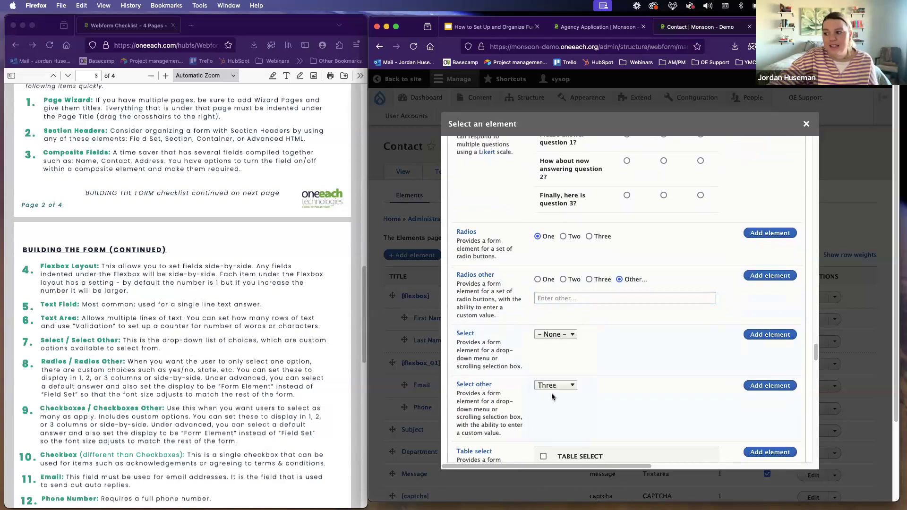
pyautogui.click(552, 389)
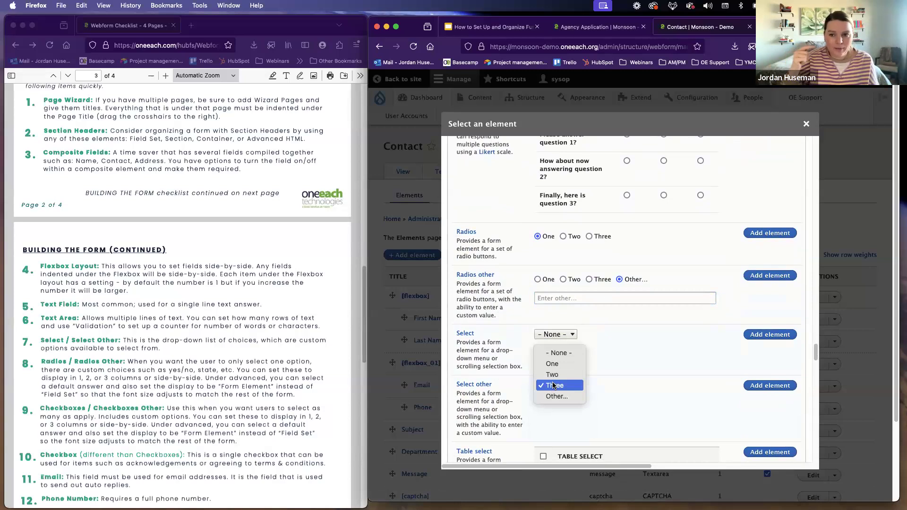
pyautogui.click(499, 343)
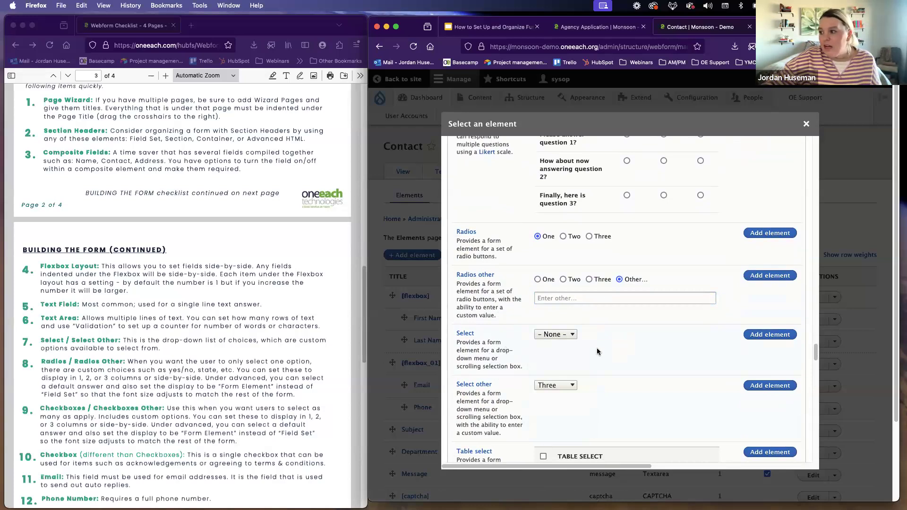
# Step: Read the rest of the Building the Form checklist, from Checkbox through Email, Number and Advanced HTML to File
pyautogui.scroll(-3, 133, 425)
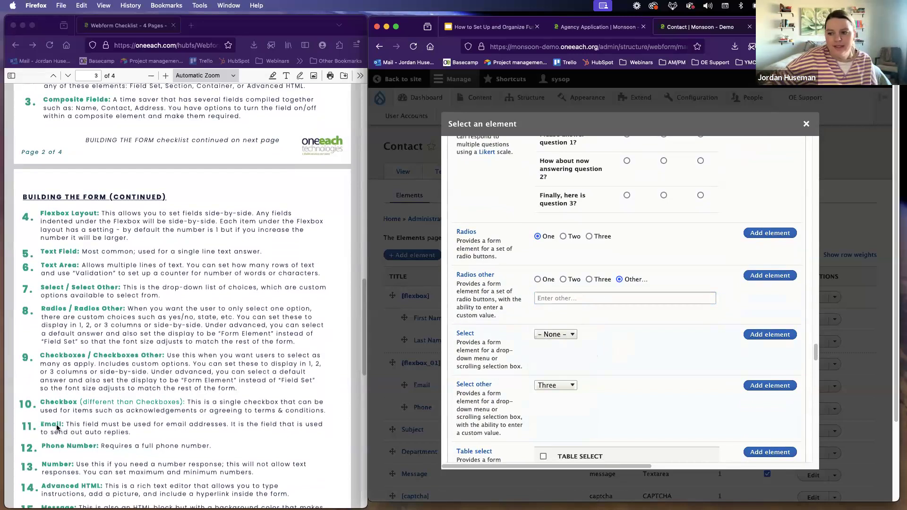
pyautogui.scroll(-2, 56, 429)
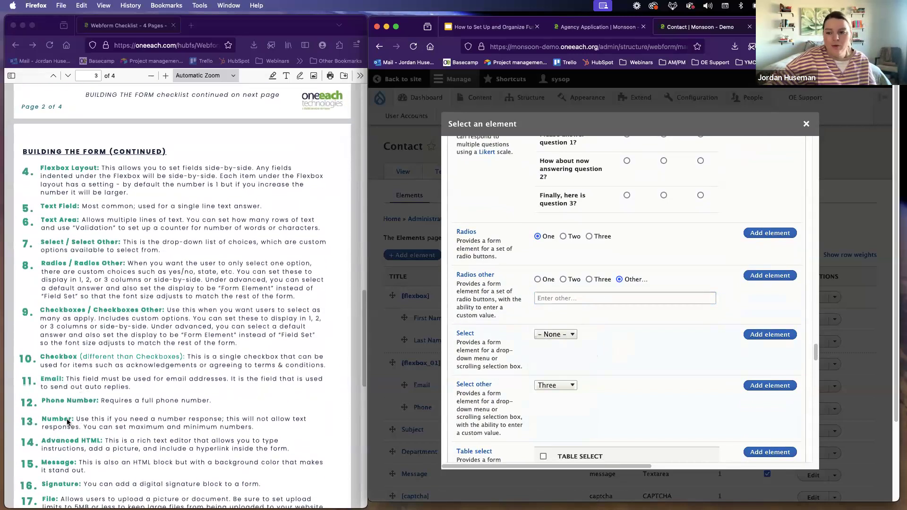
pyautogui.scroll(-1, 64, 427)
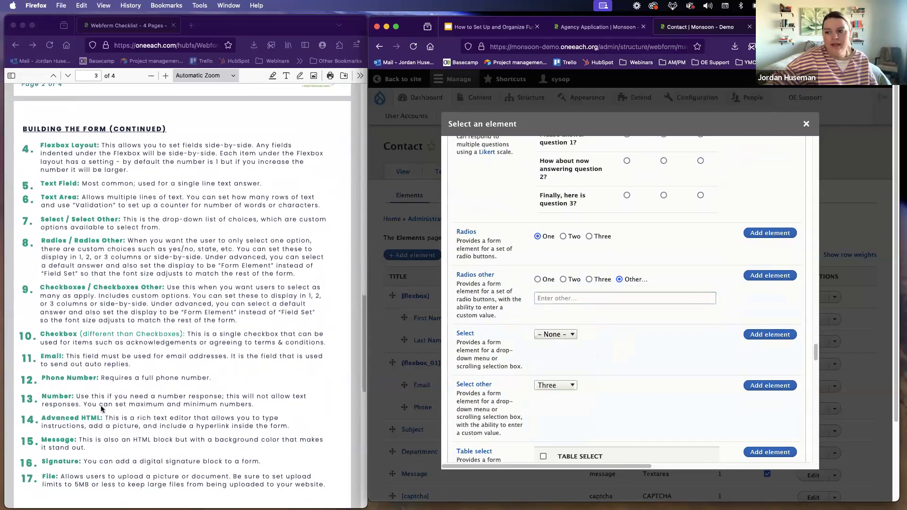
# Step: Examine the Advanced HTML/Text and Message previews among the markup elements
pyautogui.click(47, 420)
pyautogui.scroll(15, 536, 375)
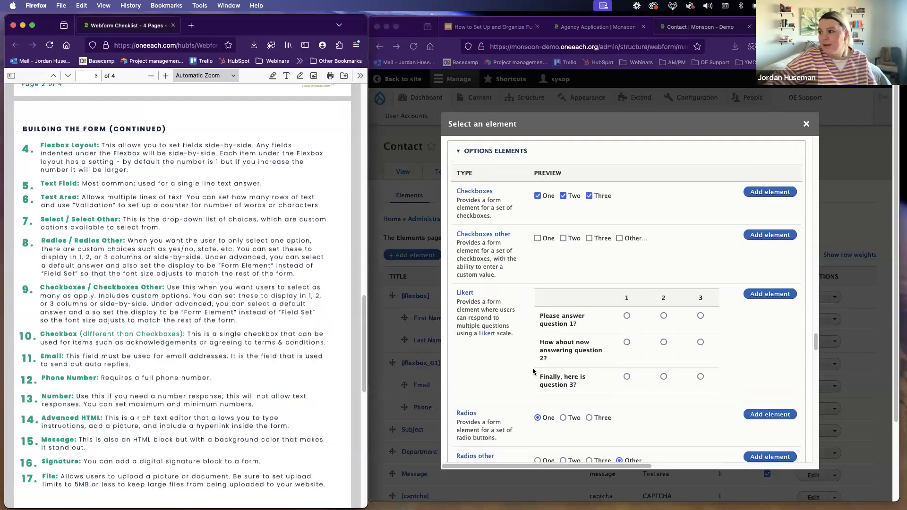
pyautogui.scroll(10, 530, 365)
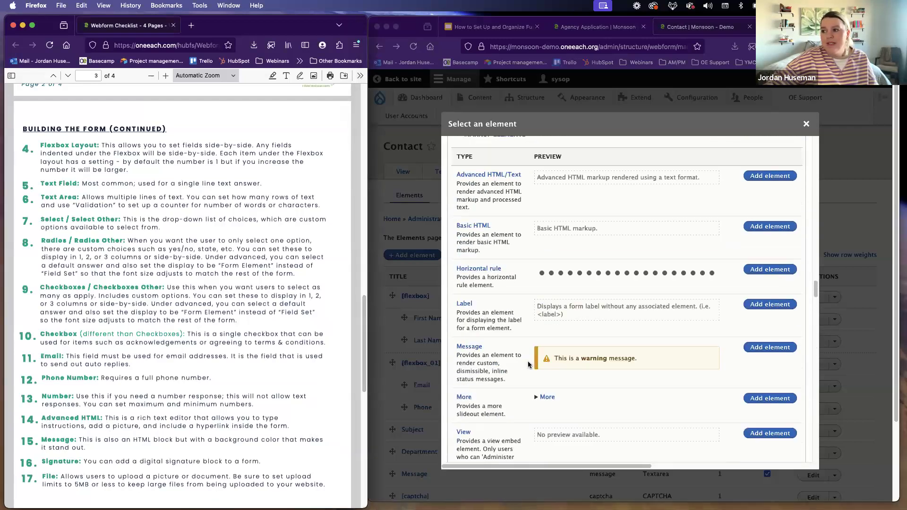
pyautogui.scroll(-2, 534, 360)
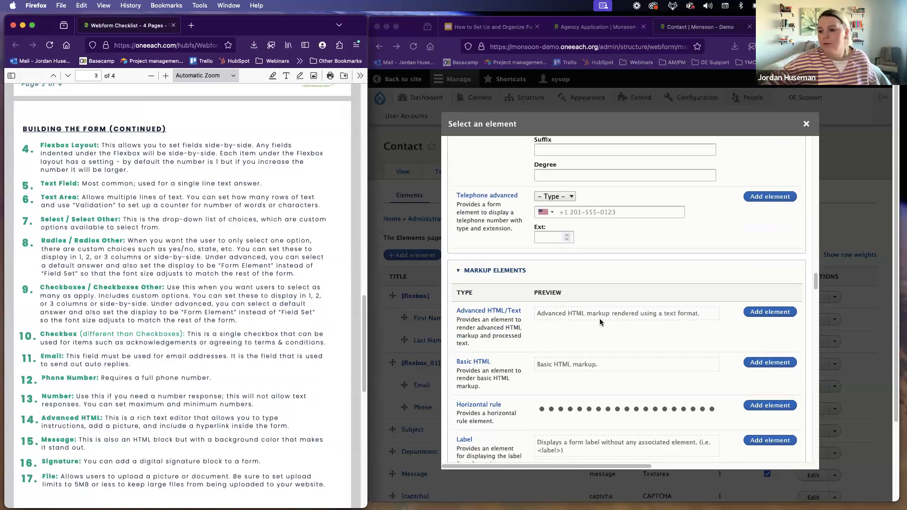
# Step: Highlight the Signature item in the checklist and draw a sample signature in the Signature element's preview
pyautogui.doubleClick(68, 464)
pyautogui.scroll(9, 573, 323)
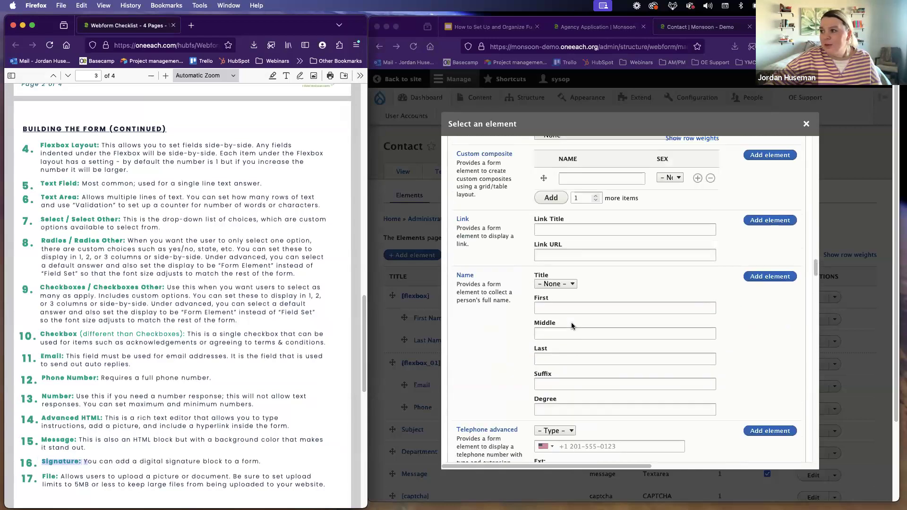
pyautogui.scroll(10, 571, 323)
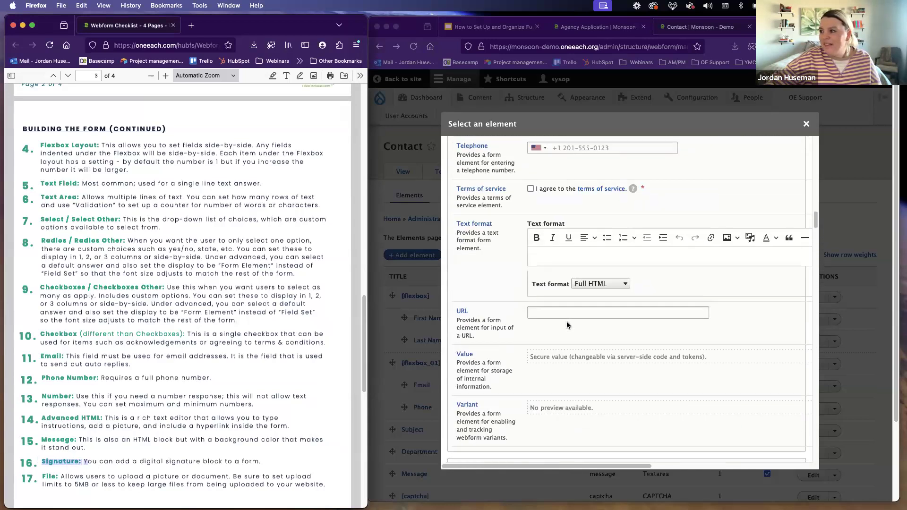
pyautogui.scroll(10, 566, 321)
pyautogui.click(549, 308)
pyautogui.moveTo(547, 310)
pyautogui.mouseDown()
pyautogui.moveTo(638, 333)
pyautogui.moveTo(743, 317)
pyautogui.mouseUp()
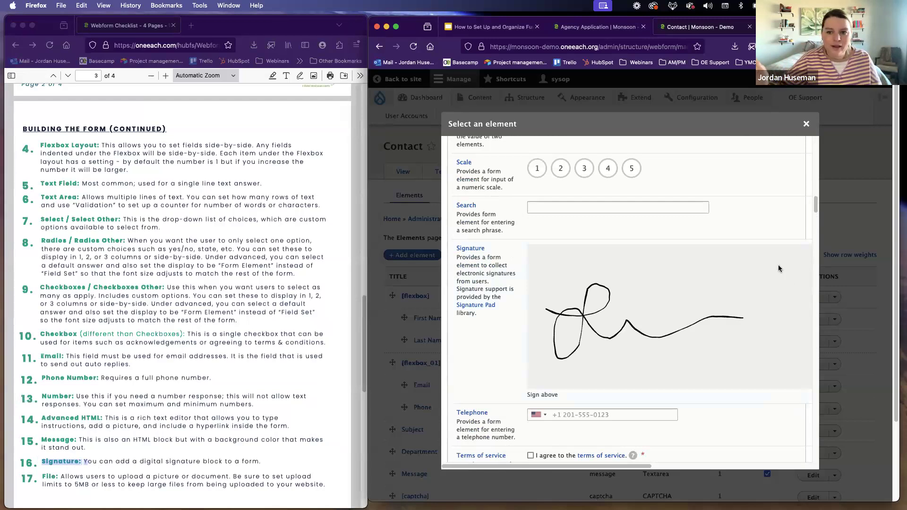
# Step: Examine the file attachment and file upload elements in the element list, from Attachment PDF to Video file
pyautogui.scroll(-8, 594, 363)
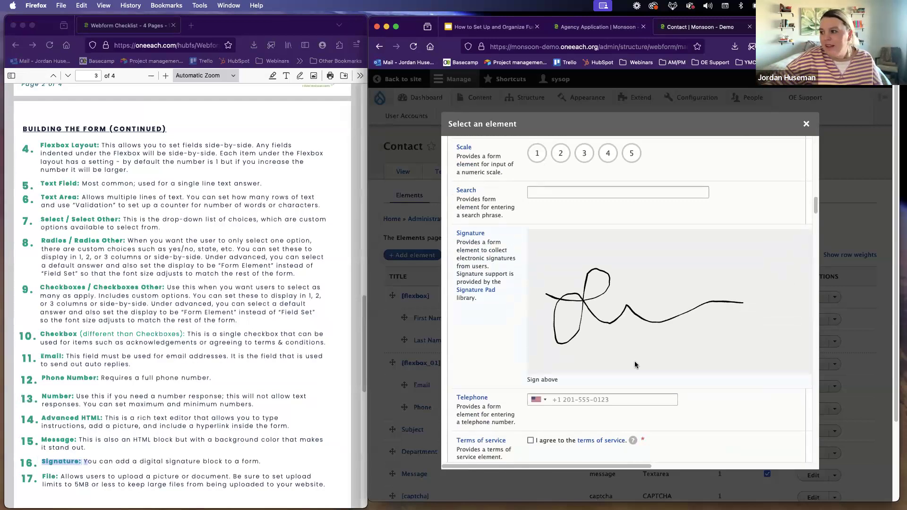
pyautogui.scroll(-12, 594, 363)
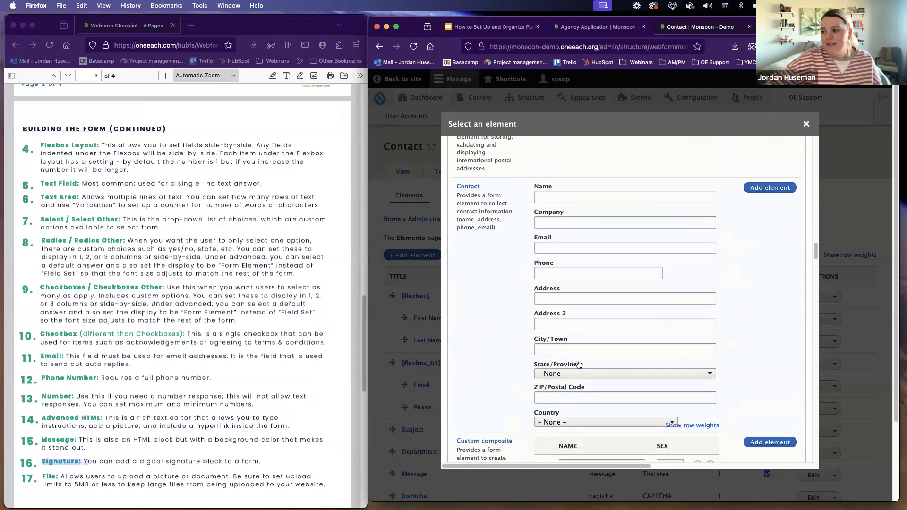
pyautogui.scroll(-15, 575, 364)
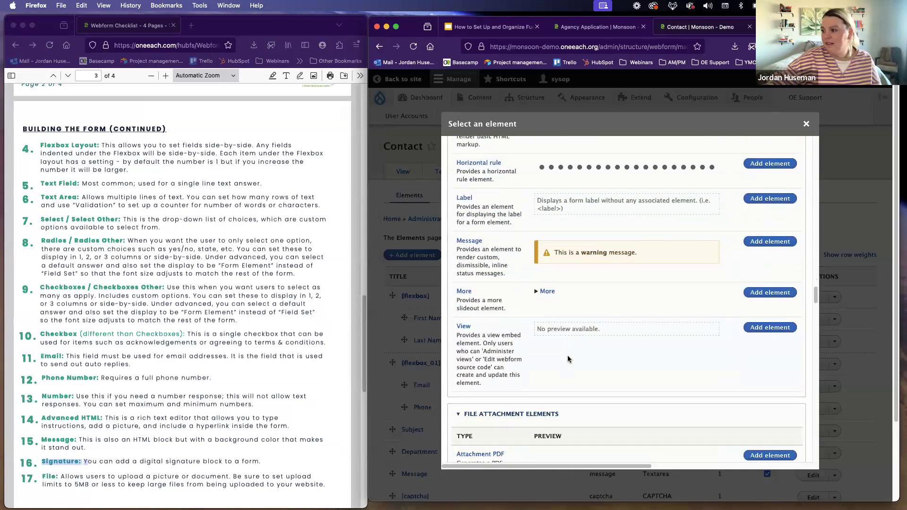
pyautogui.scroll(-5, 567, 355)
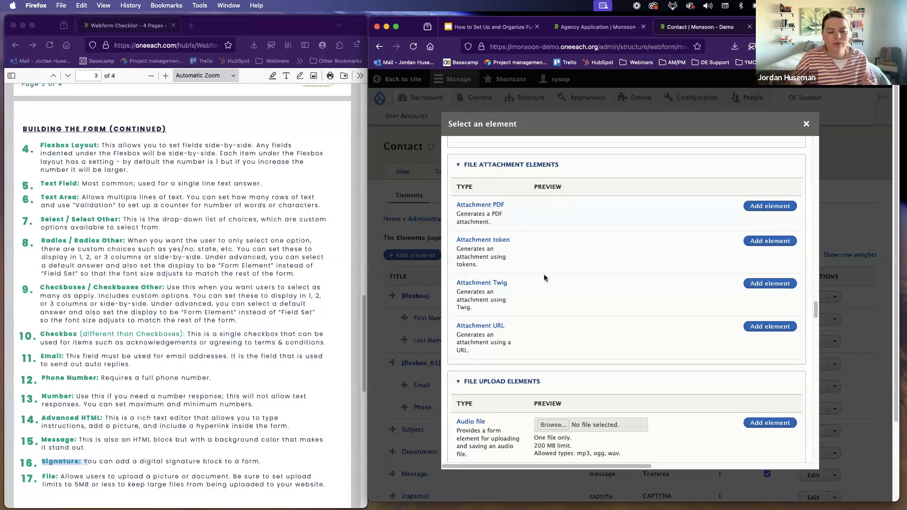
pyautogui.scroll(-5, 556, 285)
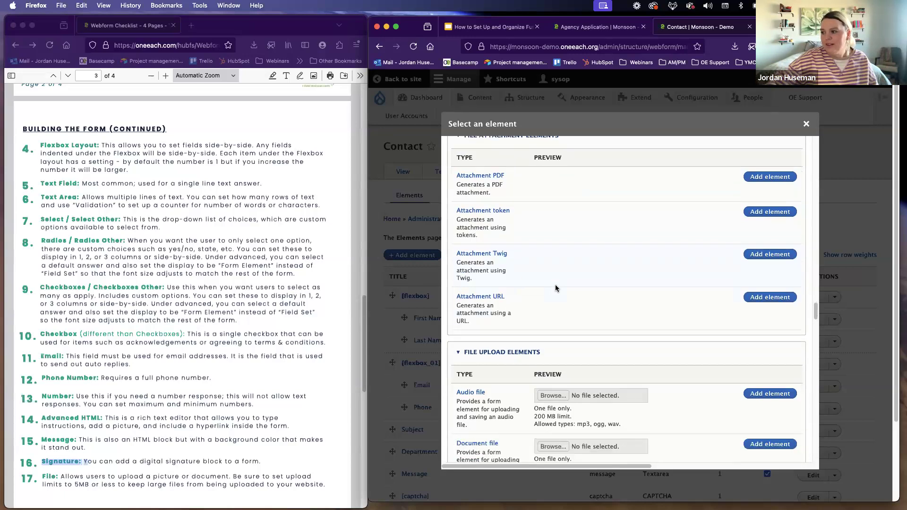
pyautogui.scroll(-2, 499, 259)
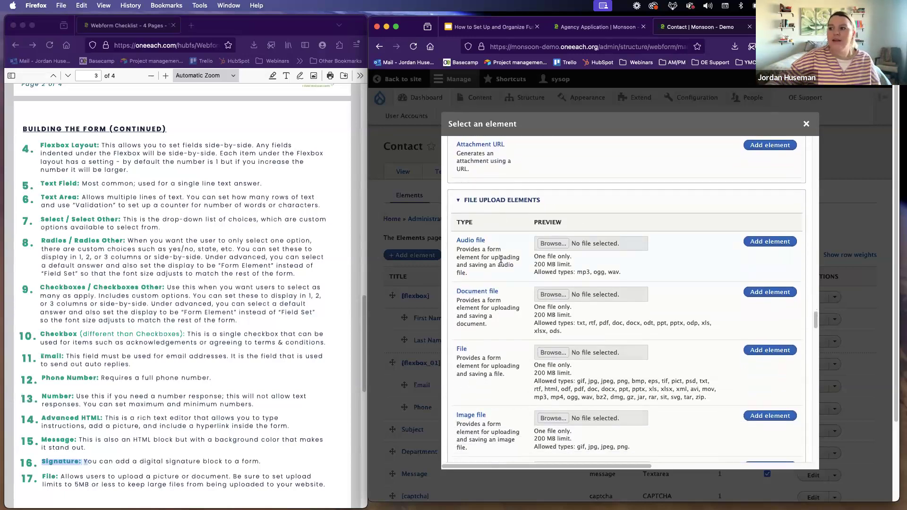
pyautogui.scroll(-1, 509, 248)
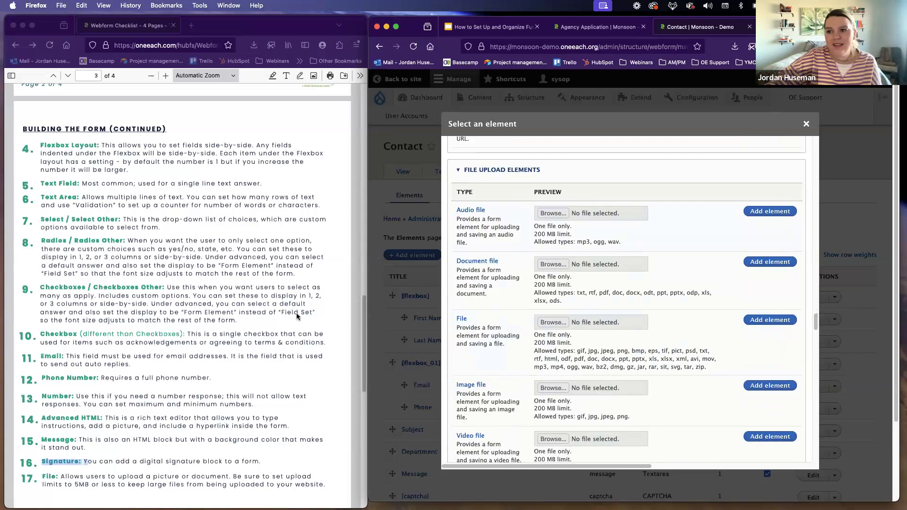
# Step: Read the last Building the Form items in the checklist, from Attachment PDF and Computed Twig to Stripe and Submit Button
pyautogui.scroll(-2, 297, 314)
pyautogui.scroll(-10, 183, 297)
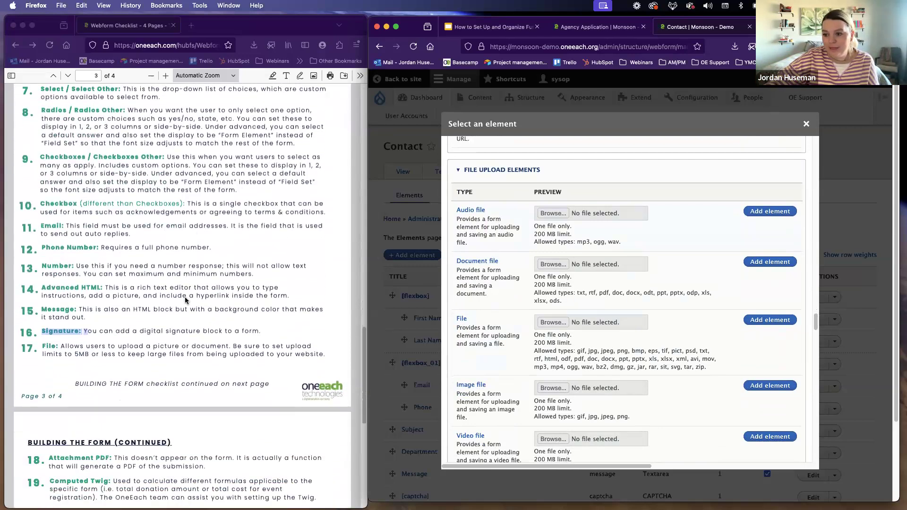
pyautogui.scroll(-5, 186, 301)
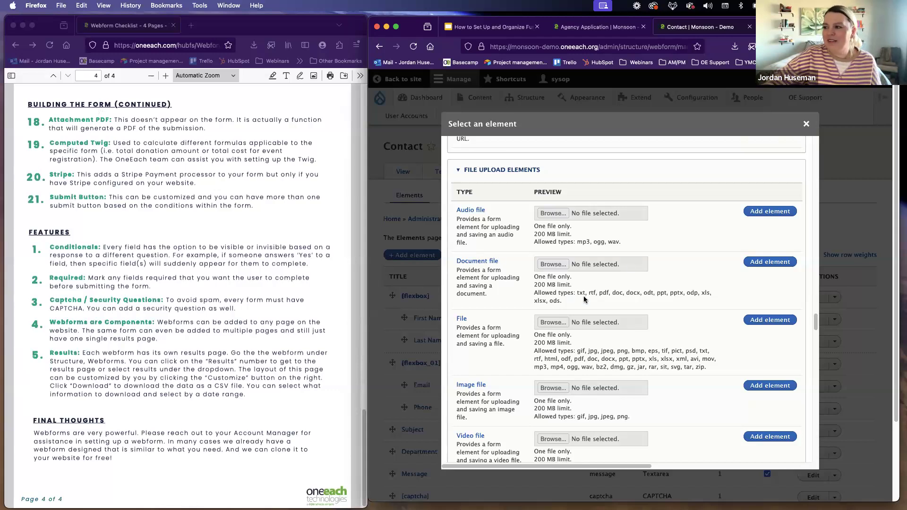
# Step: Review the Computed token and Computed Twig elements, and close the element selection without adding anything
pyautogui.scroll(-5, 537, 300)
pyautogui.scroll(-10, 538, 293)
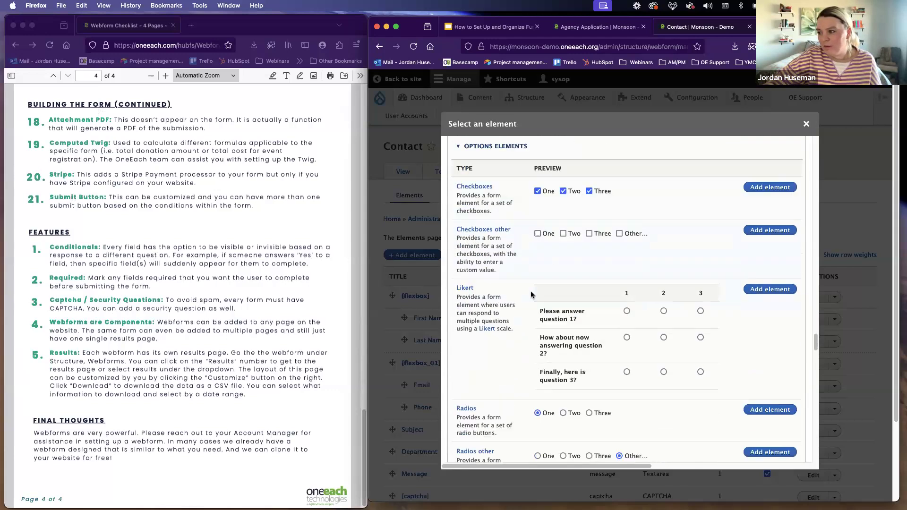
pyautogui.scroll(-8, 541, 284)
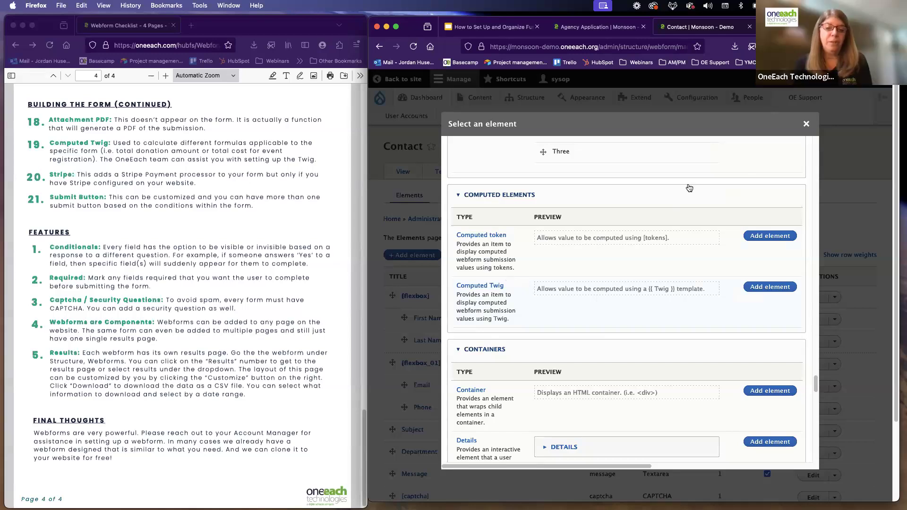
pyautogui.click(806, 124)
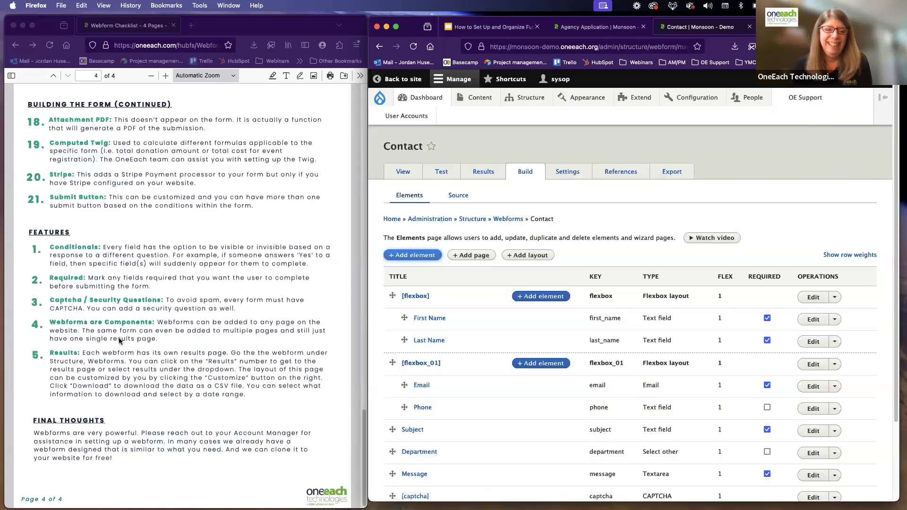
# Step: Read the Features section on the checklist's last page, covering Conditionals, Required, Captcha, Components and Results
pyautogui.click(123, 307)
pyautogui.scroll(-1, 123, 306)
pyautogui.scroll(-1, 123, 306)
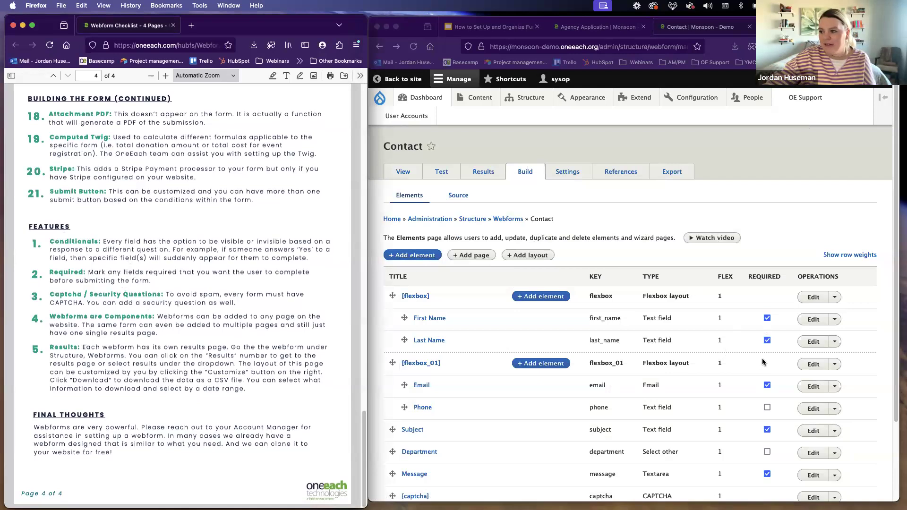
# Step: Make Phone and Department required and Subject optional in the Contact webform's element list
pyautogui.scroll(-3, 762, 358)
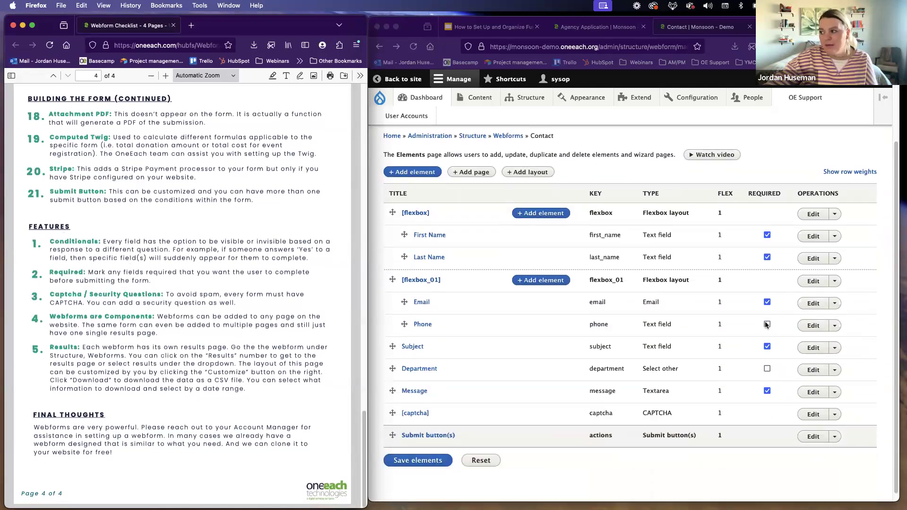
pyautogui.click(767, 323)
pyautogui.click(767, 325)
pyautogui.click(767, 369)
pyautogui.click(768, 346)
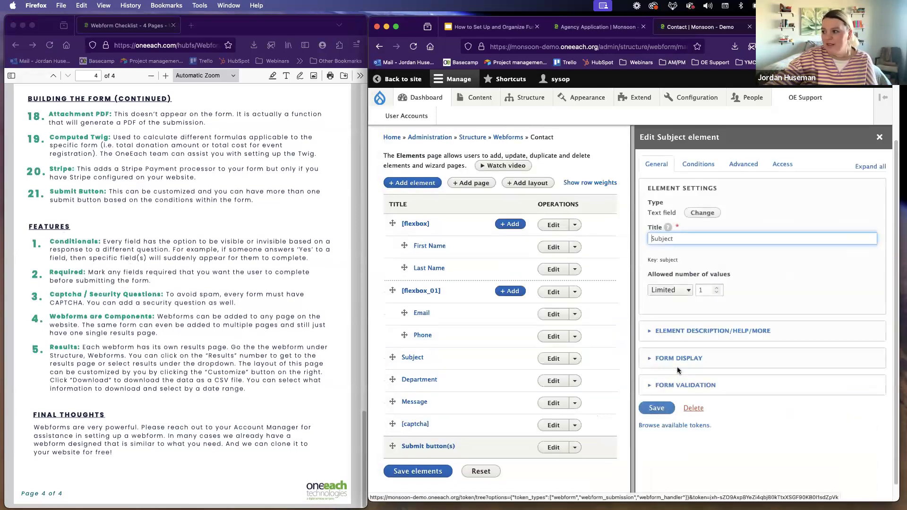
# Step: Mark the Subject element as required in its form validation settings
pyautogui.click(682, 392)
pyautogui.scroll(-1, 682, 394)
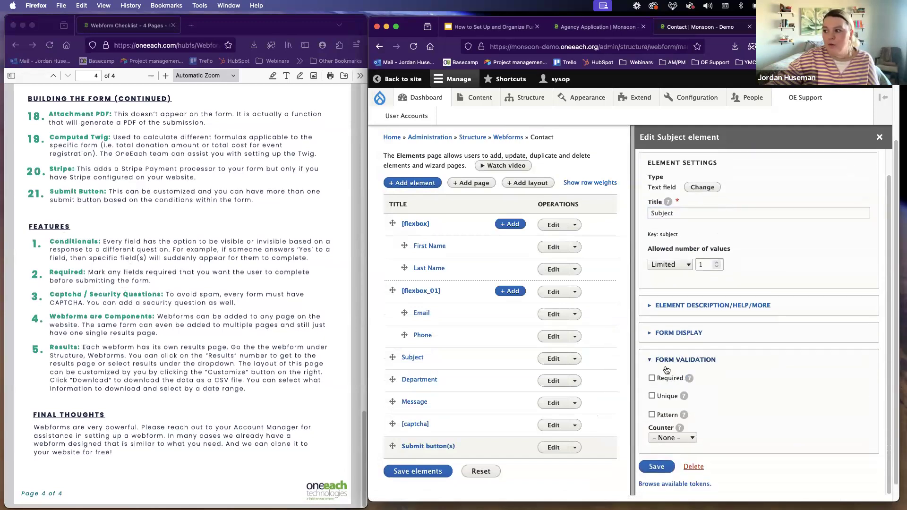
pyautogui.click(667, 381)
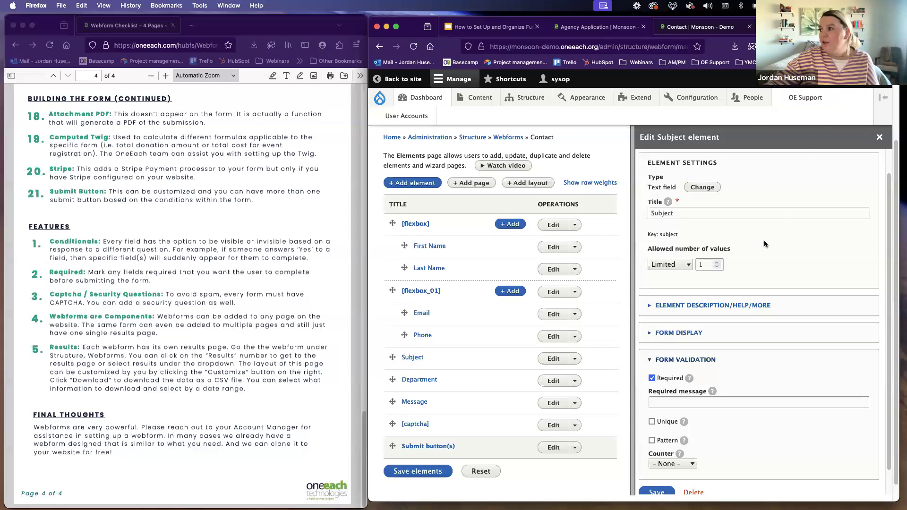
# Step: Review the Subject element's conditional logic settings, and close its editor without saving
pyautogui.scroll(1, 764, 240)
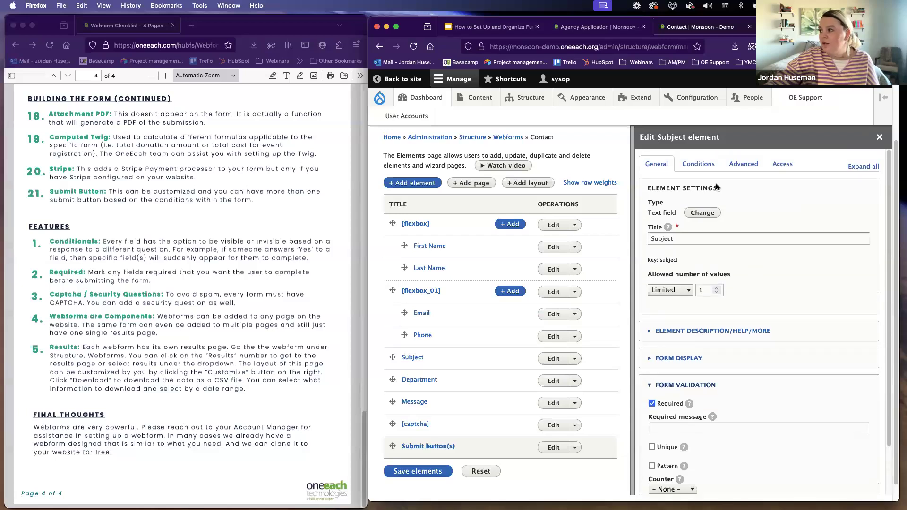
pyautogui.click(699, 165)
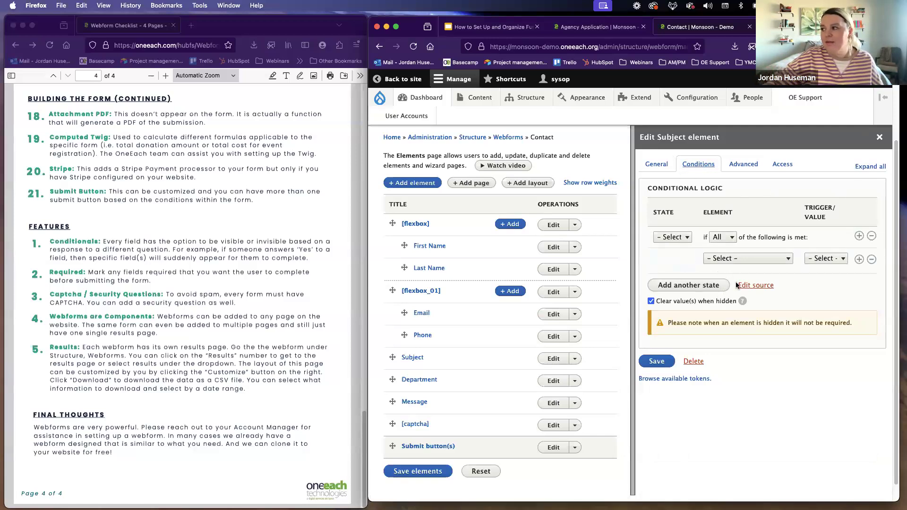
pyautogui.click(880, 137)
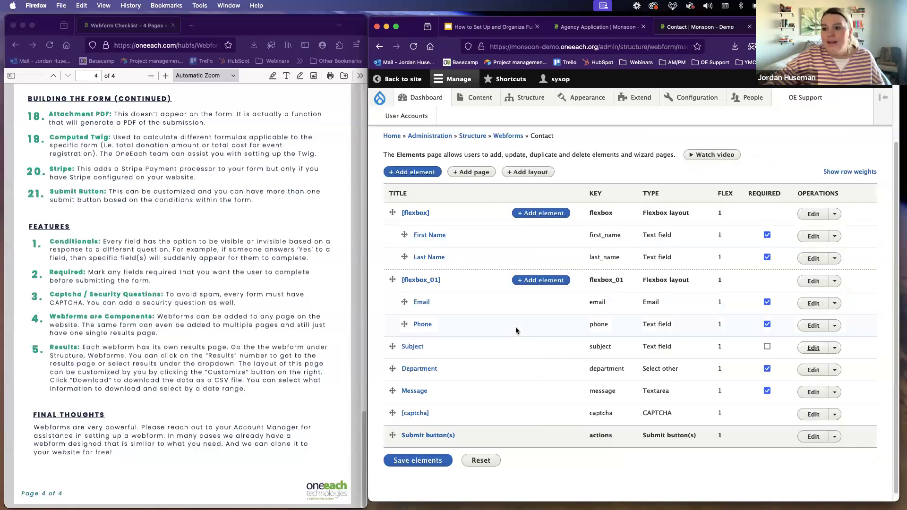
# Step: Show the submission results of the Contact webform
pyautogui.scroll(1, 515, 327)
pyautogui.scroll(3, 516, 327)
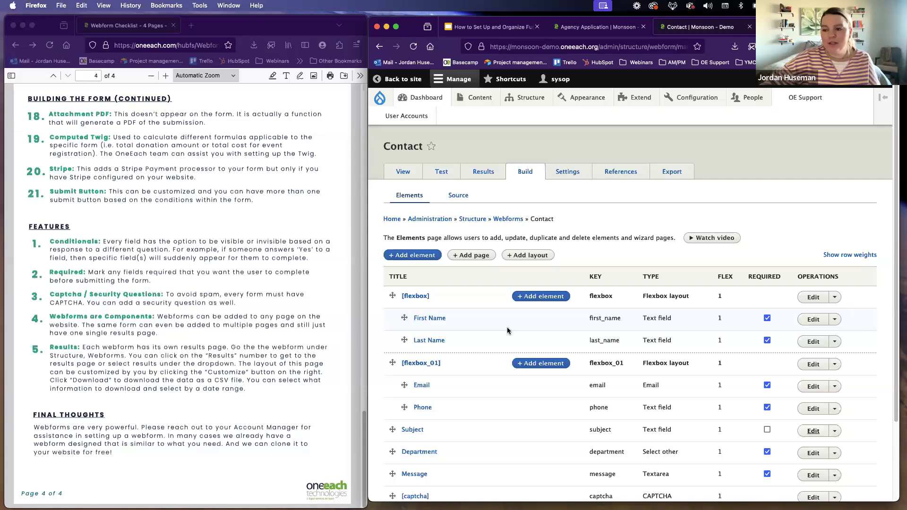
pyautogui.click(486, 176)
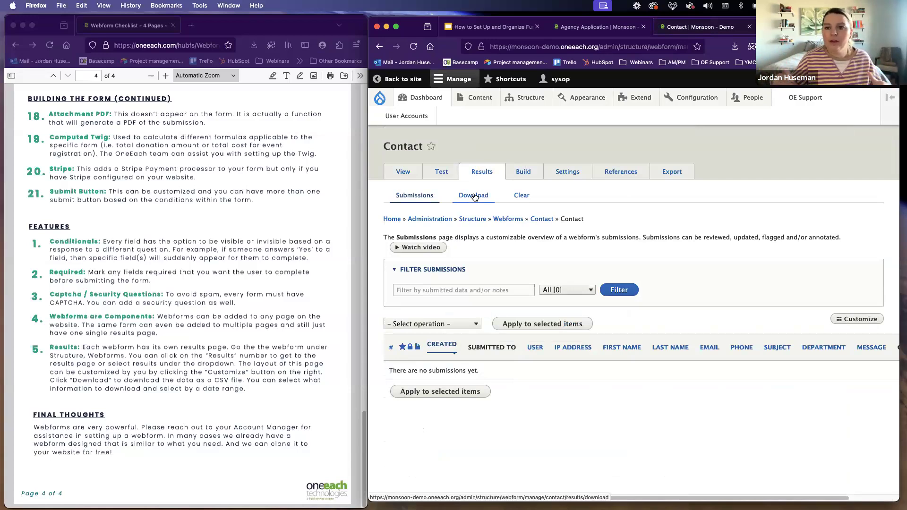
# Step: Open the About Us basic page from the site's content list for editing
pyautogui.click(475, 99)
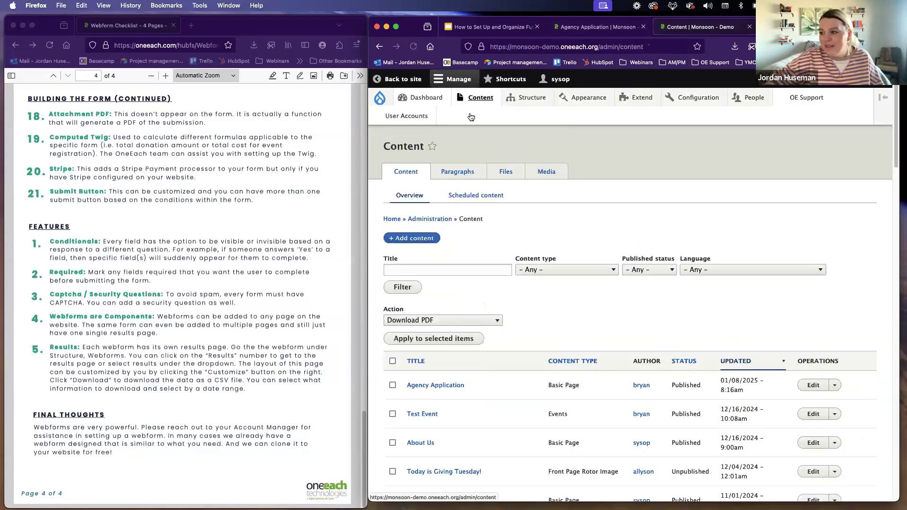
pyautogui.click(421, 442)
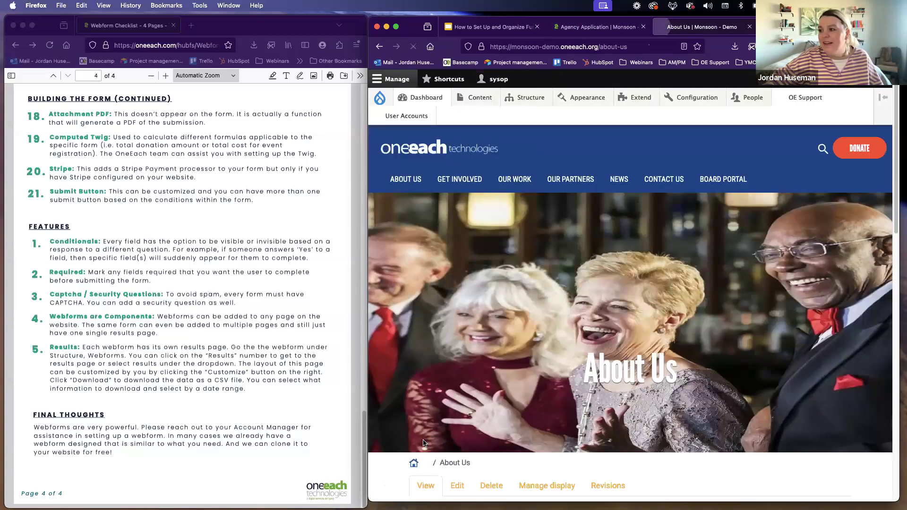
pyautogui.scroll(-3, 469, 401)
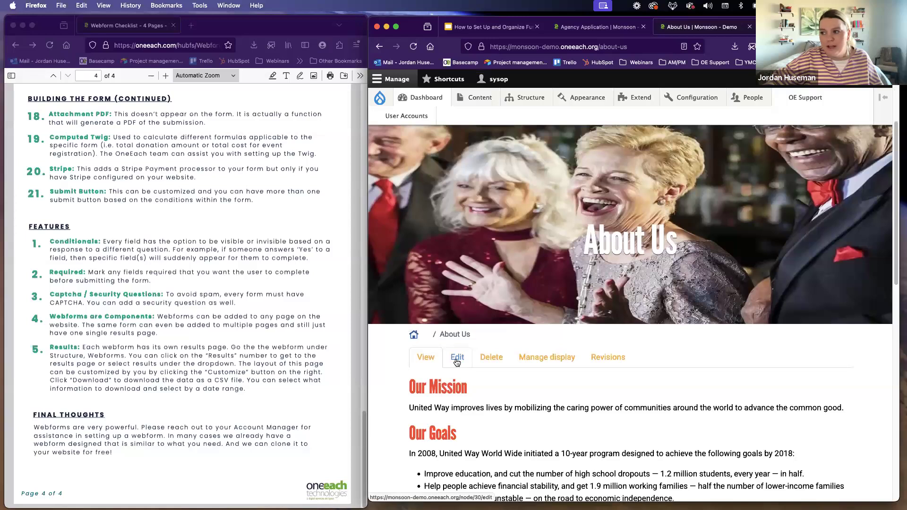
pyautogui.click(457, 362)
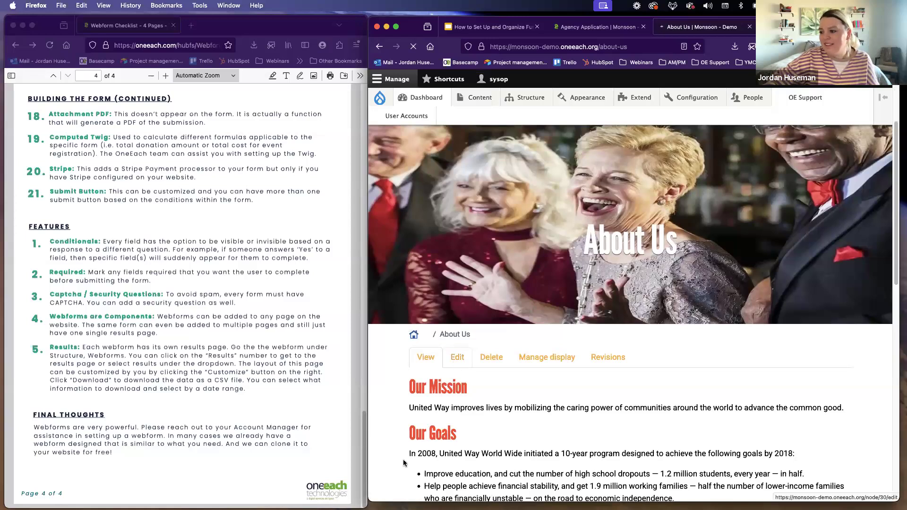
# Step: Add a Webform component to the PageContent section of the About Us page
pyautogui.scroll(-8, 487, 331)
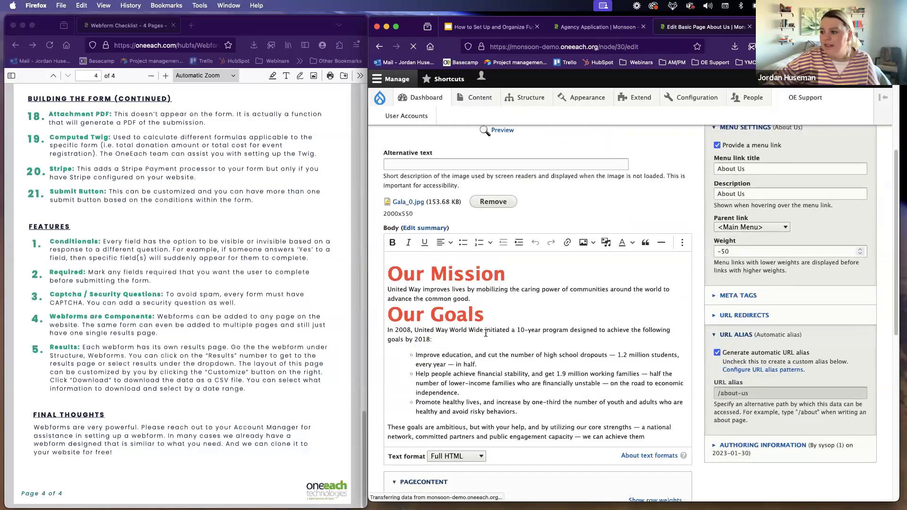
pyautogui.scroll(-3, 486, 335)
pyautogui.click(439, 328)
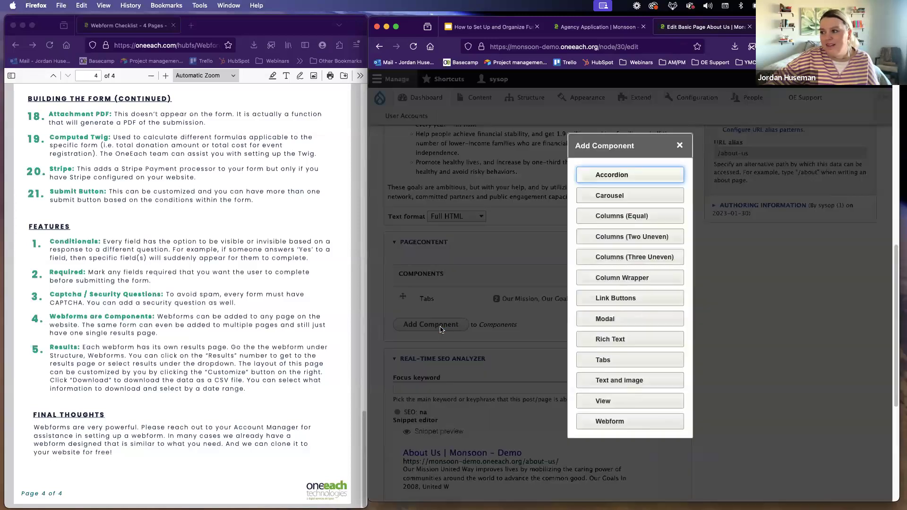
pyautogui.click(619, 422)
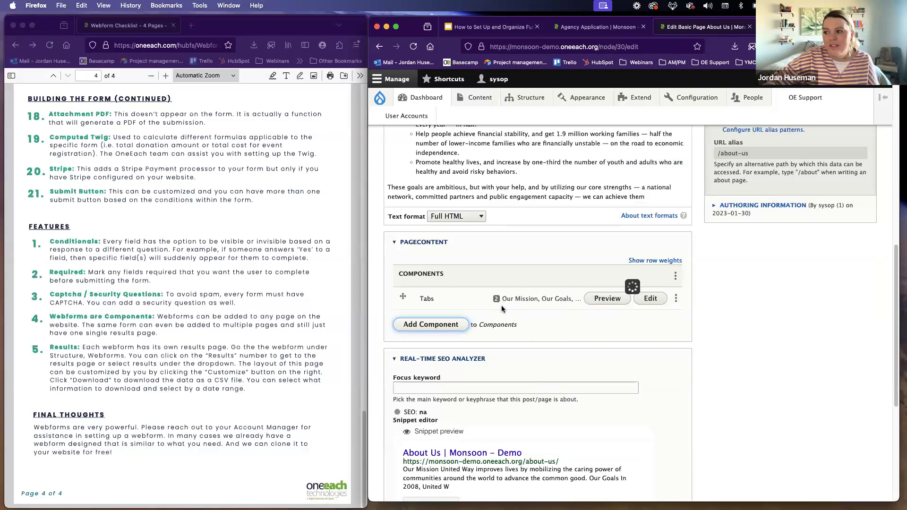
# Step: Choose the Contact form as the new component's webform
pyautogui.scroll(-1, 473, 344)
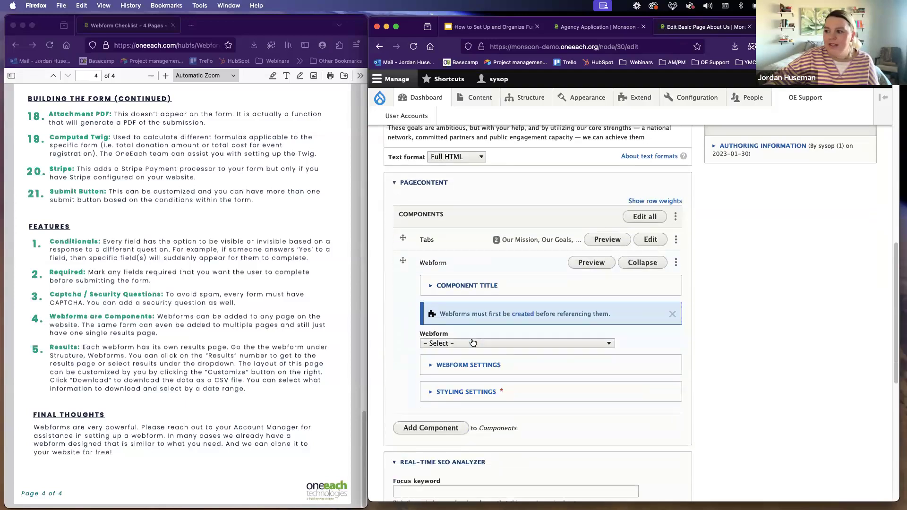
pyautogui.scroll(-1, 473, 343)
pyautogui.click(473, 313)
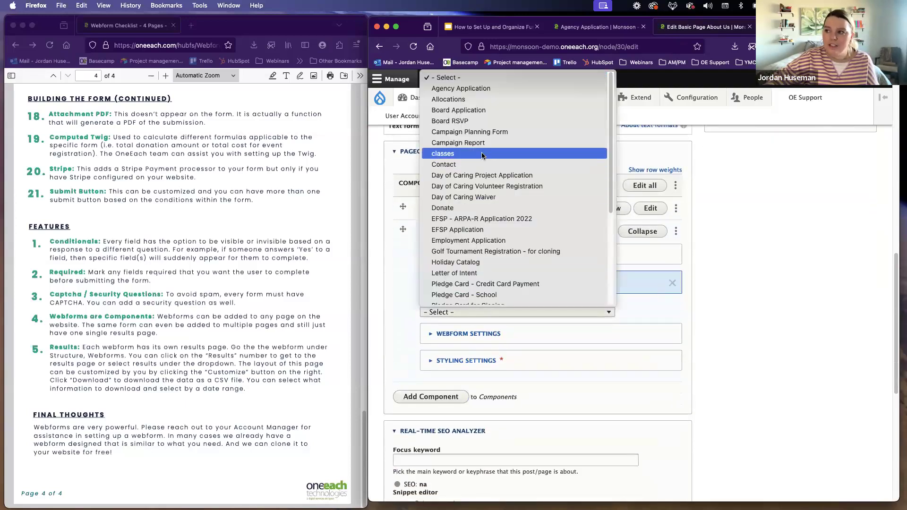
pyautogui.click(478, 164)
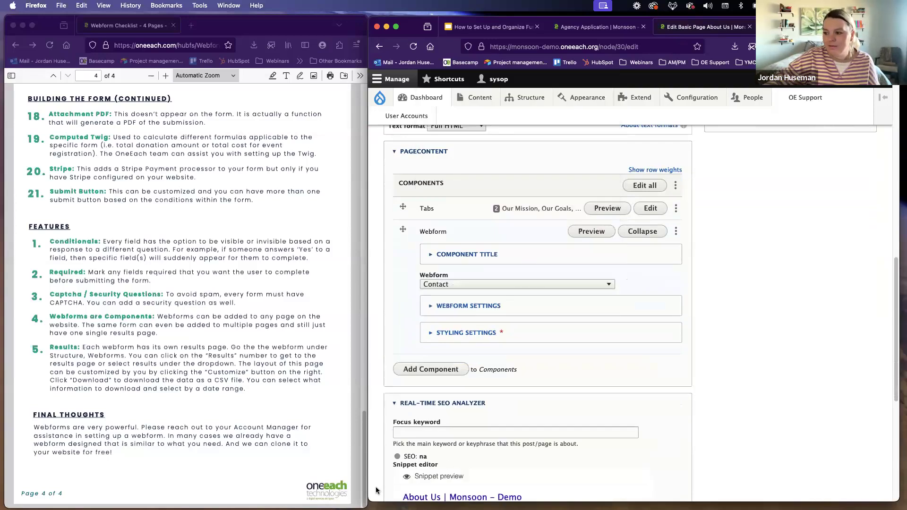
# Step: Widen the browser window and present the fund distribution forms slides in Google Slides, advancing past Feedback Poll to the four logo options
pyautogui.moveTo(371, 497); pyautogui.dragTo(18, 504)
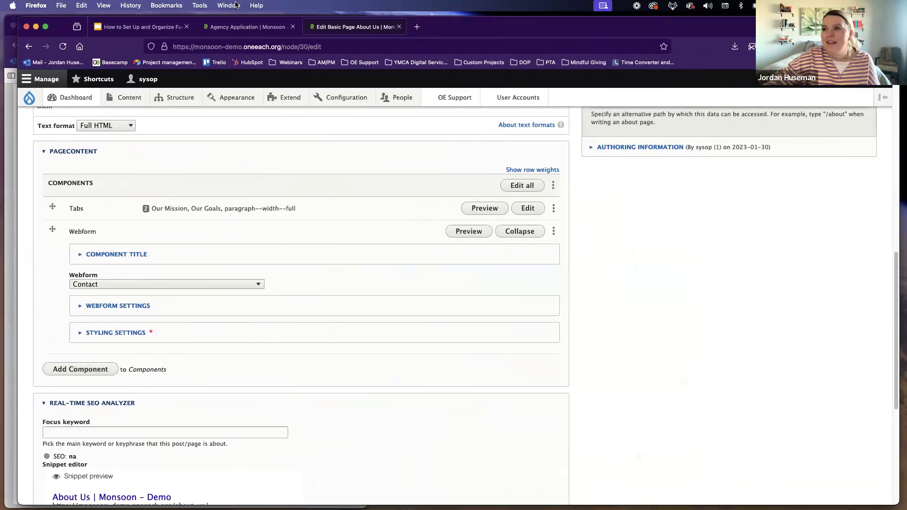
pyautogui.click(124, 28)
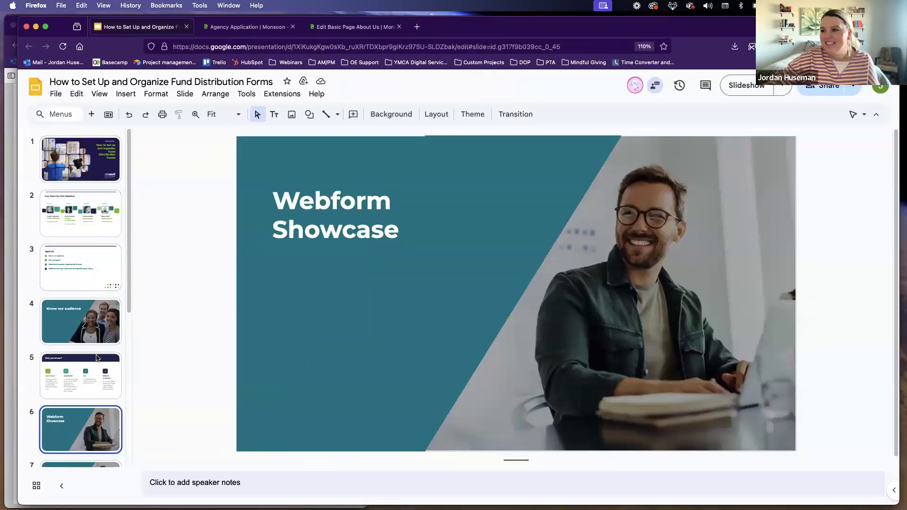
pyautogui.click(746, 85)
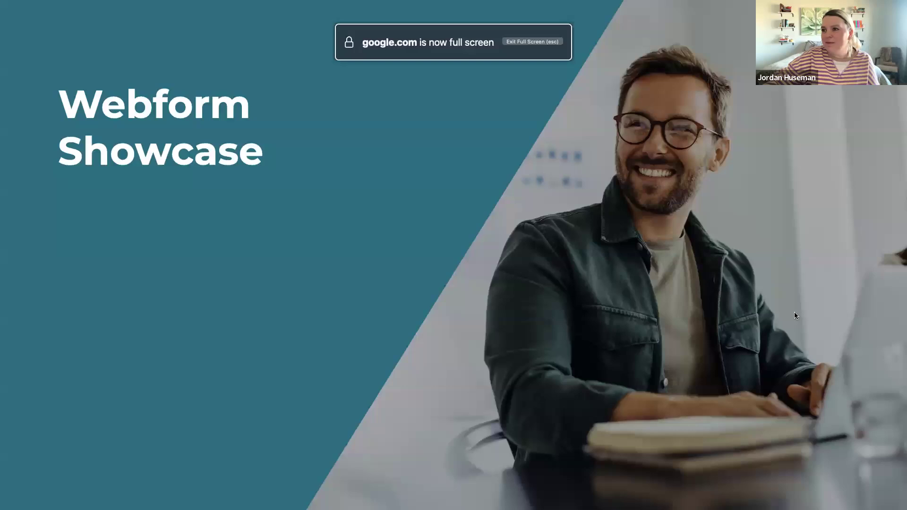
pyautogui.click(796, 312)
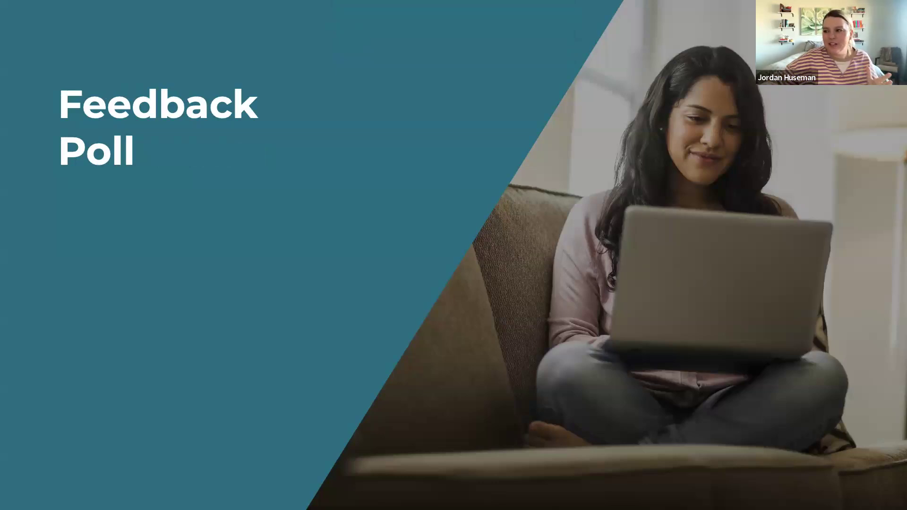
pyautogui.click(703, 263)
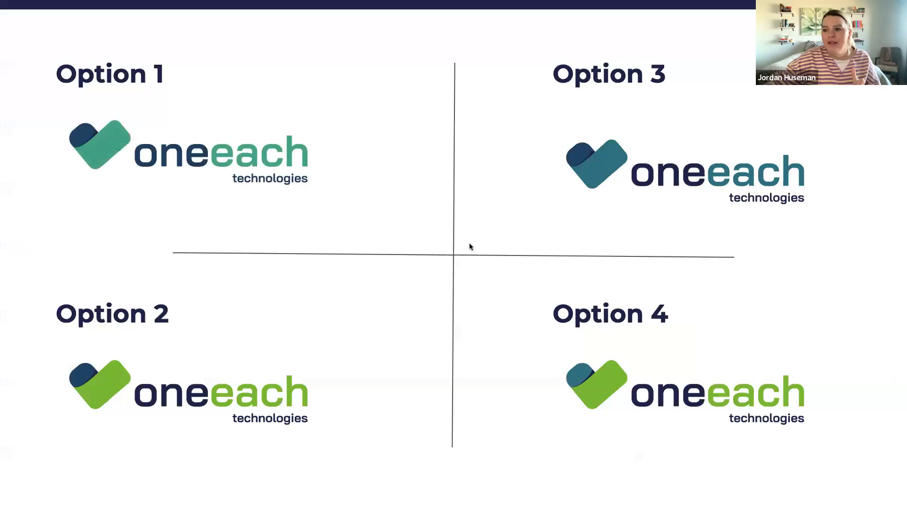